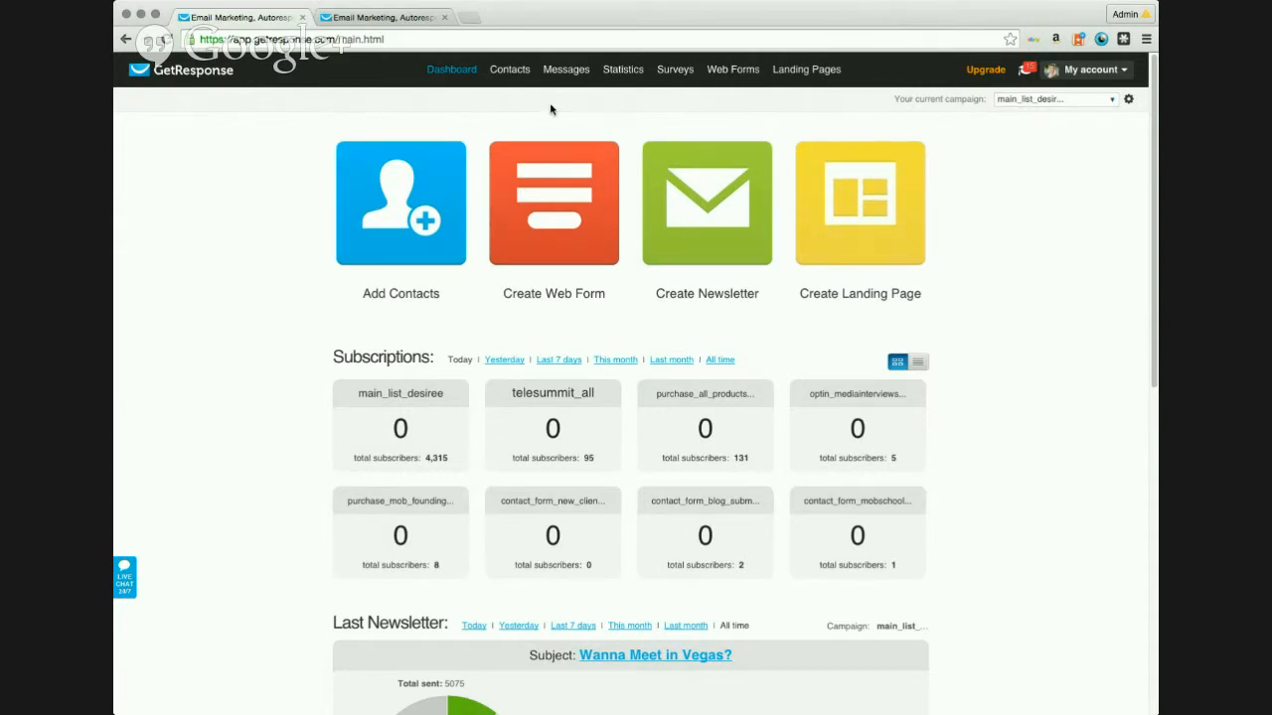
Step: Go to Contacts > Search Contacts and list all 6373 contacts in the account
mouse_move(510, 70)
mouse_move(1091, 69)
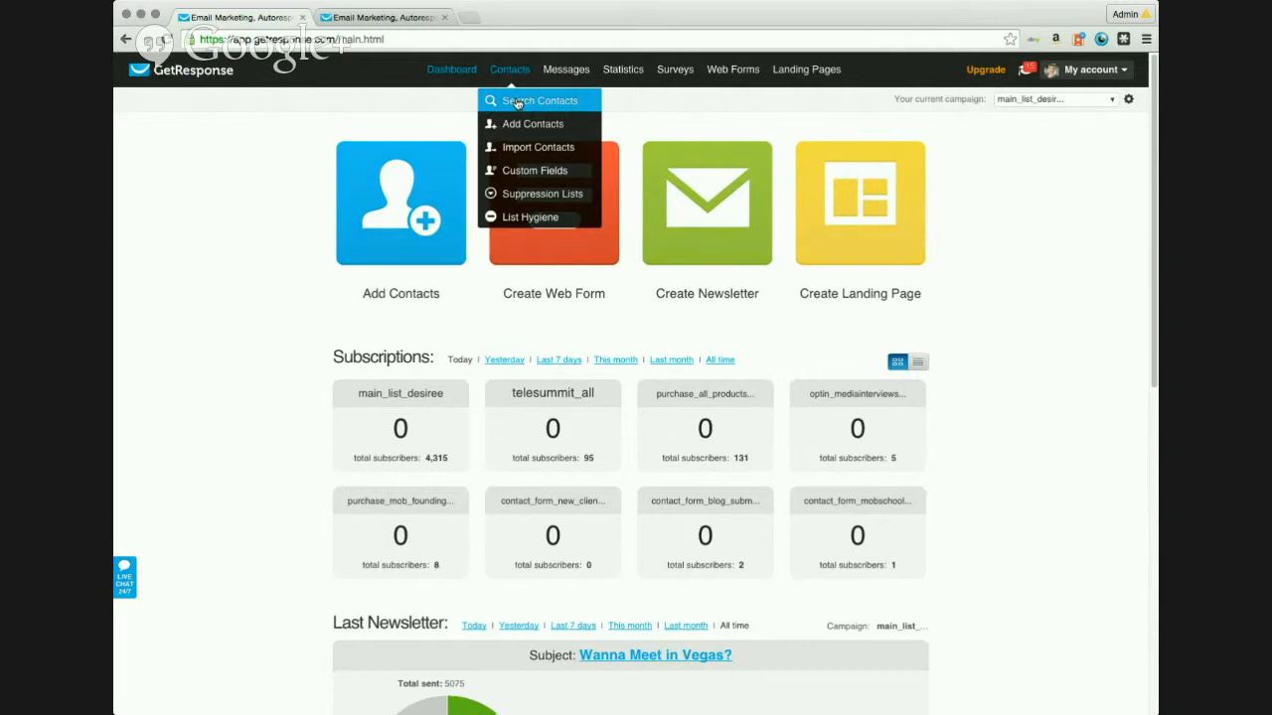
click(516, 101)
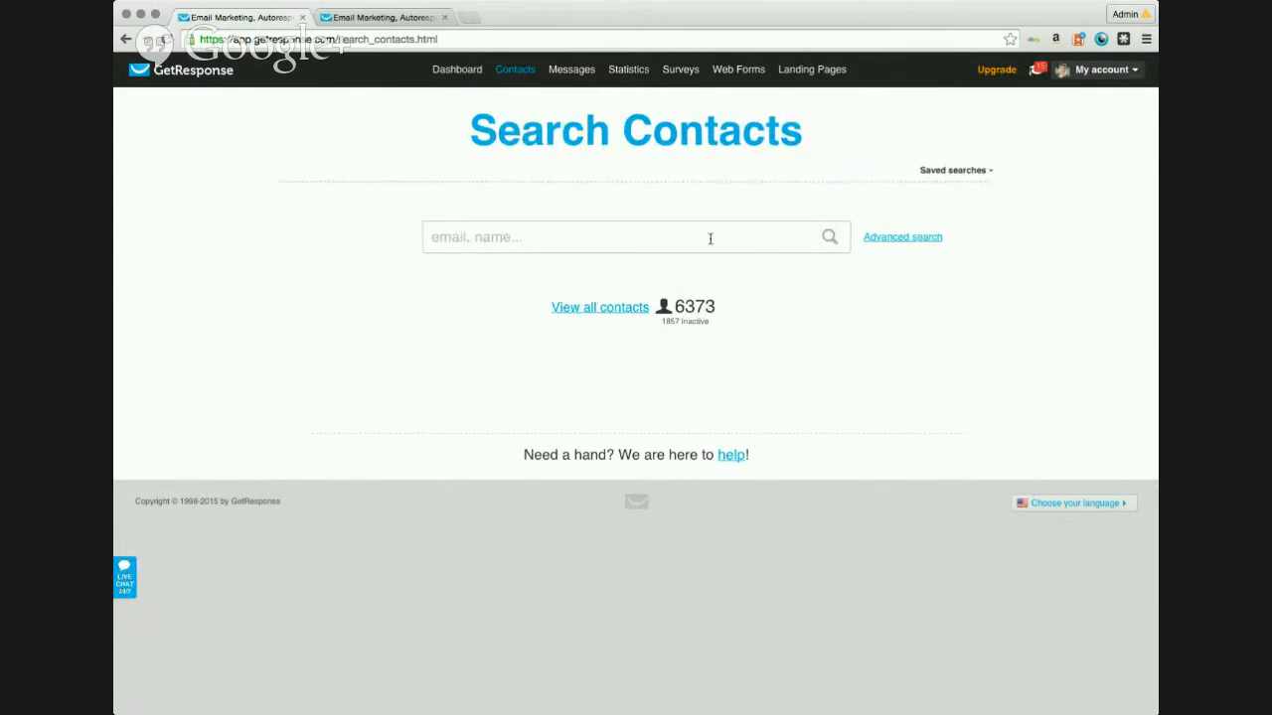
click(613, 309)
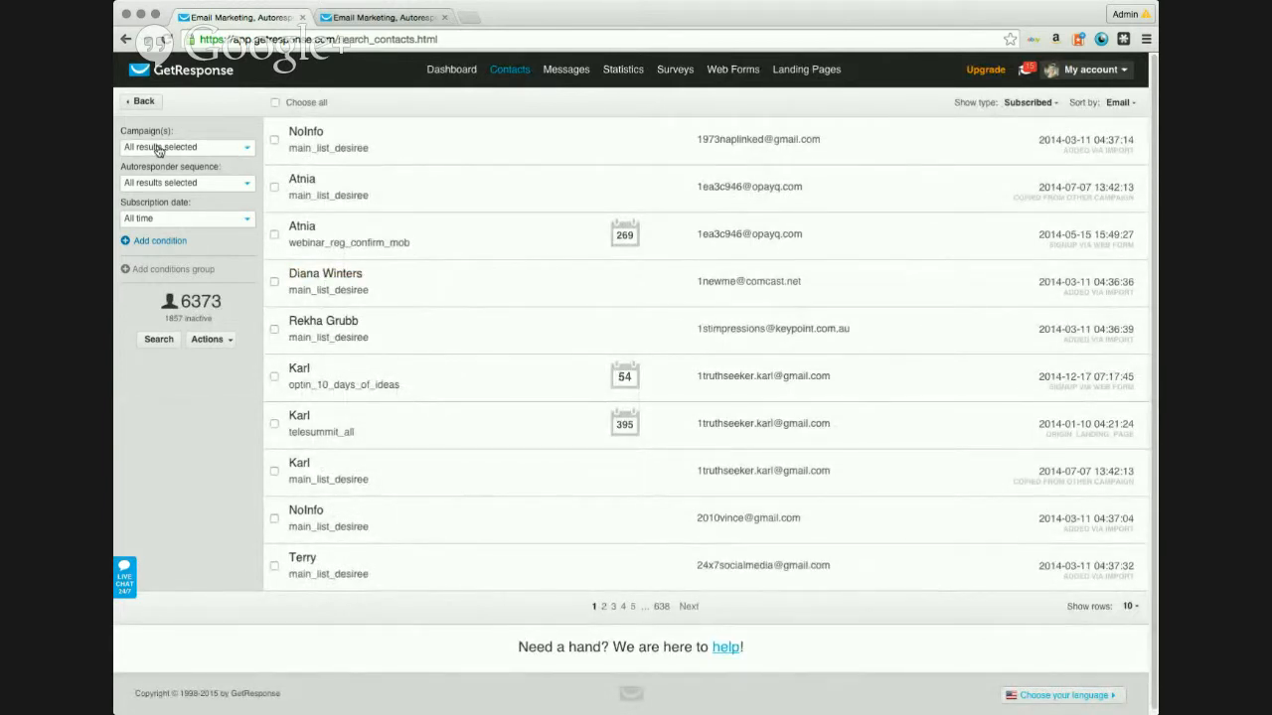
Step: Set the Autoresponder sequence filter to only 'Not receiving autoresponders', leaving 6366 contacts
click(248, 149)
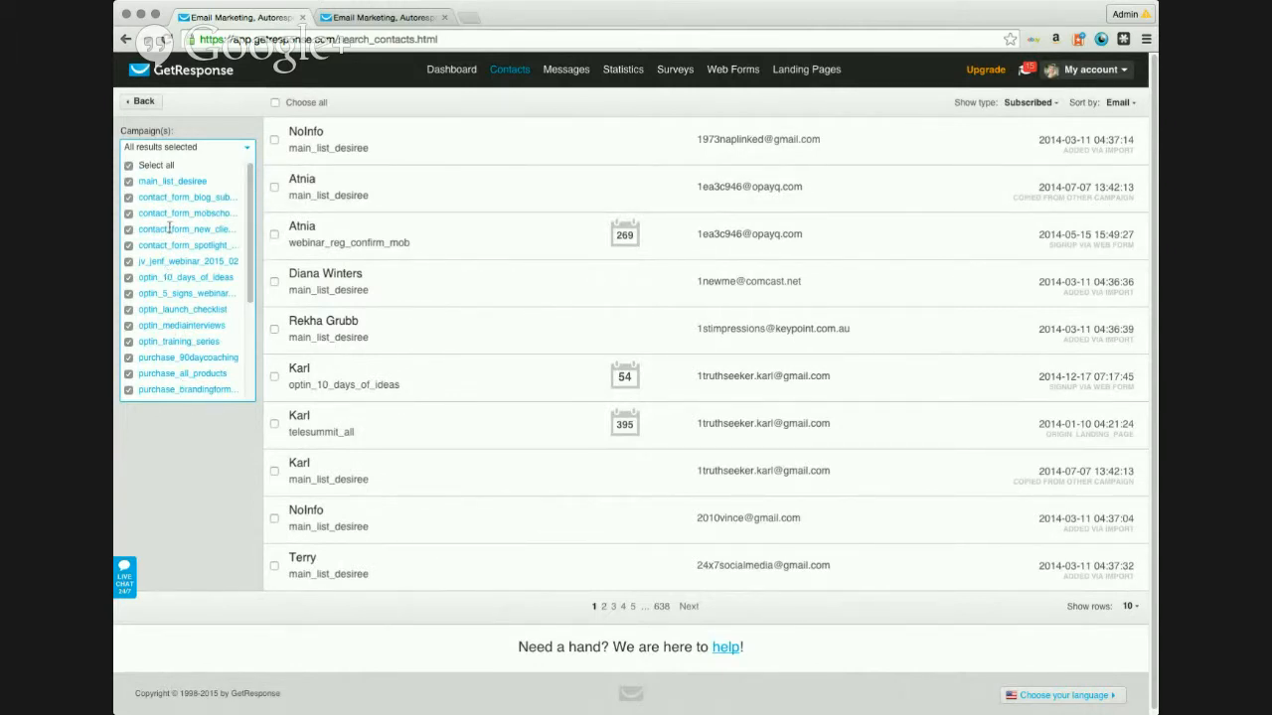
click(197, 140)
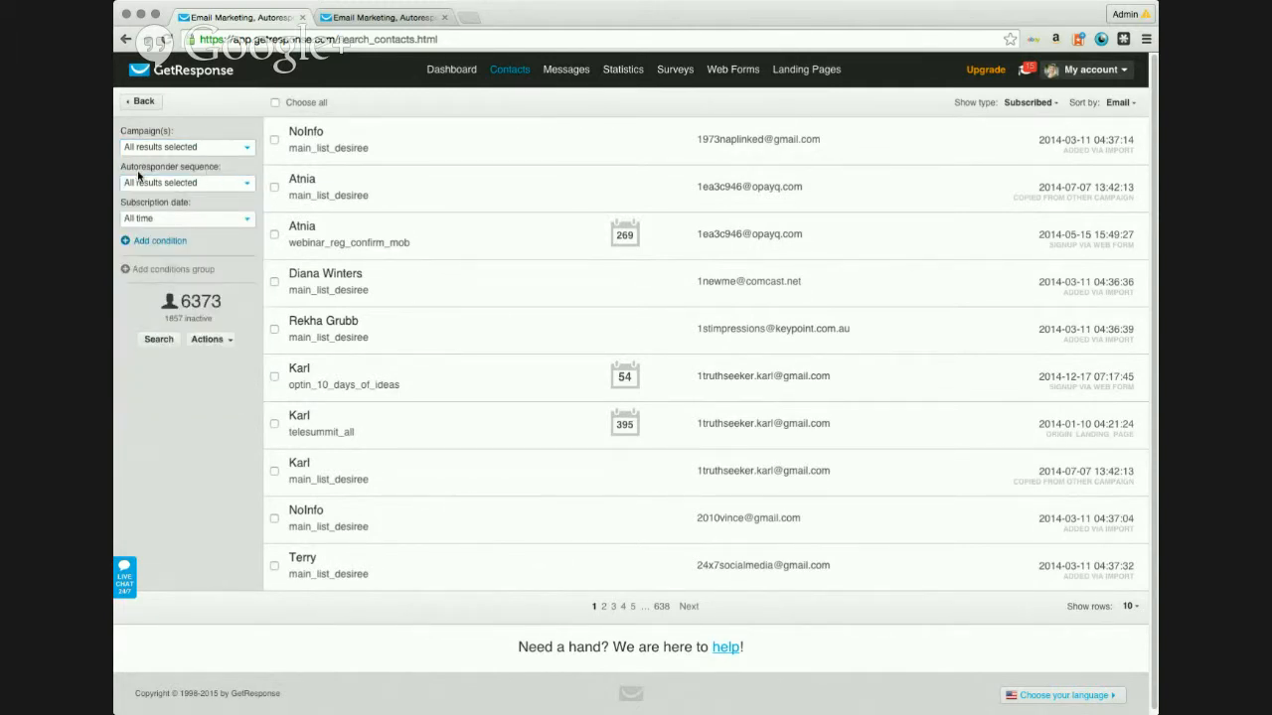
click(246, 187)
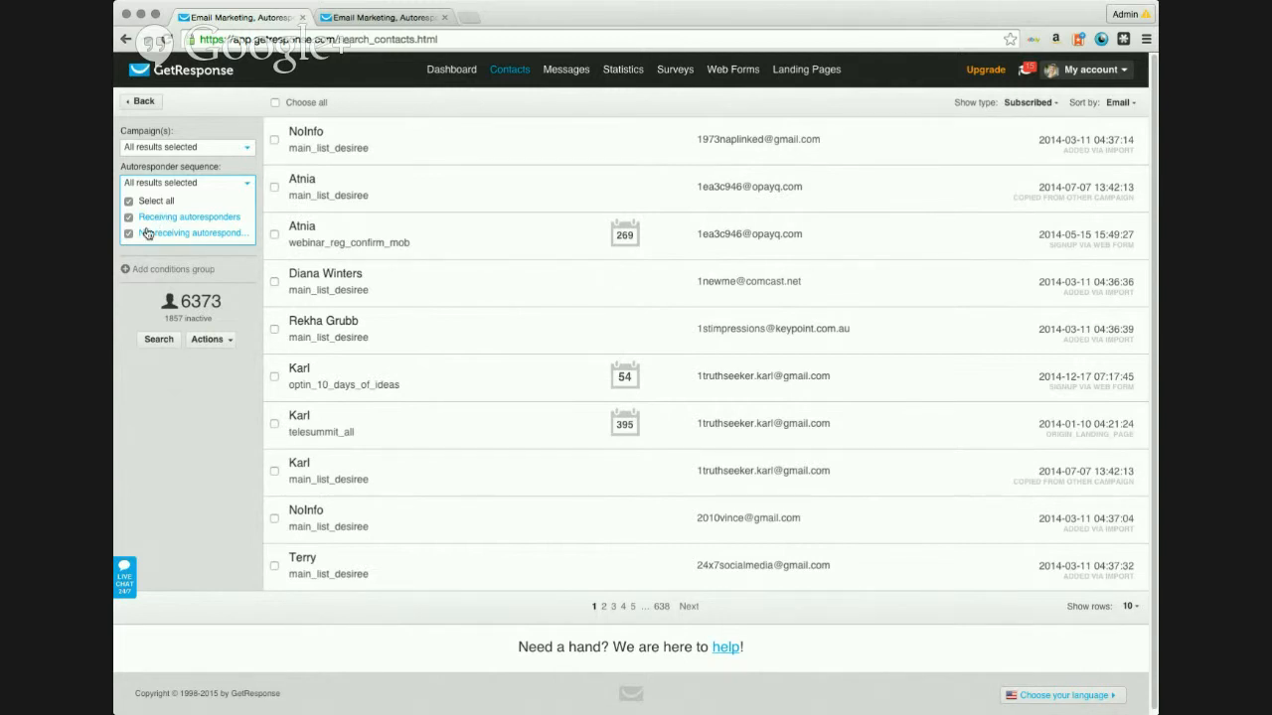
click(129, 233)
click(128, 217)
click(129, 235)
click(247, 258)
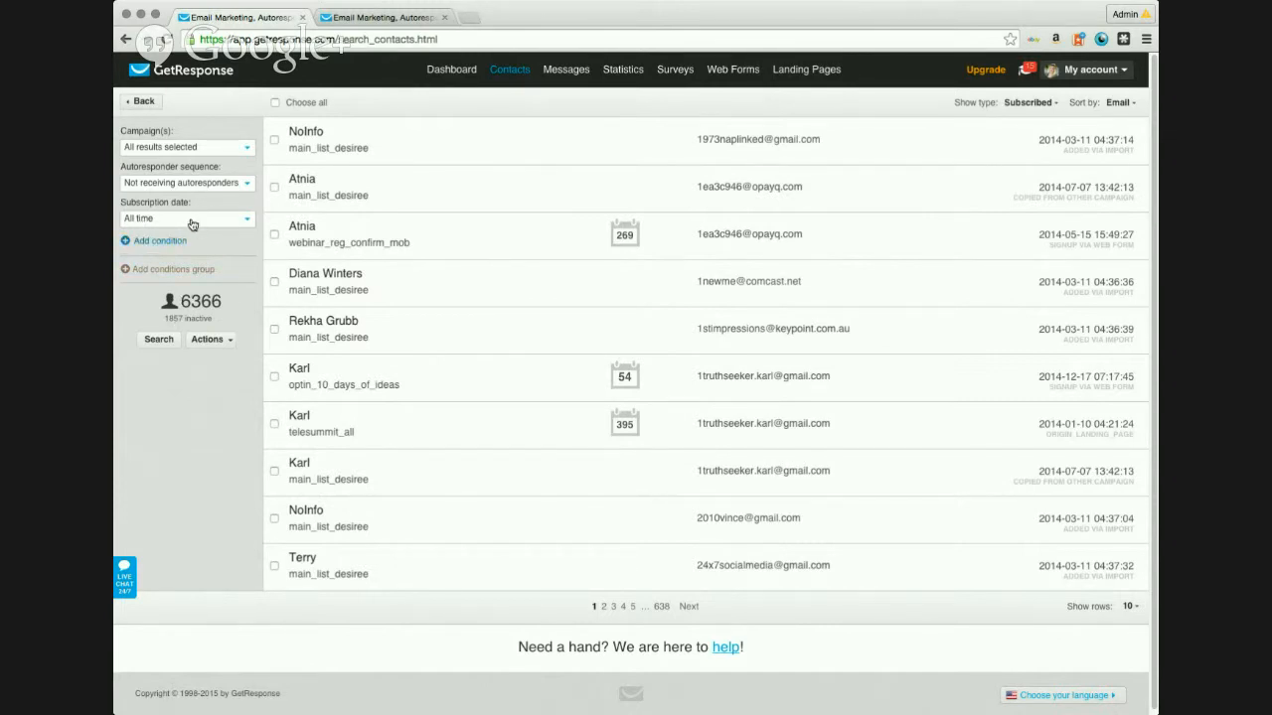
Step: Add a new search condition of type 'Link not clicked'
click(175, 247)
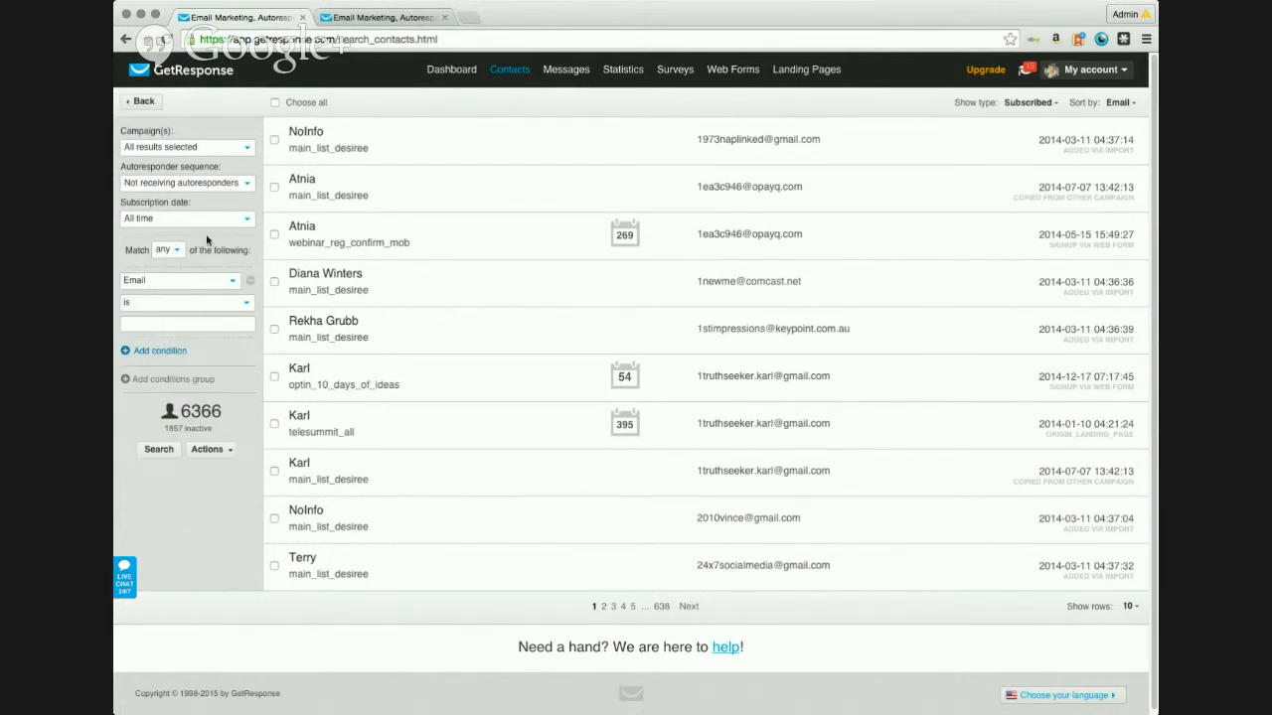
click(251, 280)
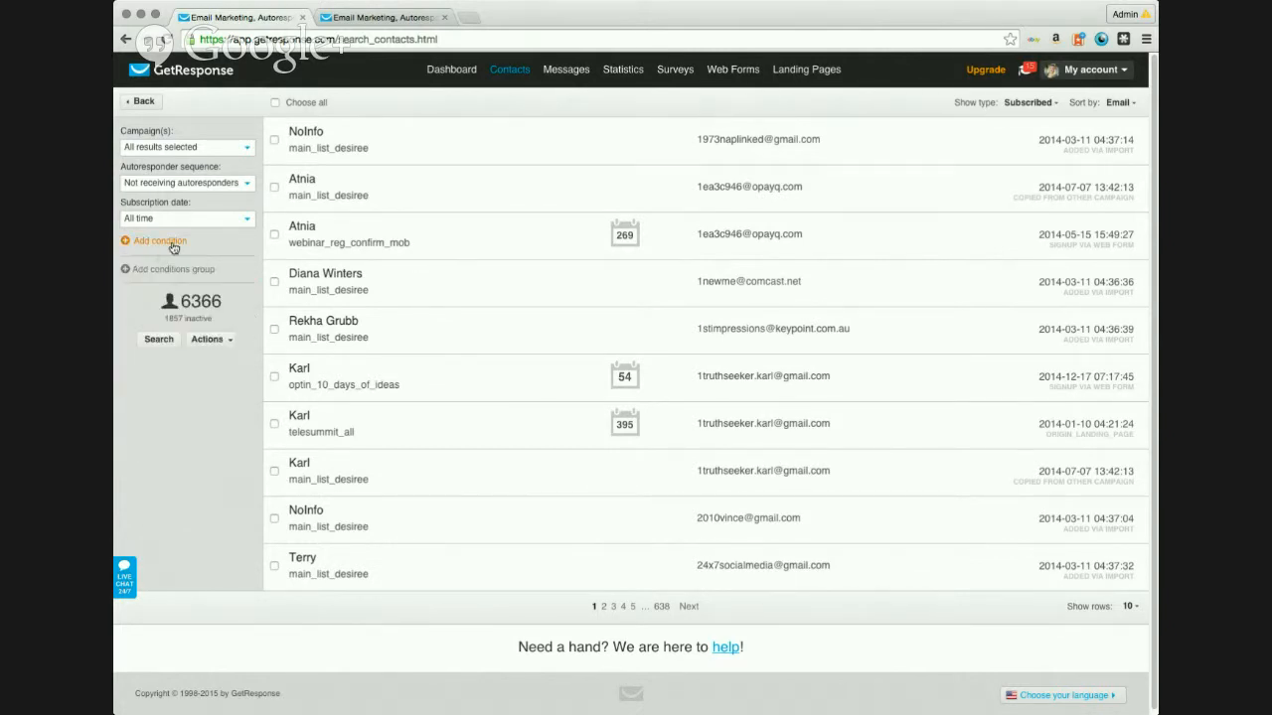
click(174, 248)
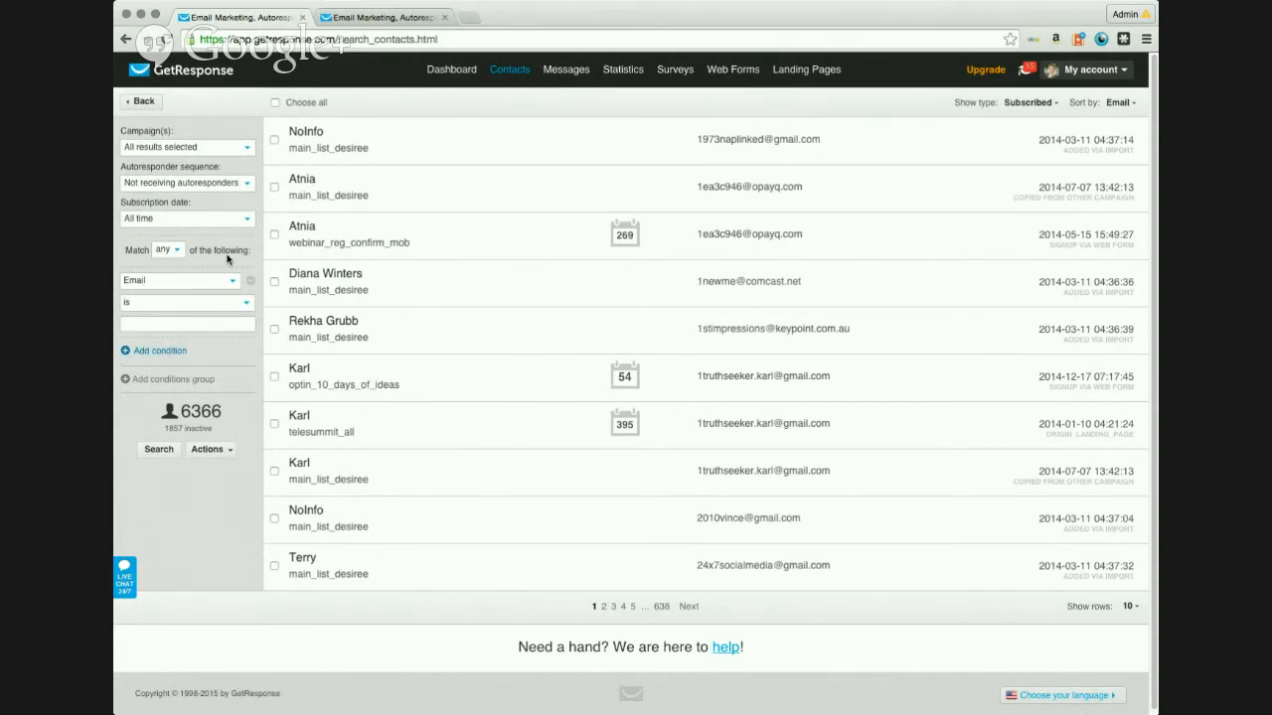
click(176, 254)
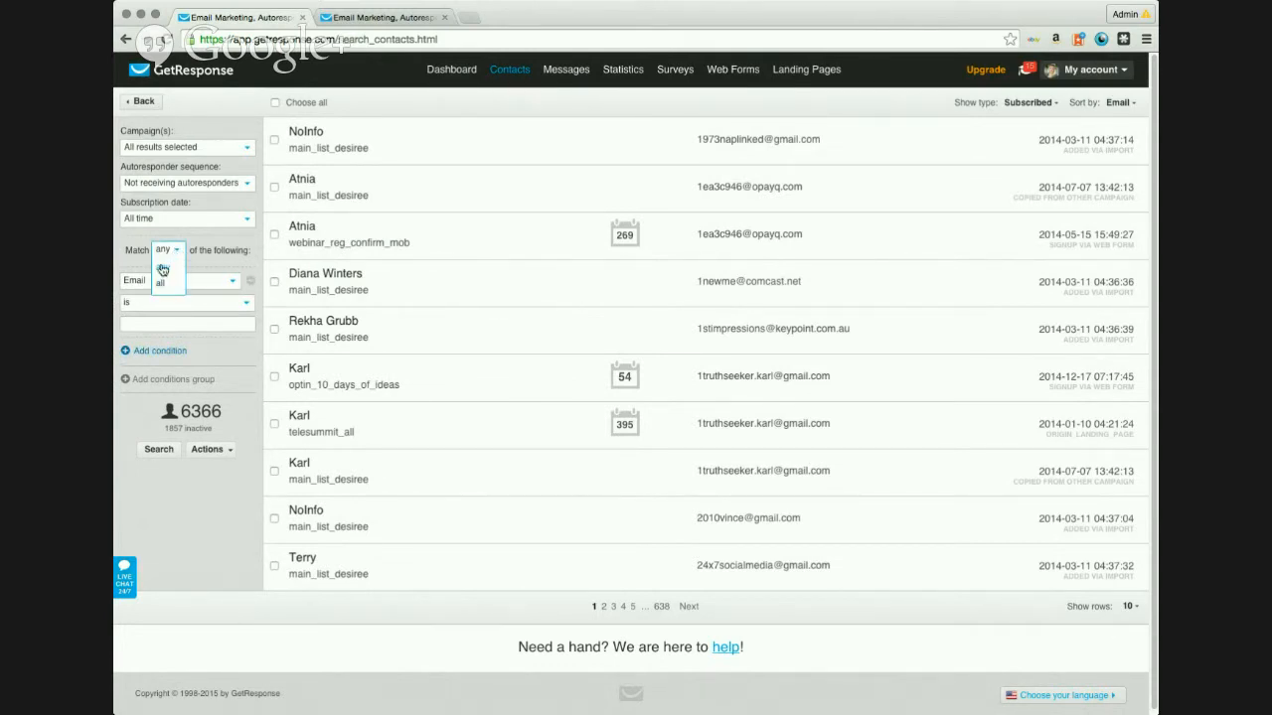
click(176, 253)
click(233, 283)
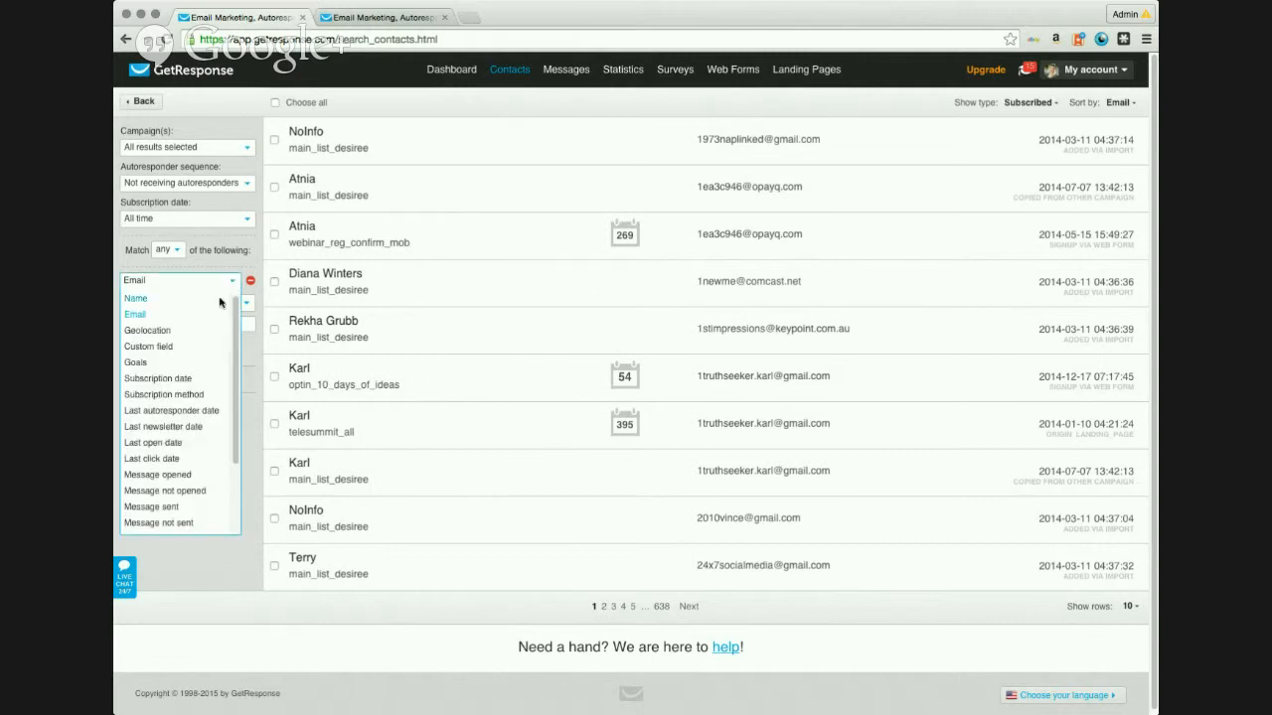
scroll(234, 336, down, 1)
scroll(199, 417, down, 2)
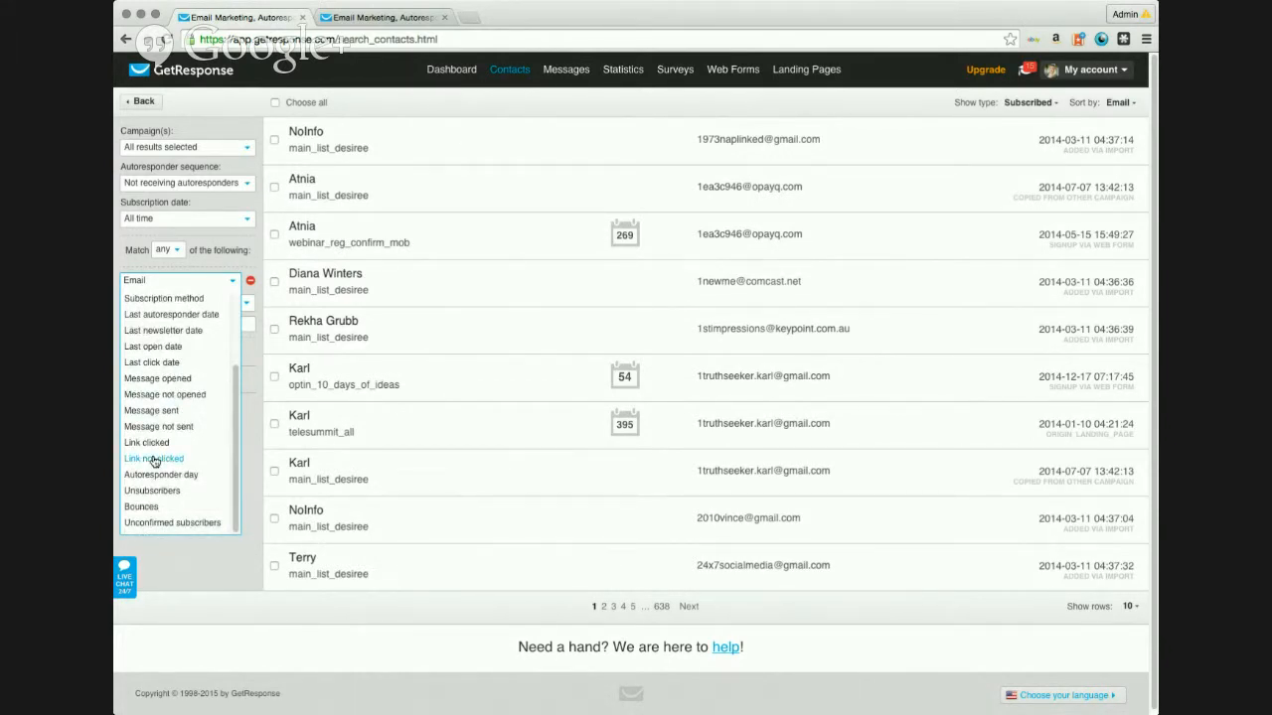
click(154, 459)
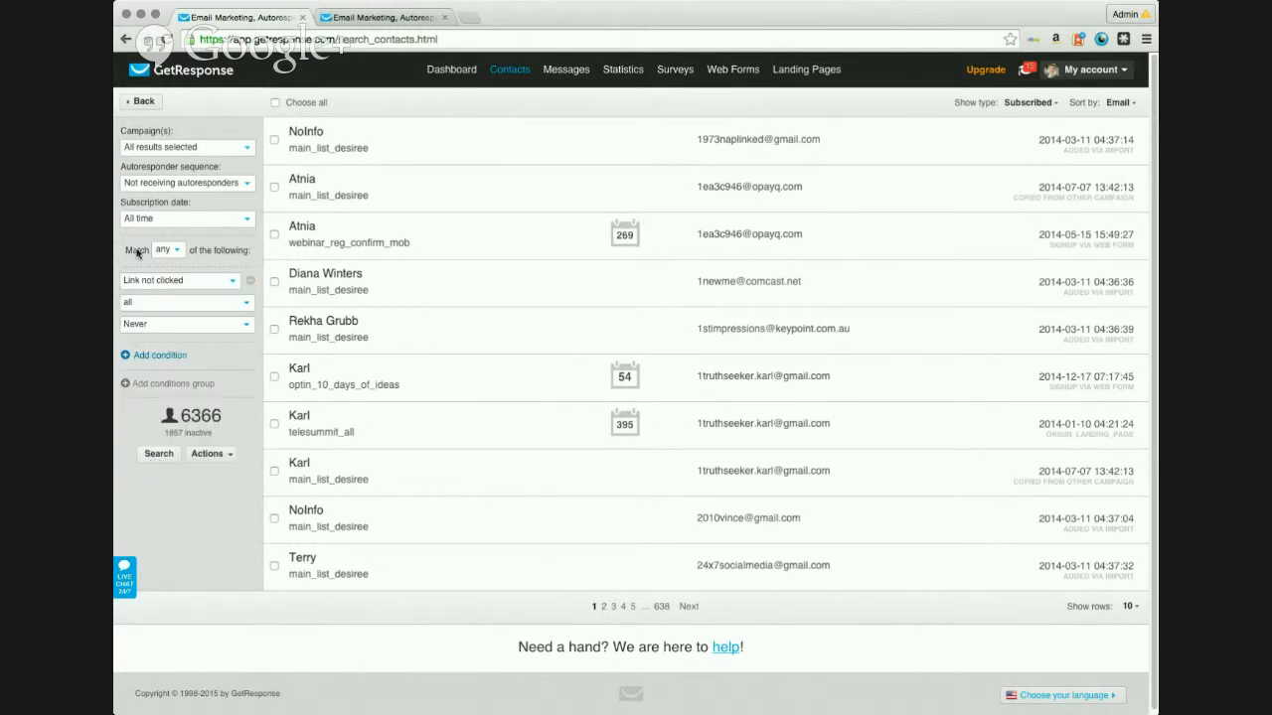
Step: Restrict it to the 2015 02 11 webinar newsletter, all links, Never, and run the search
click(243, 304)
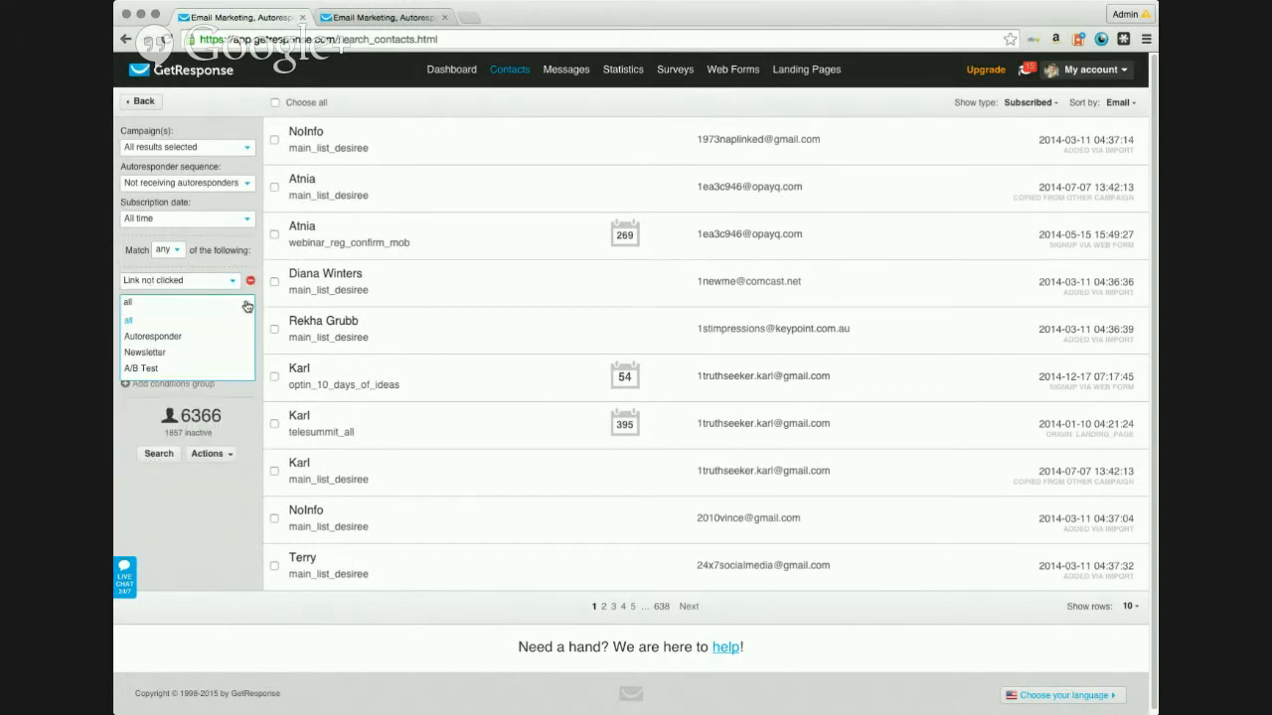
click(147, 353)
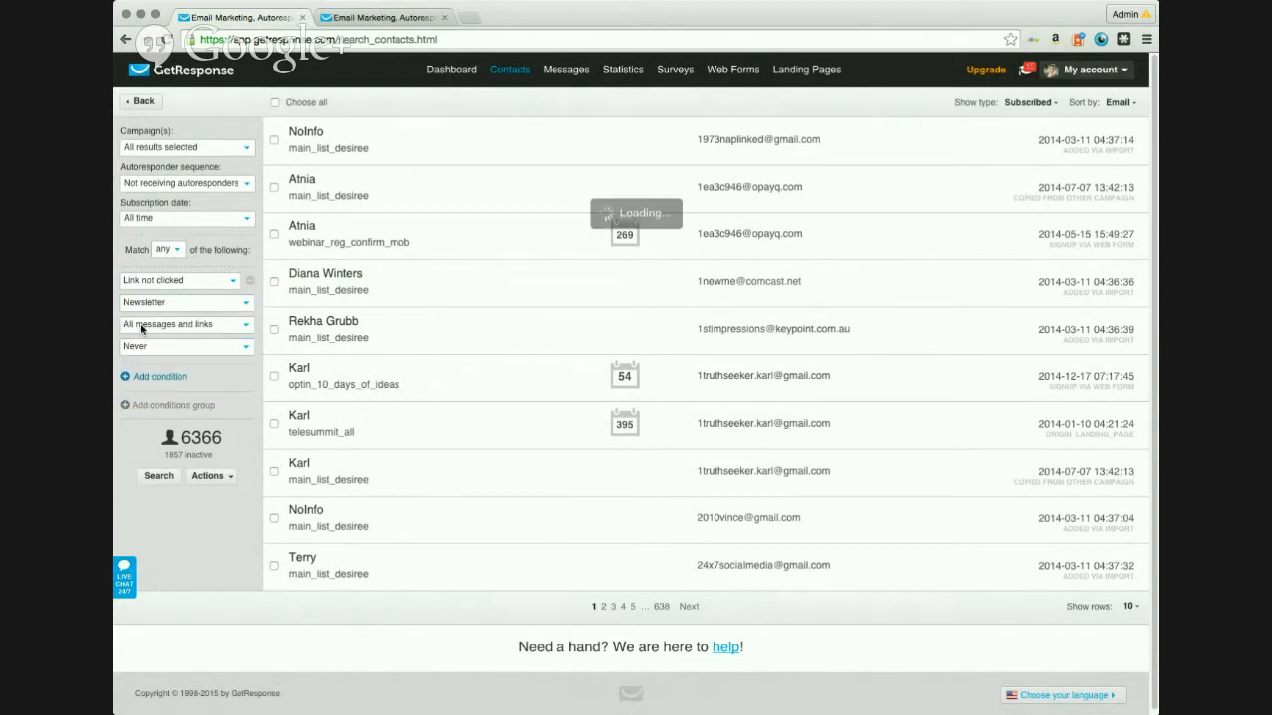
click(195, 326)
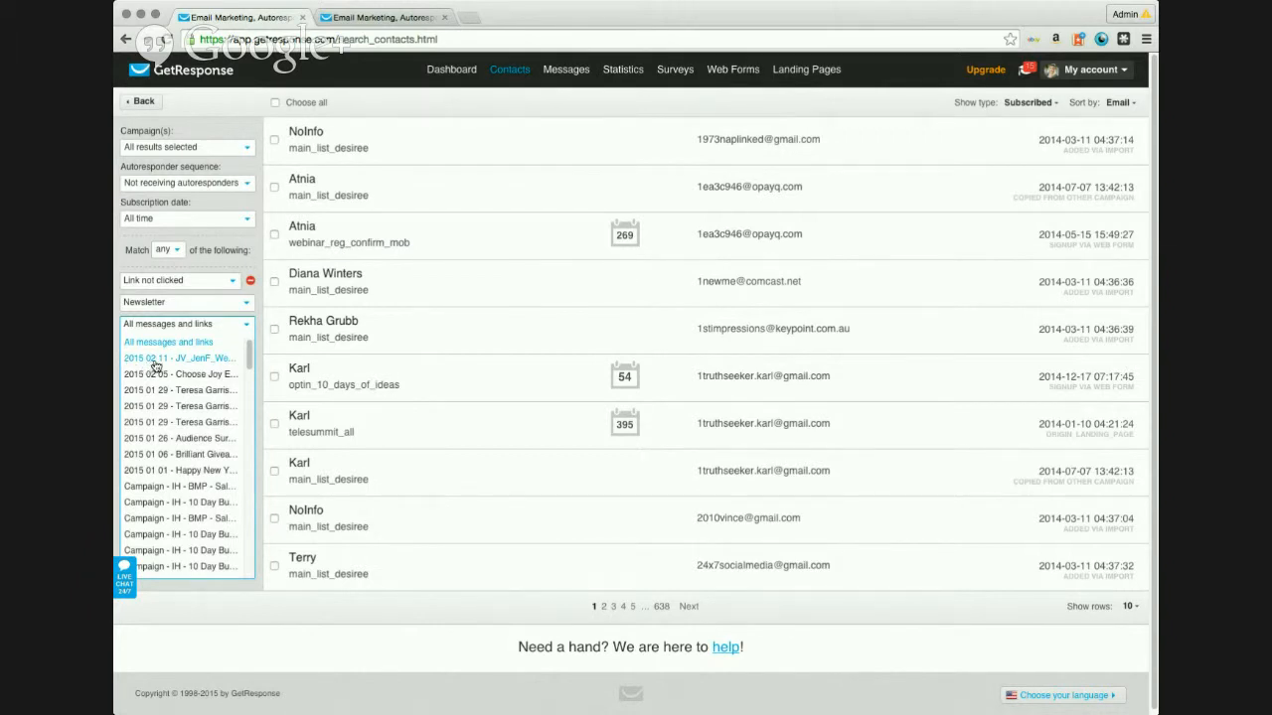
click(189, 364)
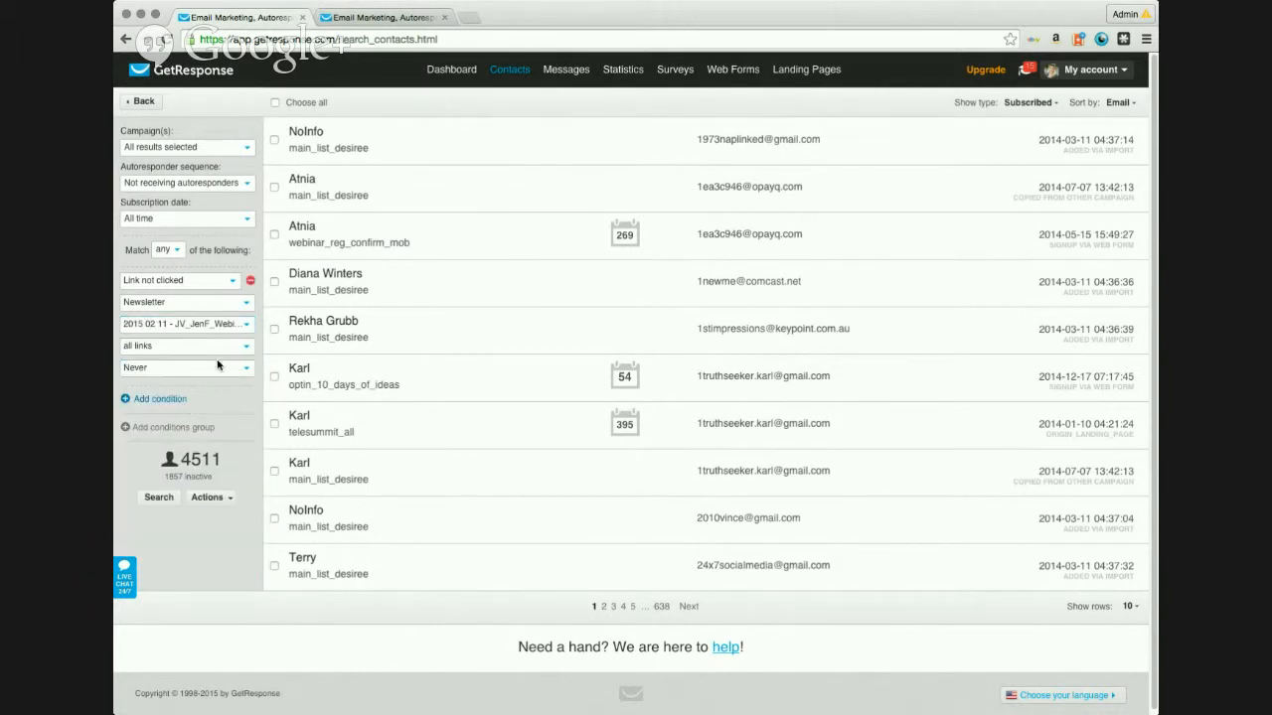
click(167, 350)
click(167, 351)
click(187, 371)
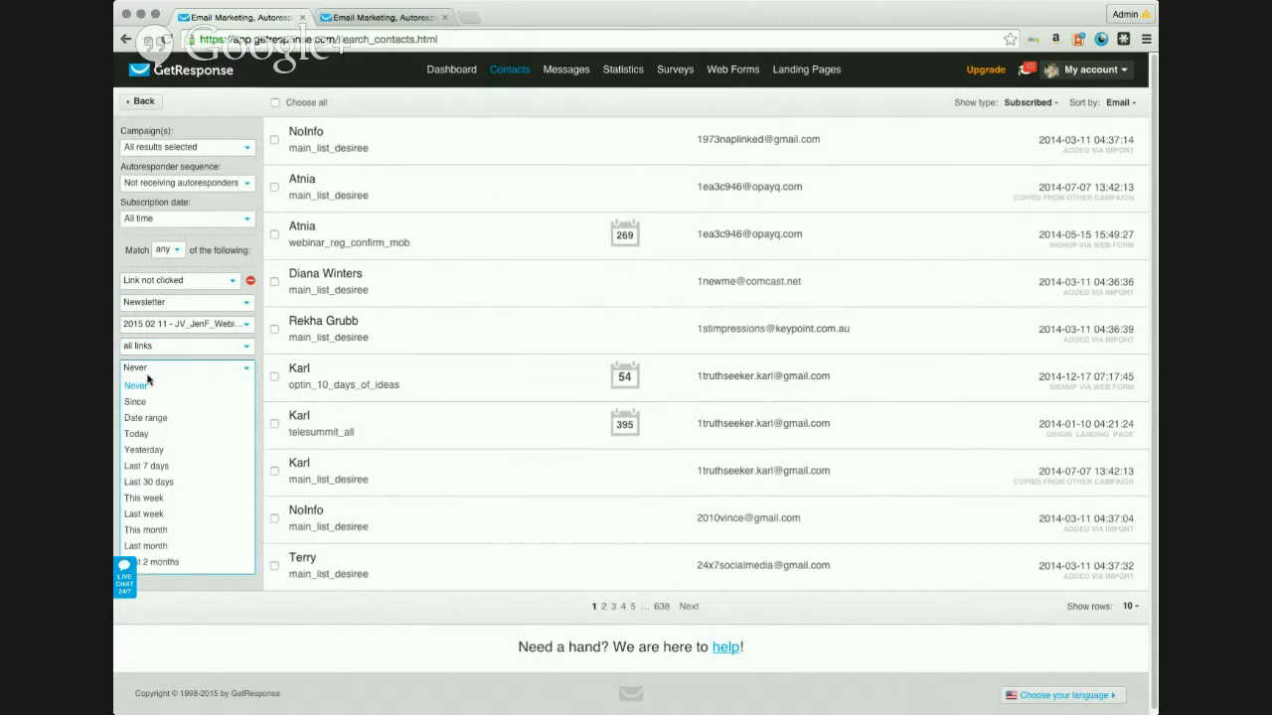
click(145, 386)
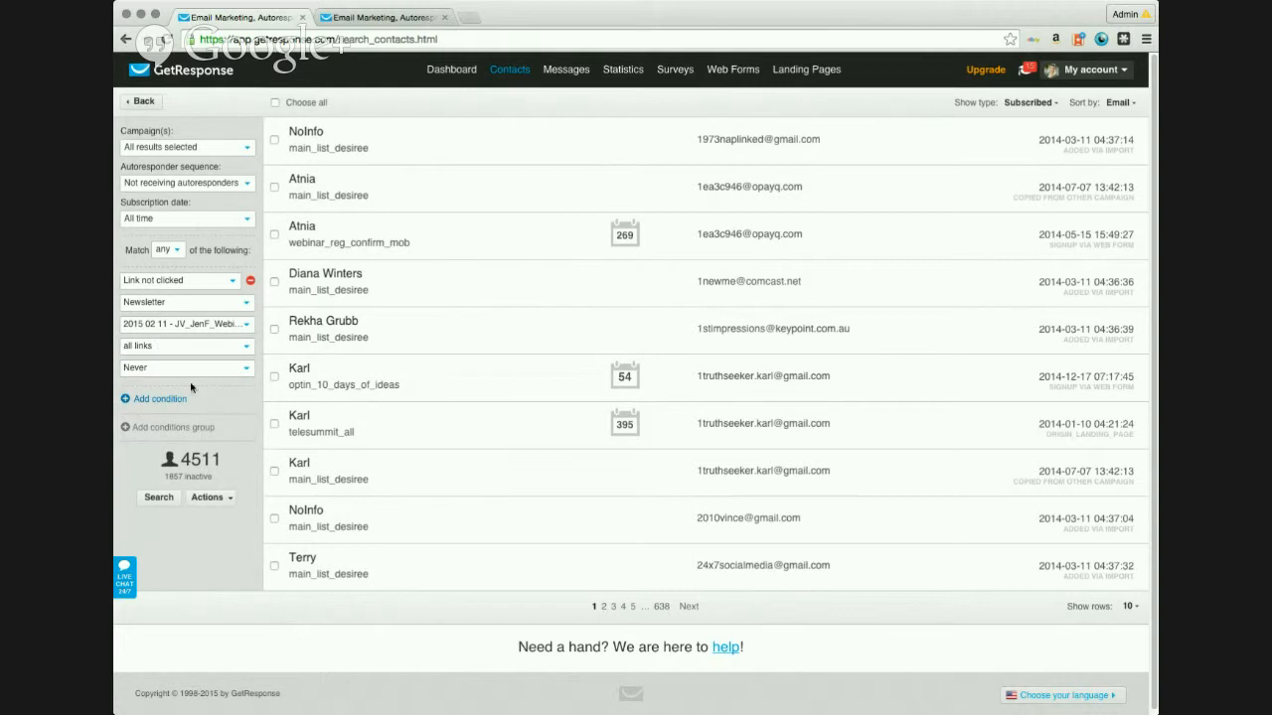
drag(183, 460, 222, 461)
click(215, 460)
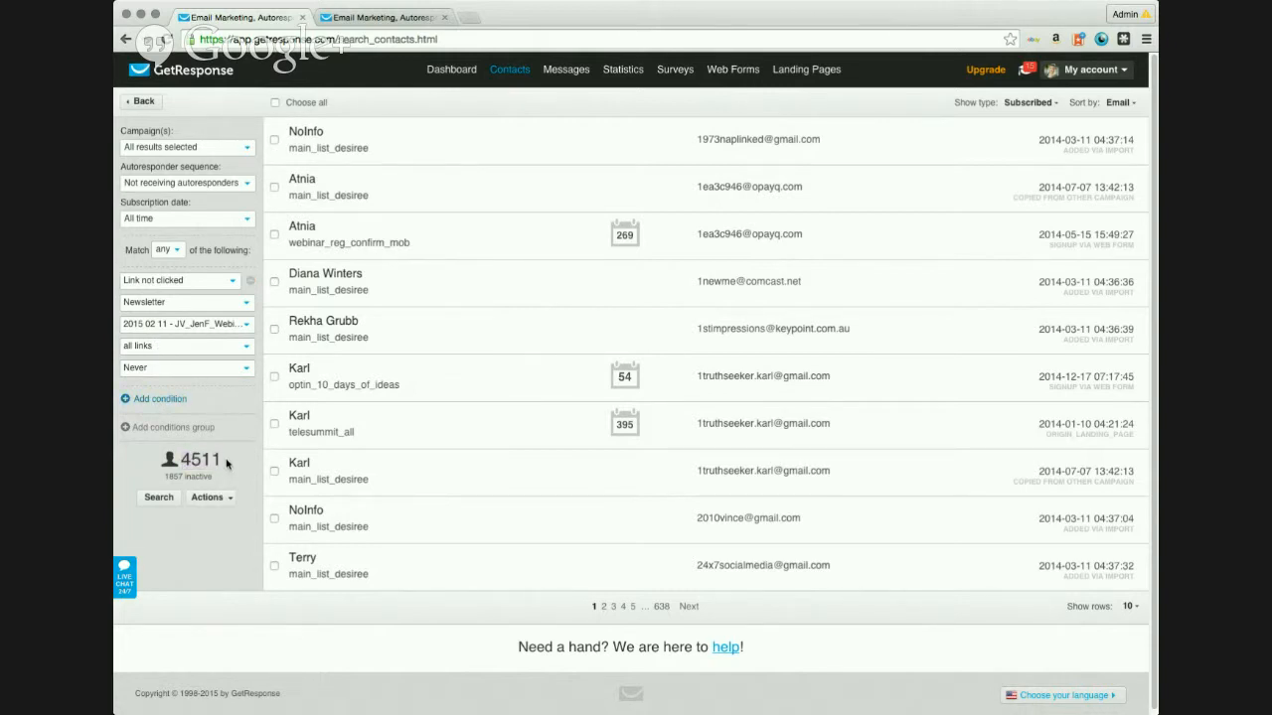
click(151, 500)
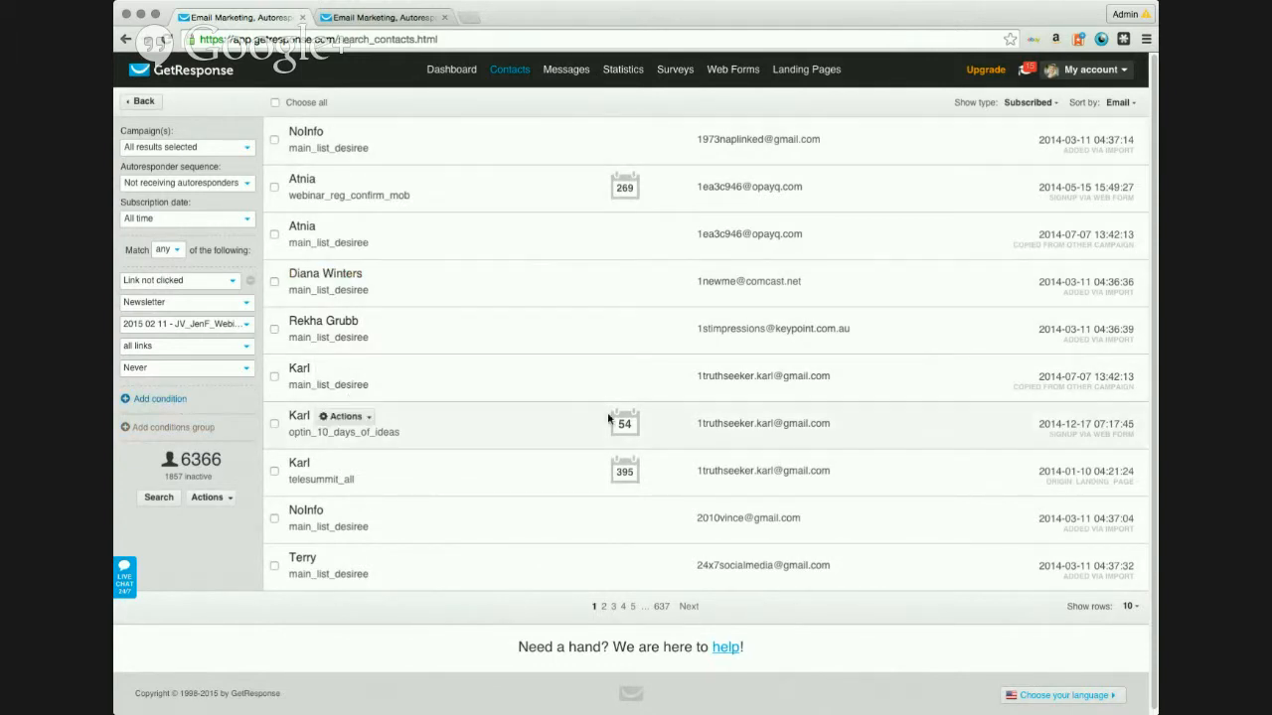
Step: Select all filtered contacts and choose Send message from the bottom Actions menu
click(274, 104)
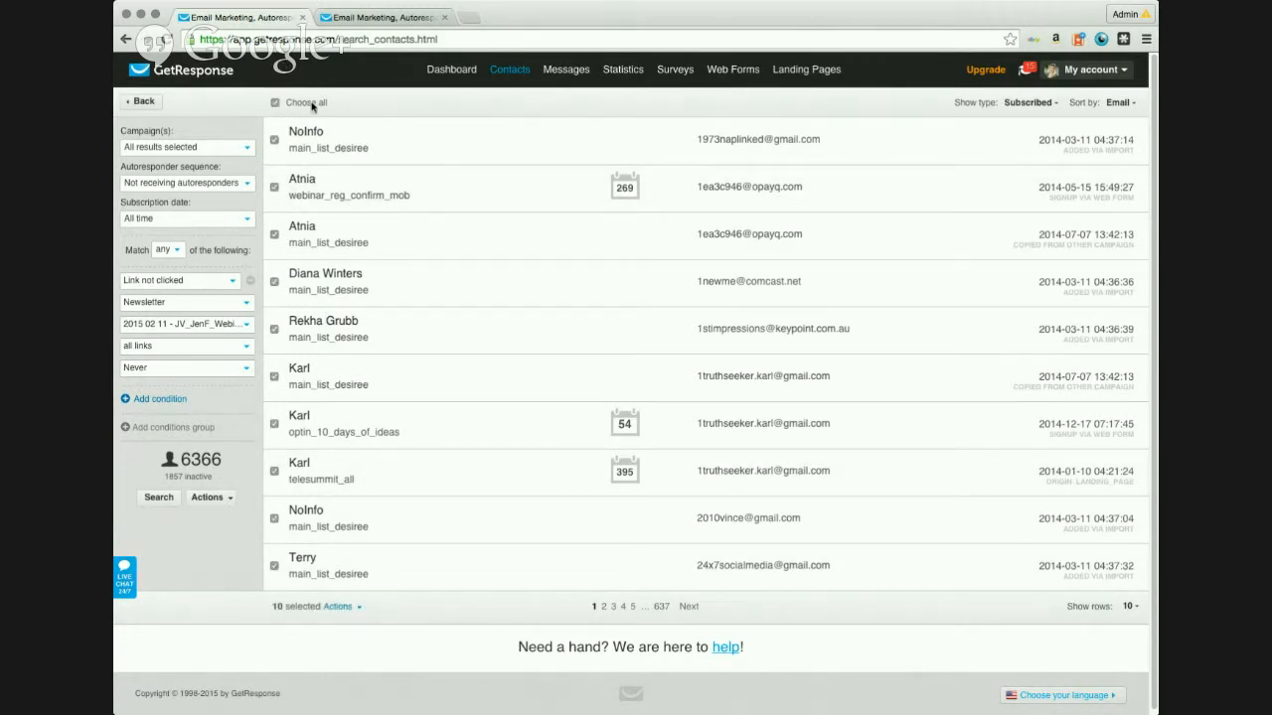
click(356, 608)
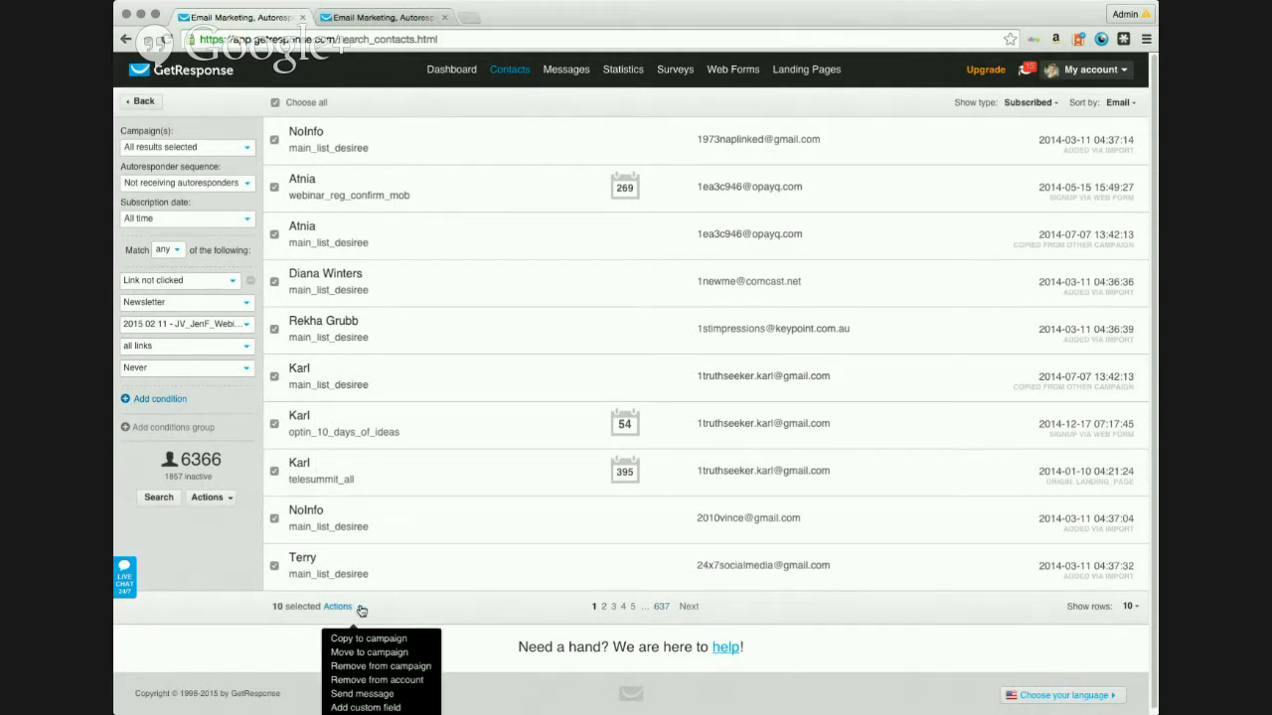
scroll(446, 610, down, 1)
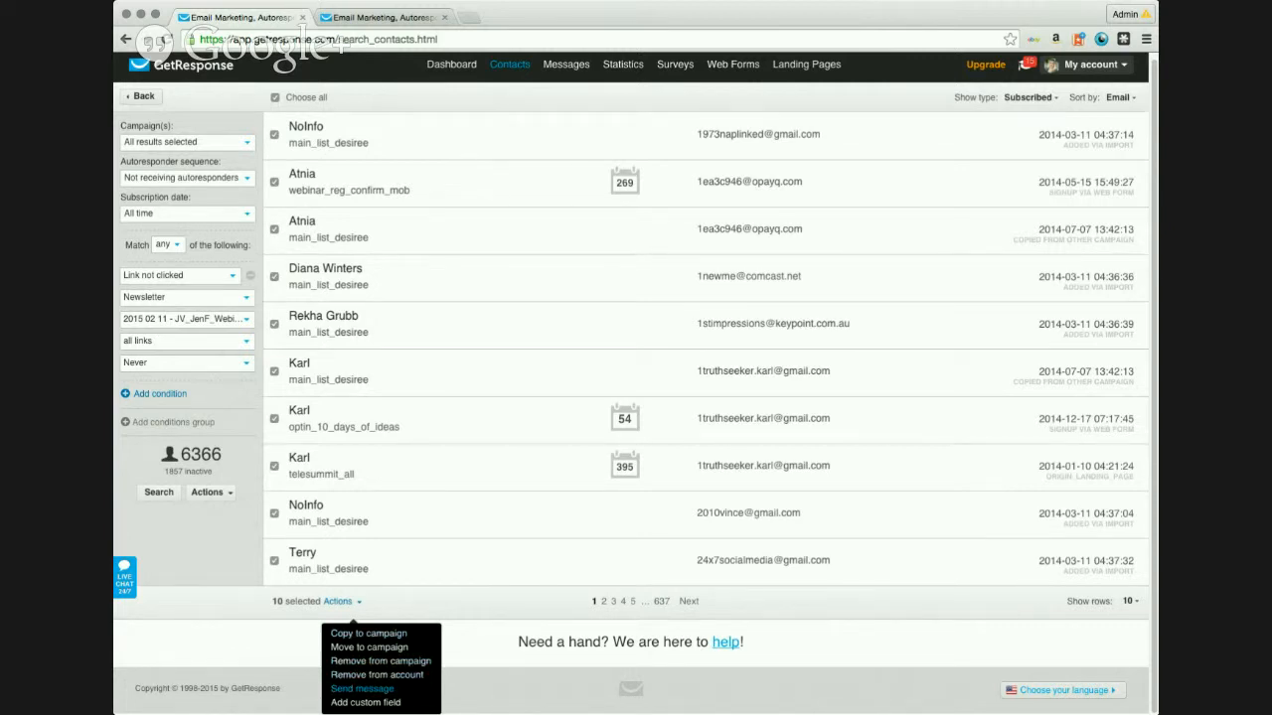
click(526, 607)
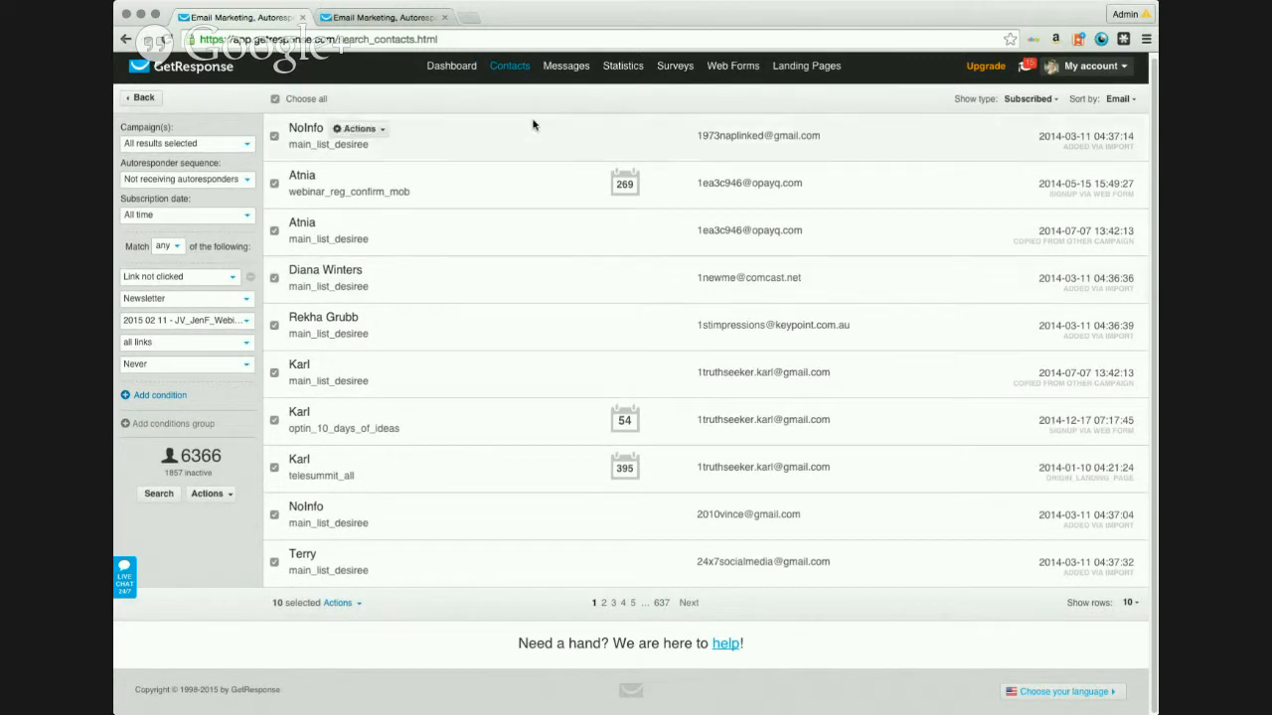
click(355, 605)
click(333, 694)
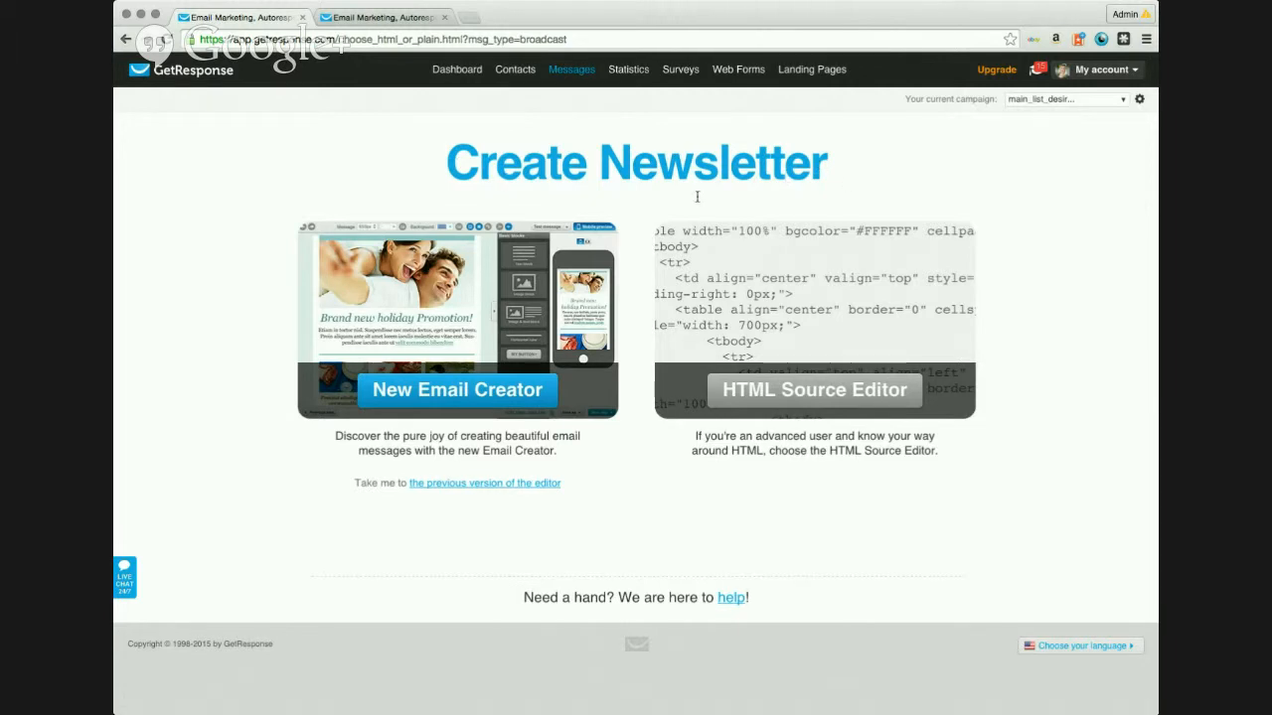
Step: Choose the new Email Creator and accept the suggested message name starting '2015 02'
click(452, 391)
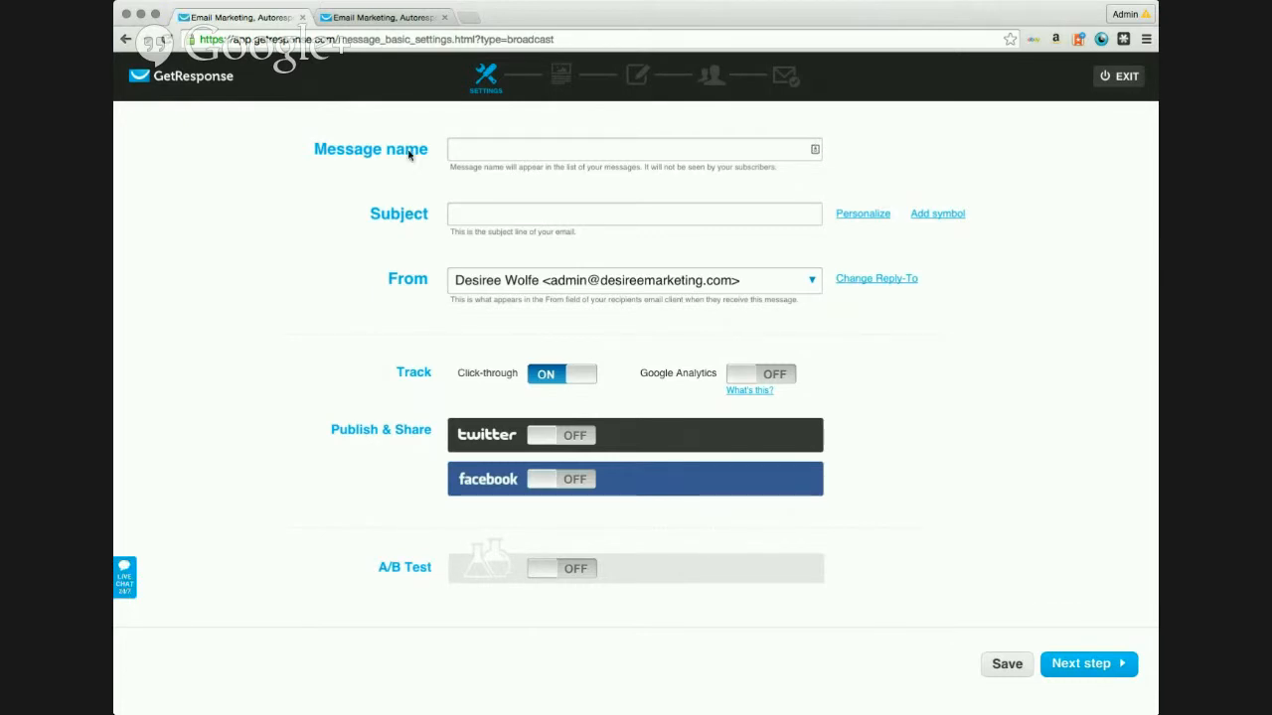
click(519, 148)
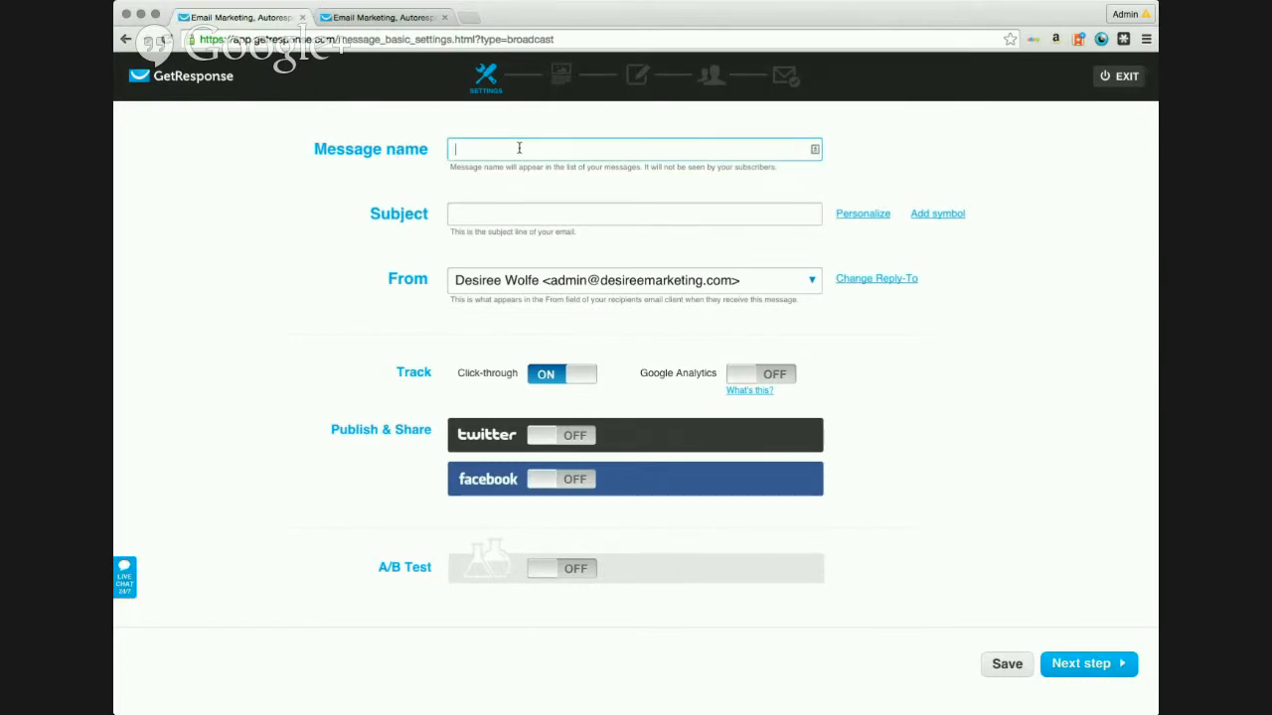
key(super+Tab)
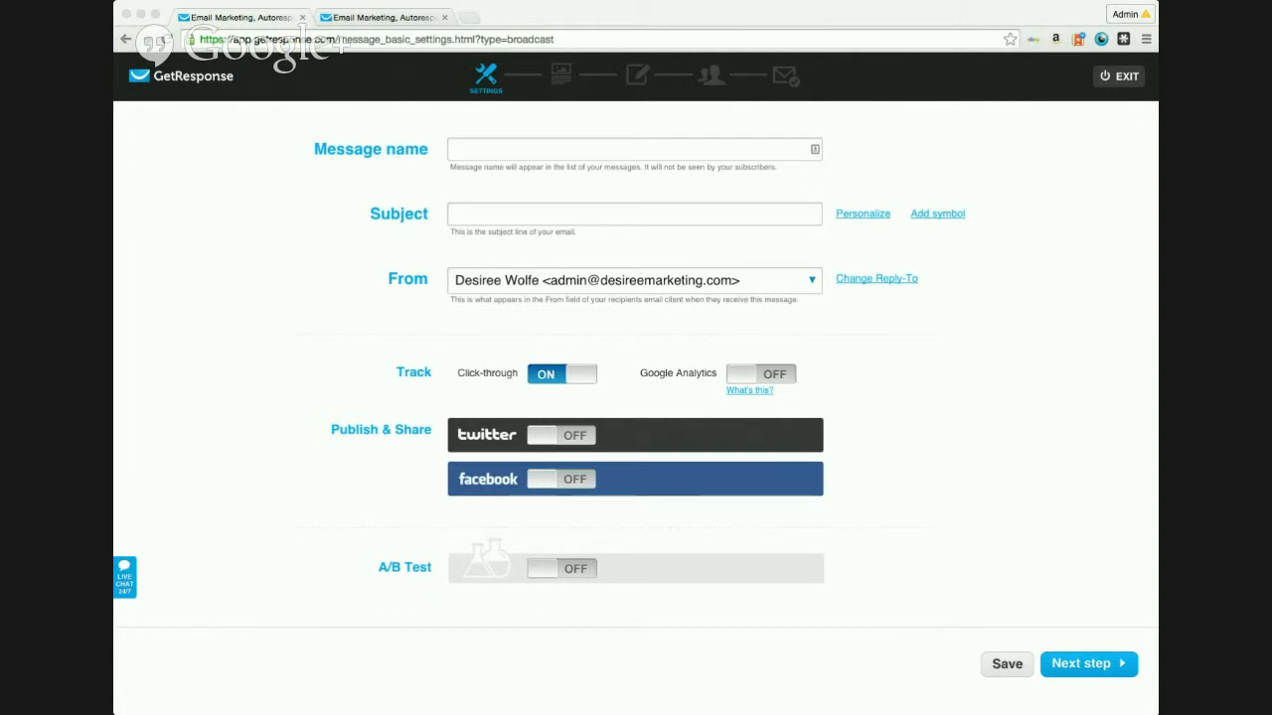
click(506, 151)
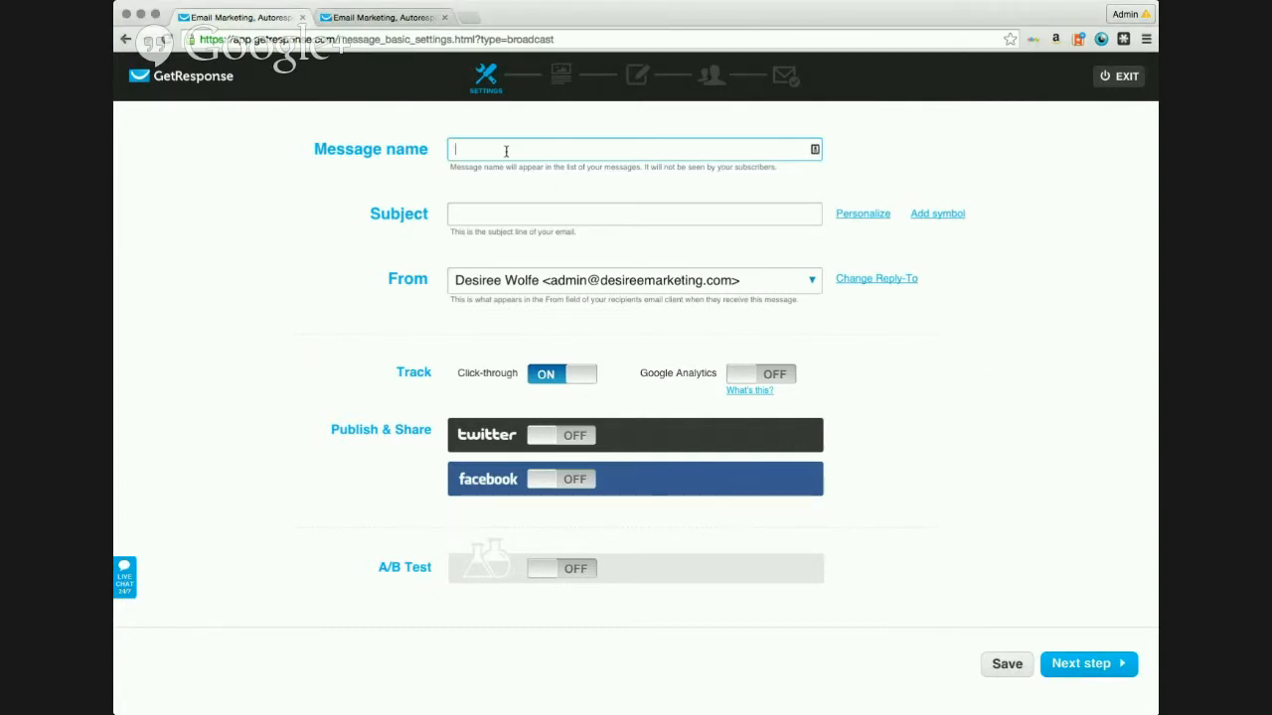
text(2015 02 11 - JV_JenF_Webinar_TCA (2015 02 18)
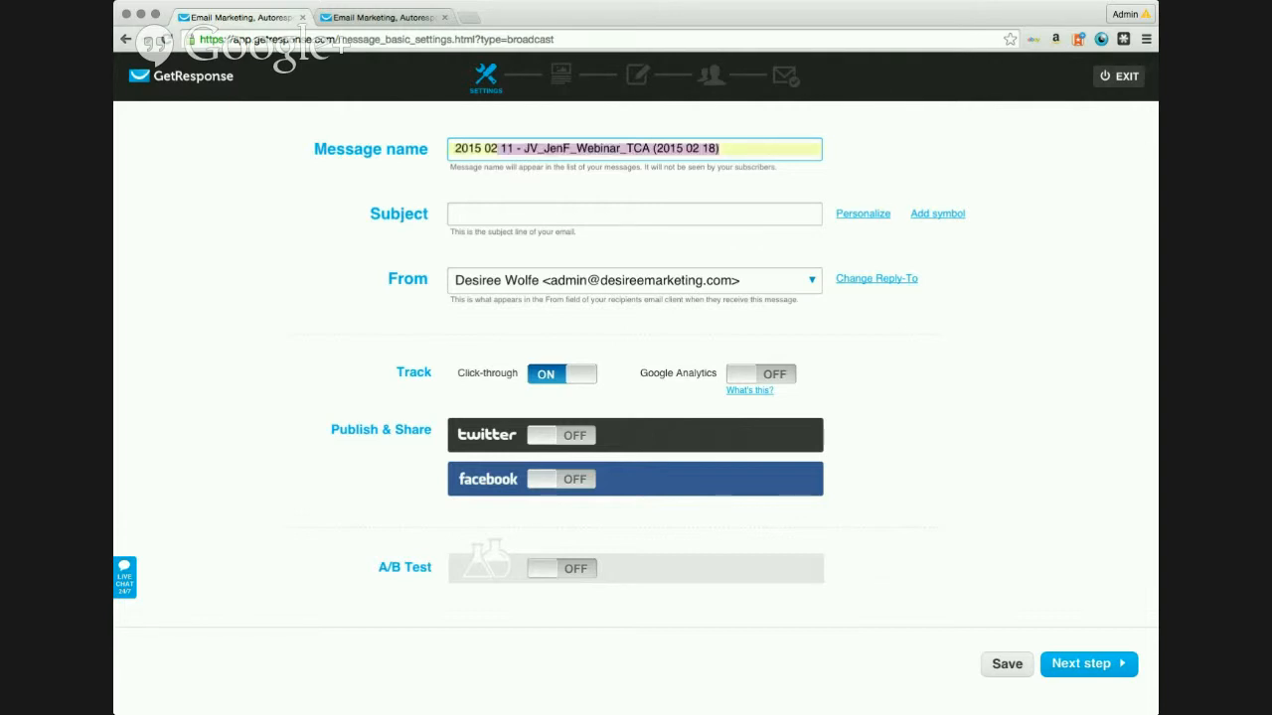
click(659, 168)
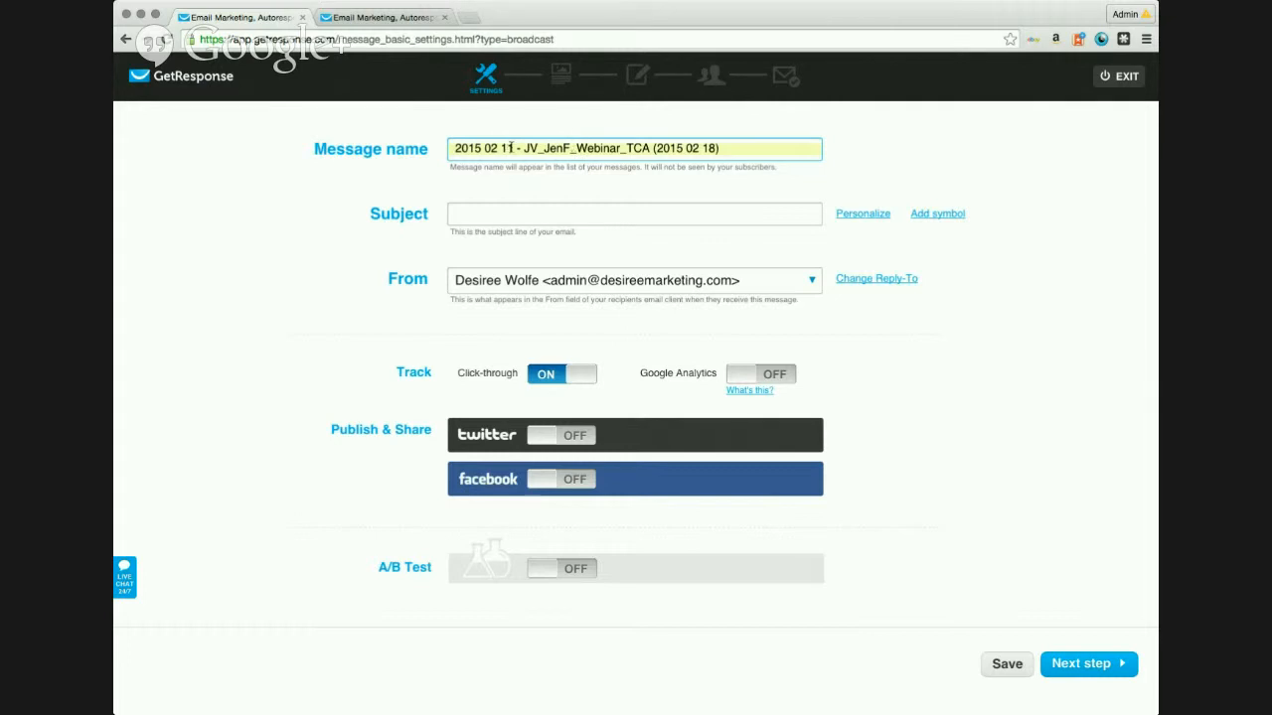
Step: Change the name's date so it reads '2015 02 13 - JV_JenF_Webinar_TCA (2015 02 18)'
click(507, 148)
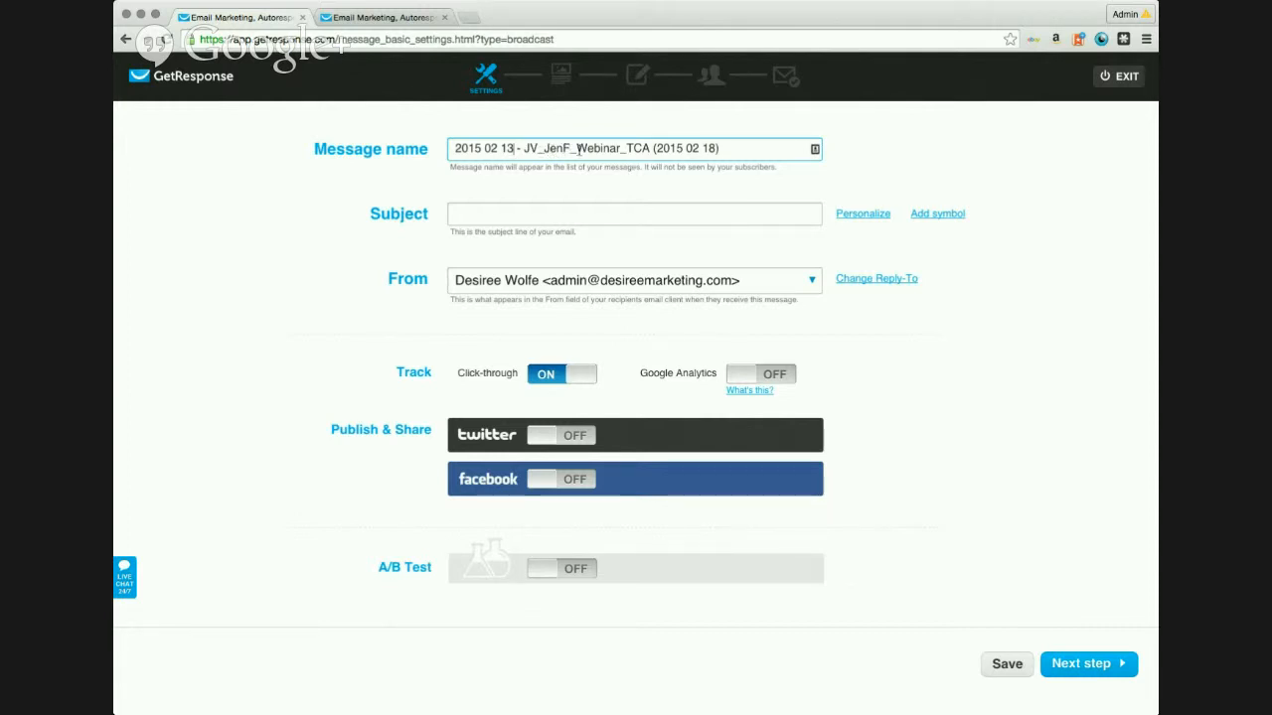
double_click(597, 149)
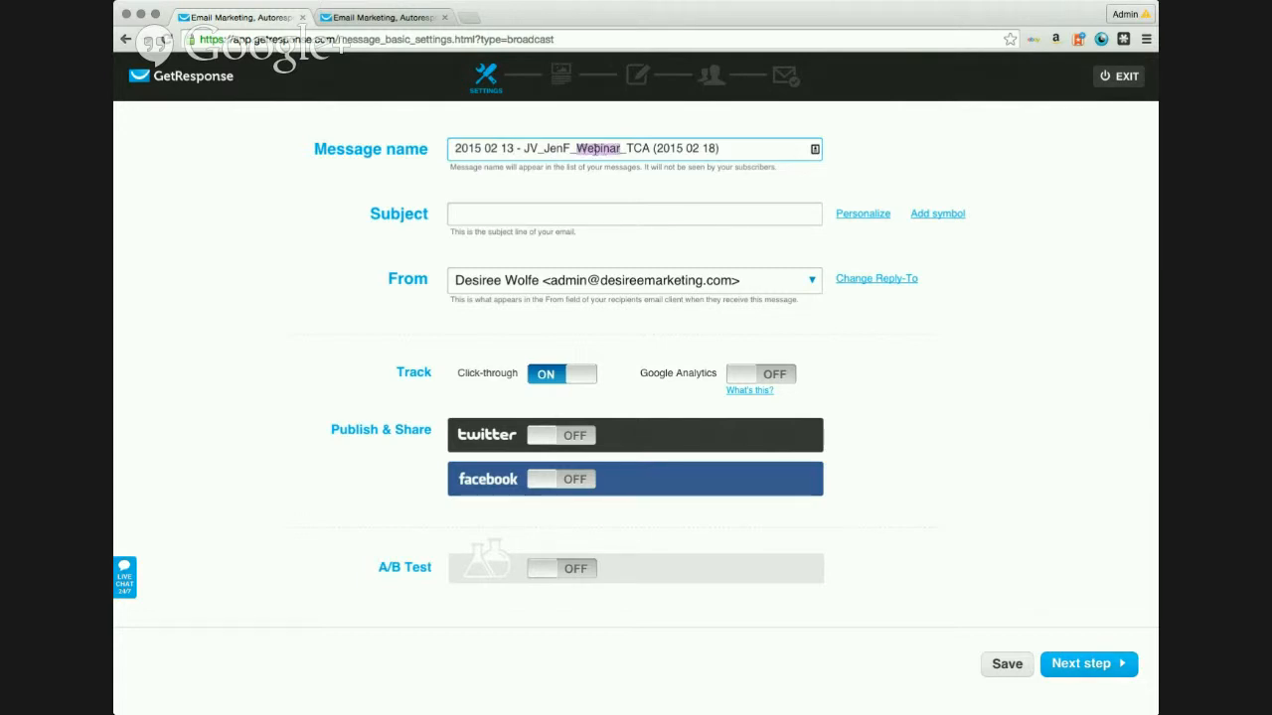
double_click(636, 148)
drag(656, 148, 701, 148)
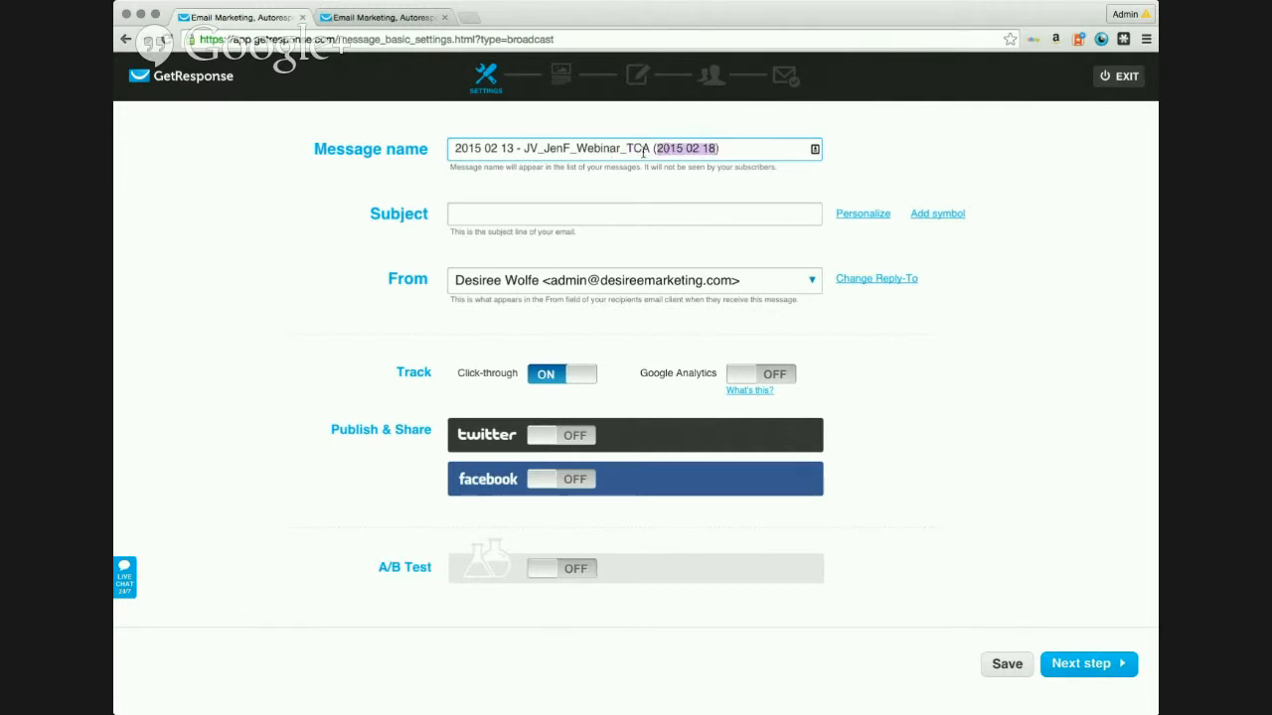
click(474, 216)
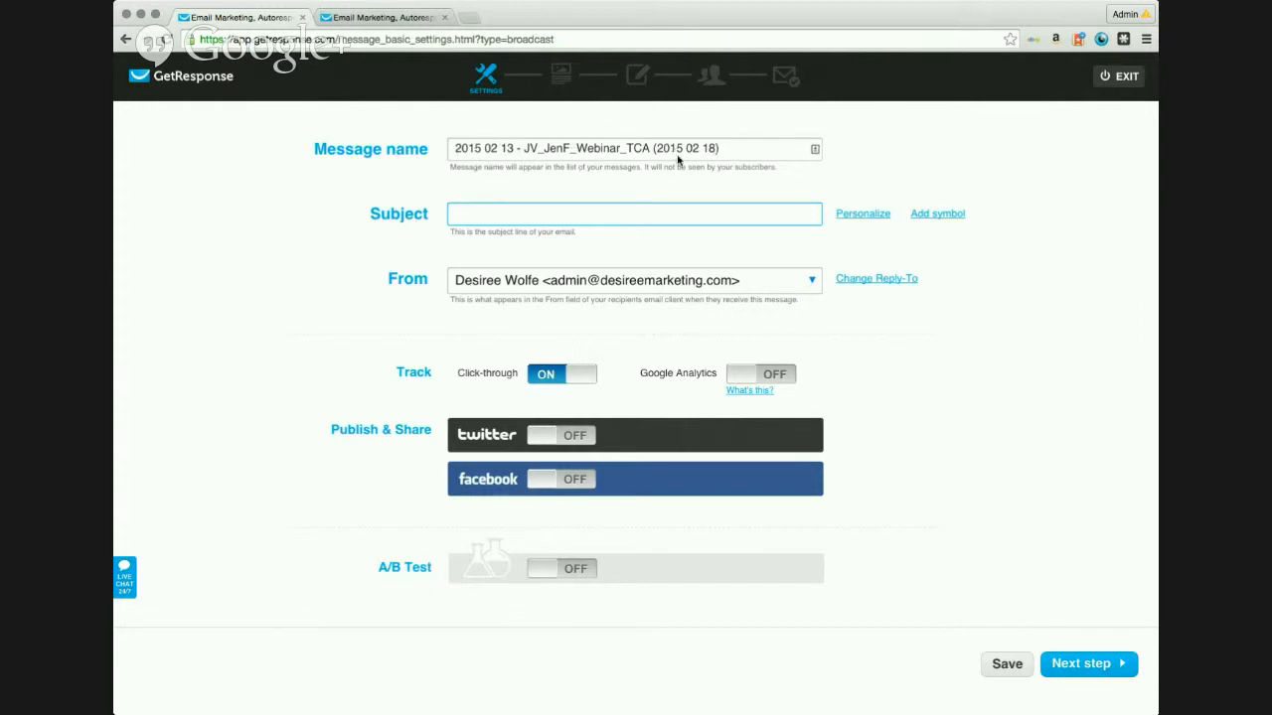
Step: Paste the subject 'Are you chasing cold customers?', turn Google Analytics on, and continue
key(super+Tab)
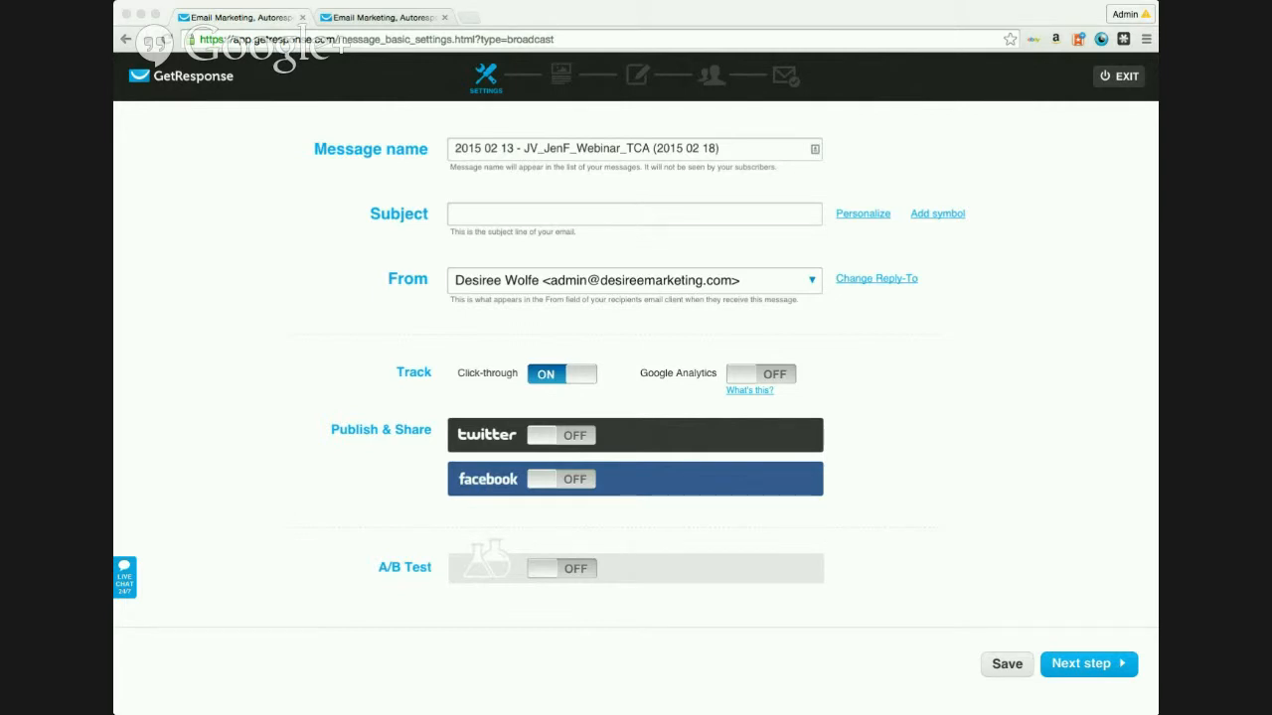
click(506, 214)
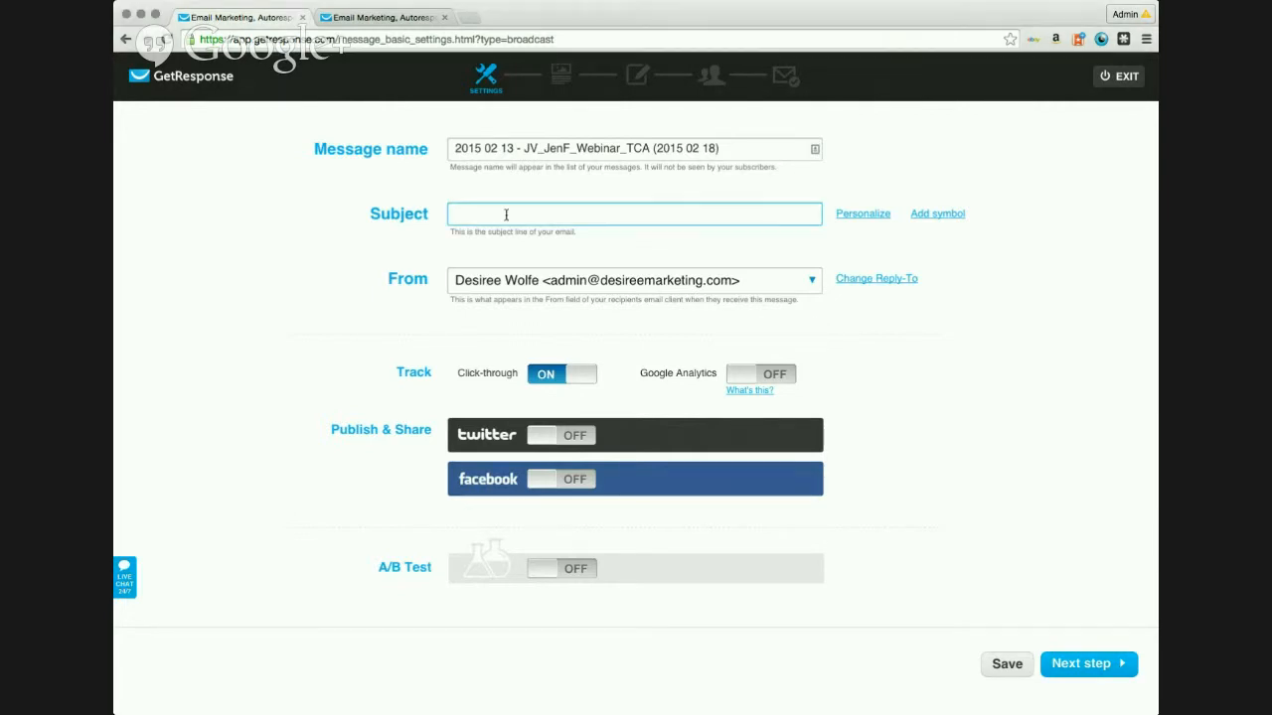
text(Are you chasing cold customers?)
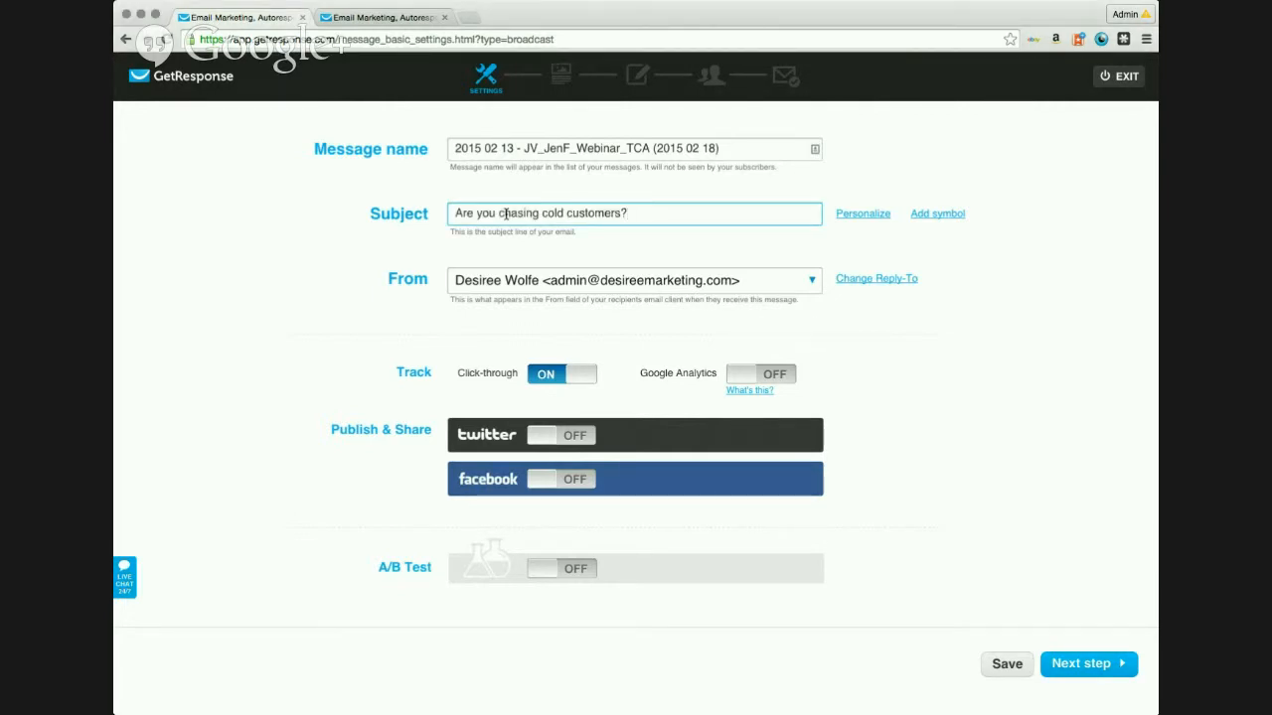
click(855, 321)
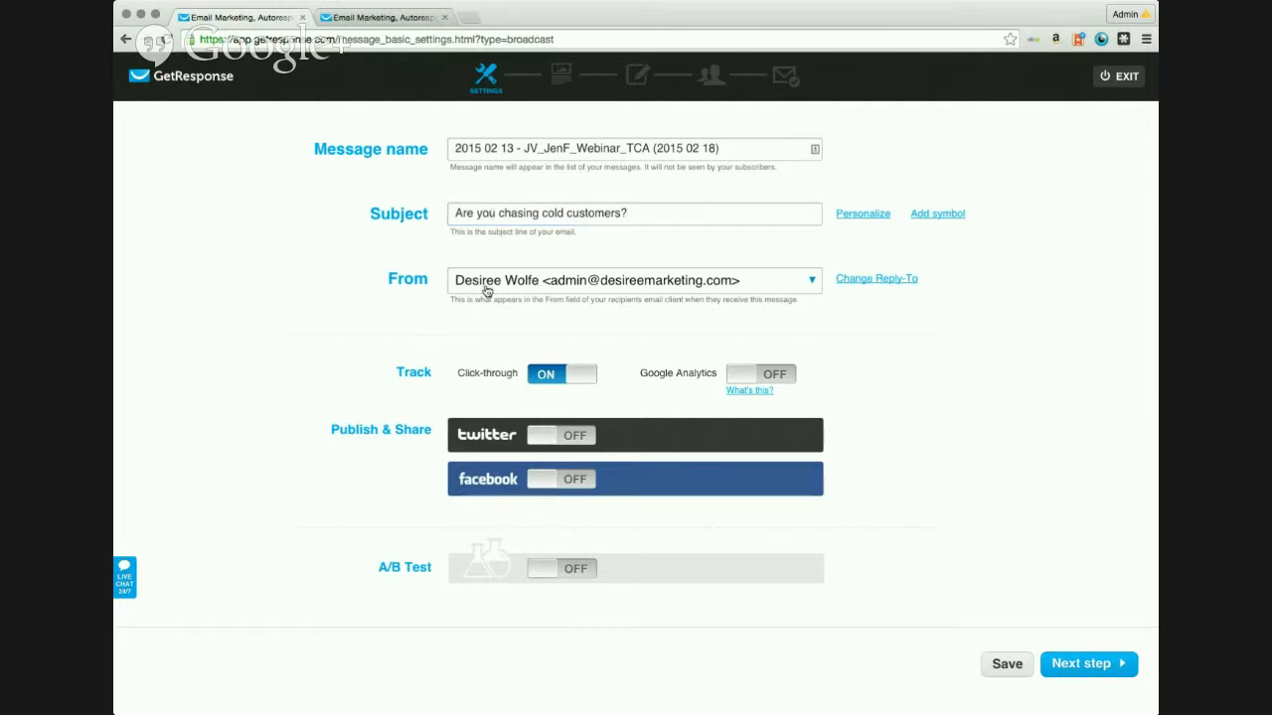
click(771, 377)
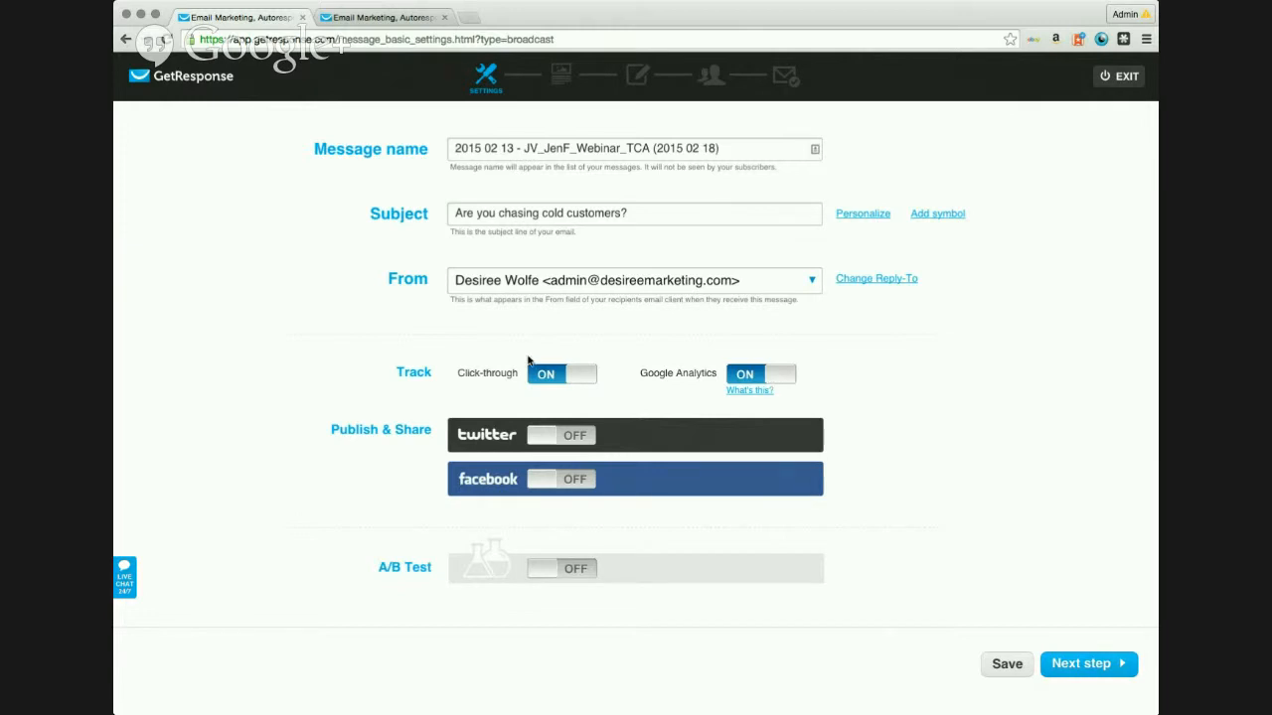
click(1083, 664)
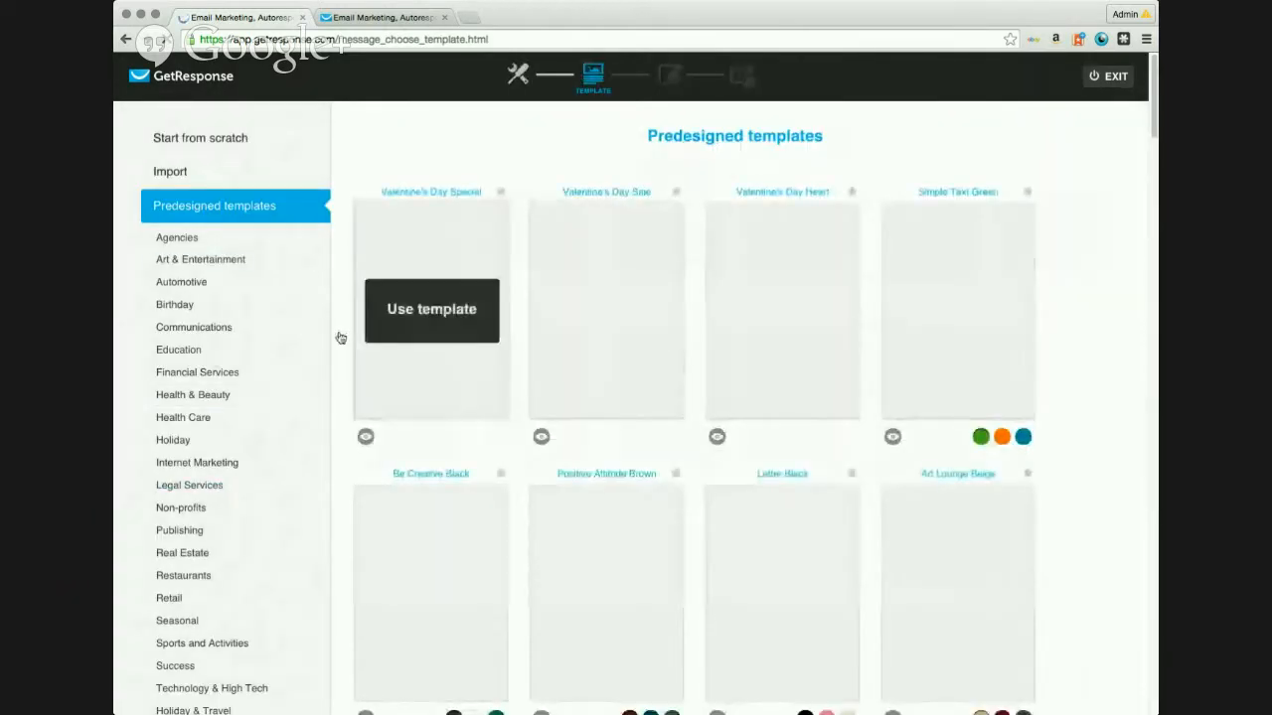
Step: Open My templates and use the saved Email Newsletter template
scroll(326, 341, down, 1)
scroll(318, 339, down, 4)
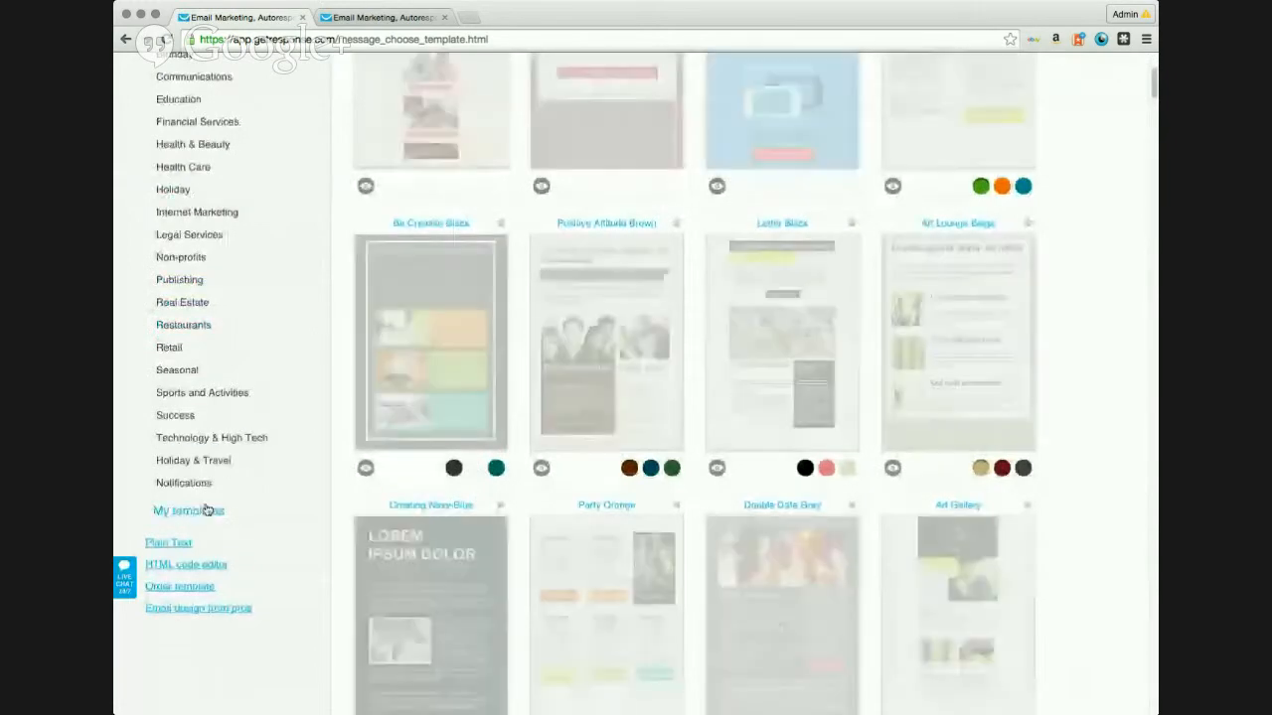
click(208, 513)
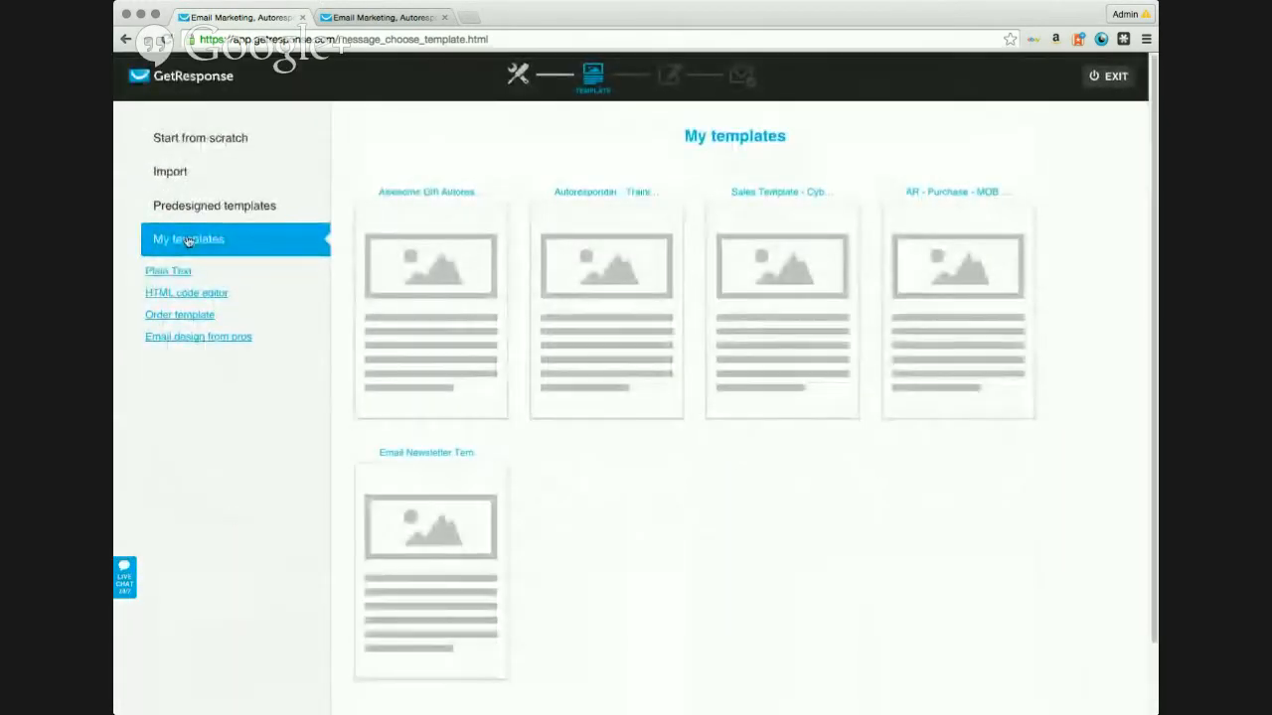
mouse_move(457, 526)
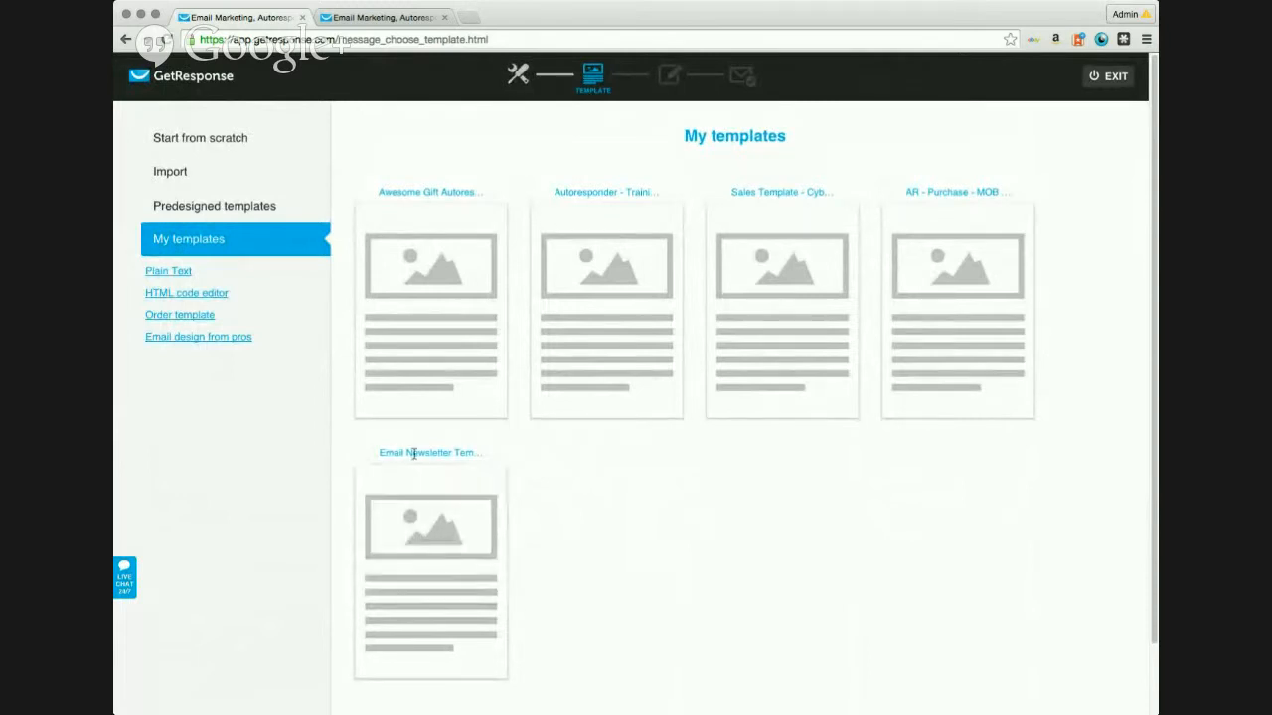
click(443, 578)
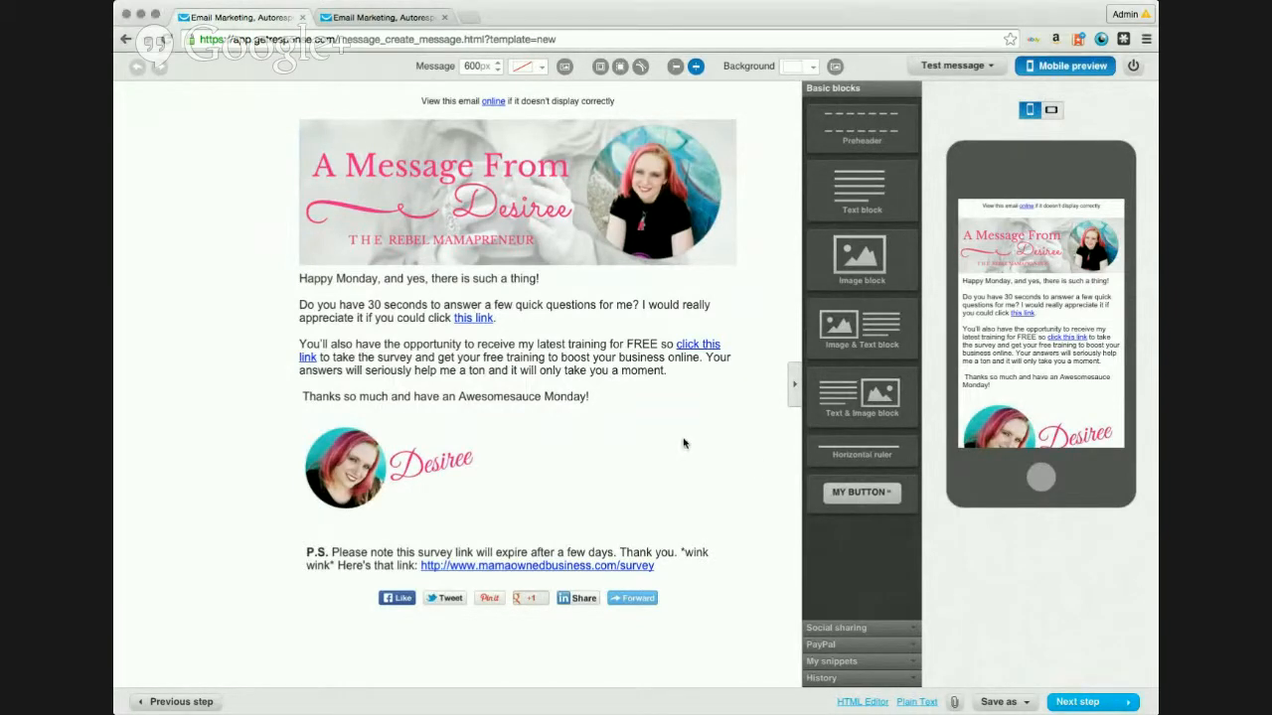
Step: Replace the three greeting paragraphs with the pasted webinar invitation text
click(610, 398)
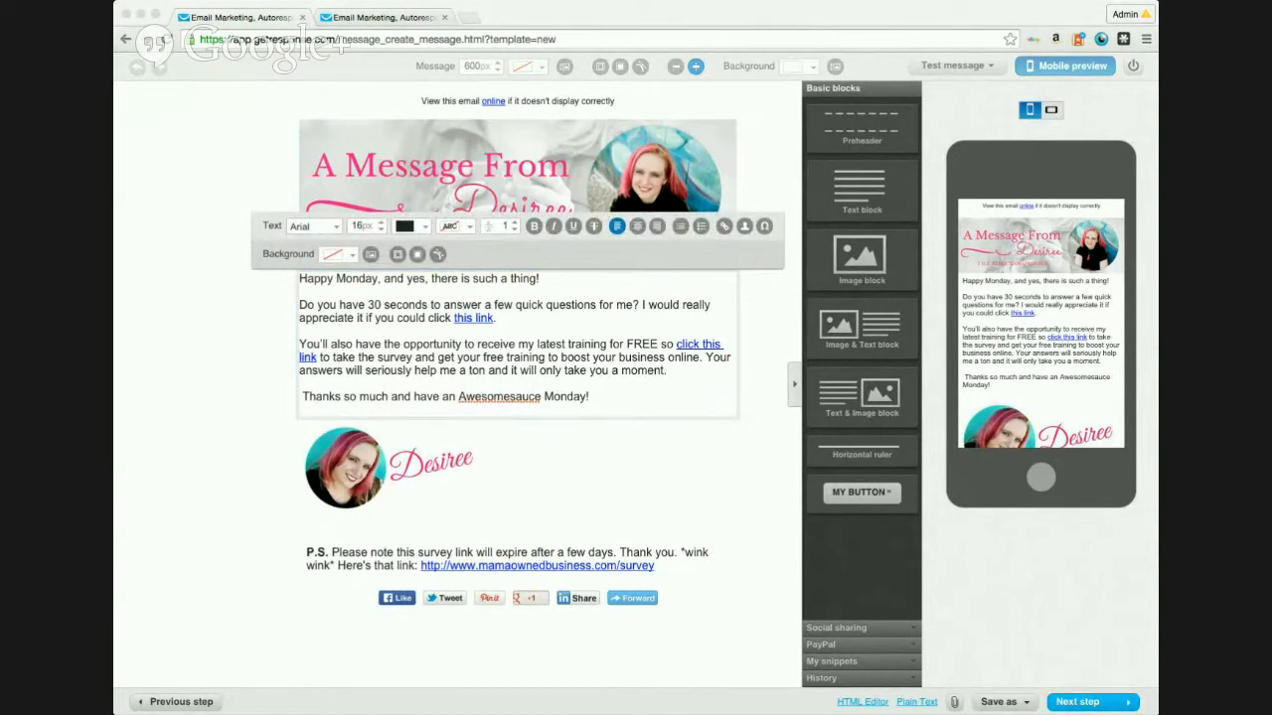
drag(608, 396, 302, 281)
key(super+v)
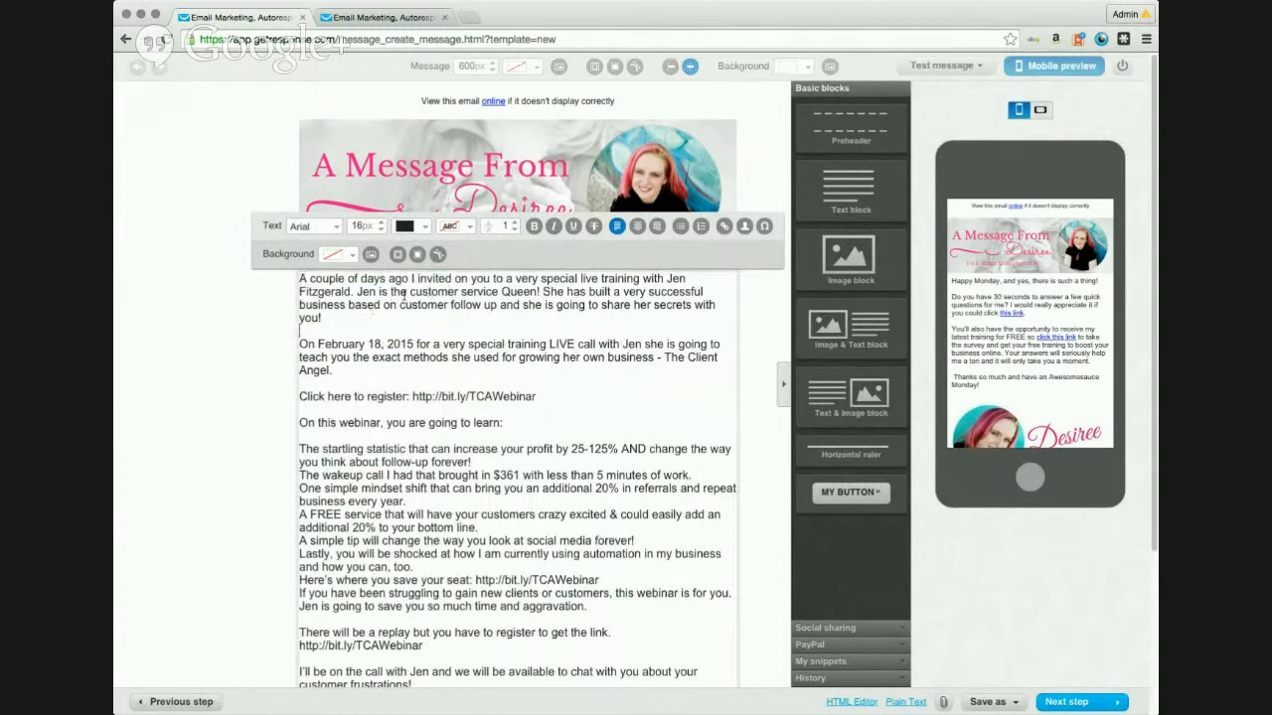
Step: Italicise 'Customer Service Queen' and capitalise its C and S
drag(410, 291, 537, 292)
click(553, 226)
click(408, 291)
key(Delete)
text(C)
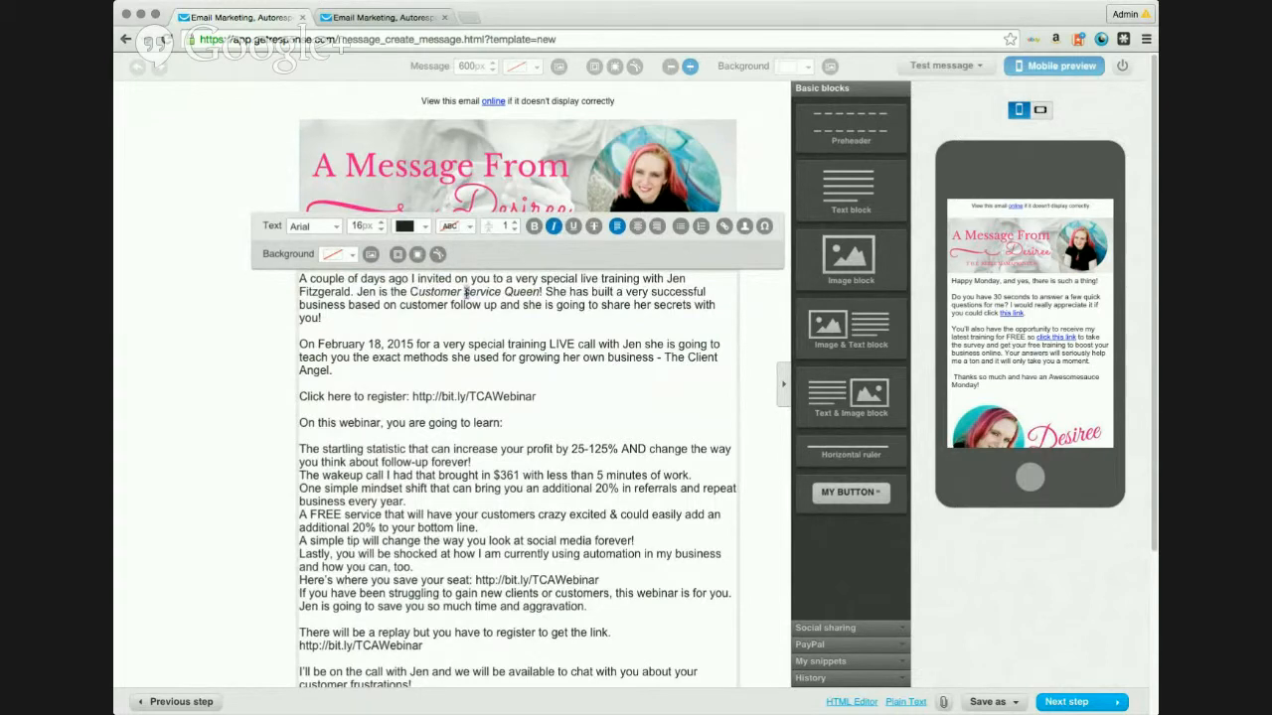
click(465, 292)
key(Delete)
text(S)
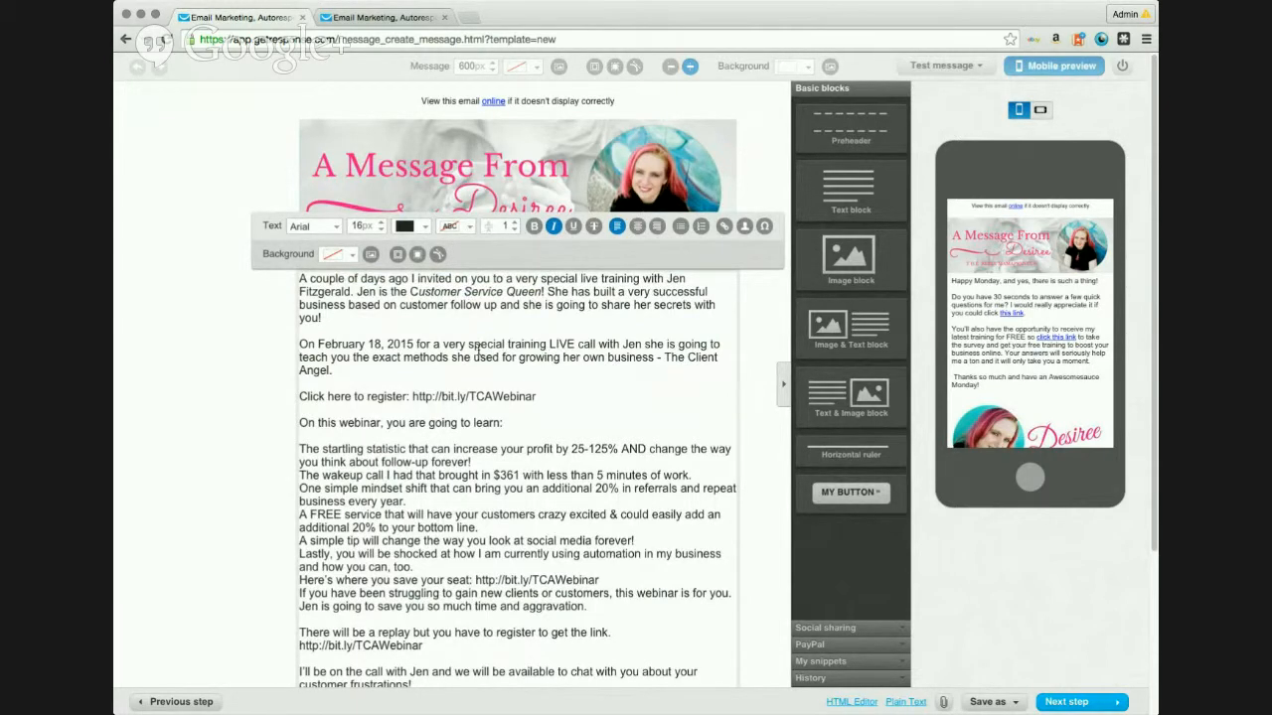
Step: Italicise the February 18, 2015 training phrase
drag(315, 344, 576, 345)
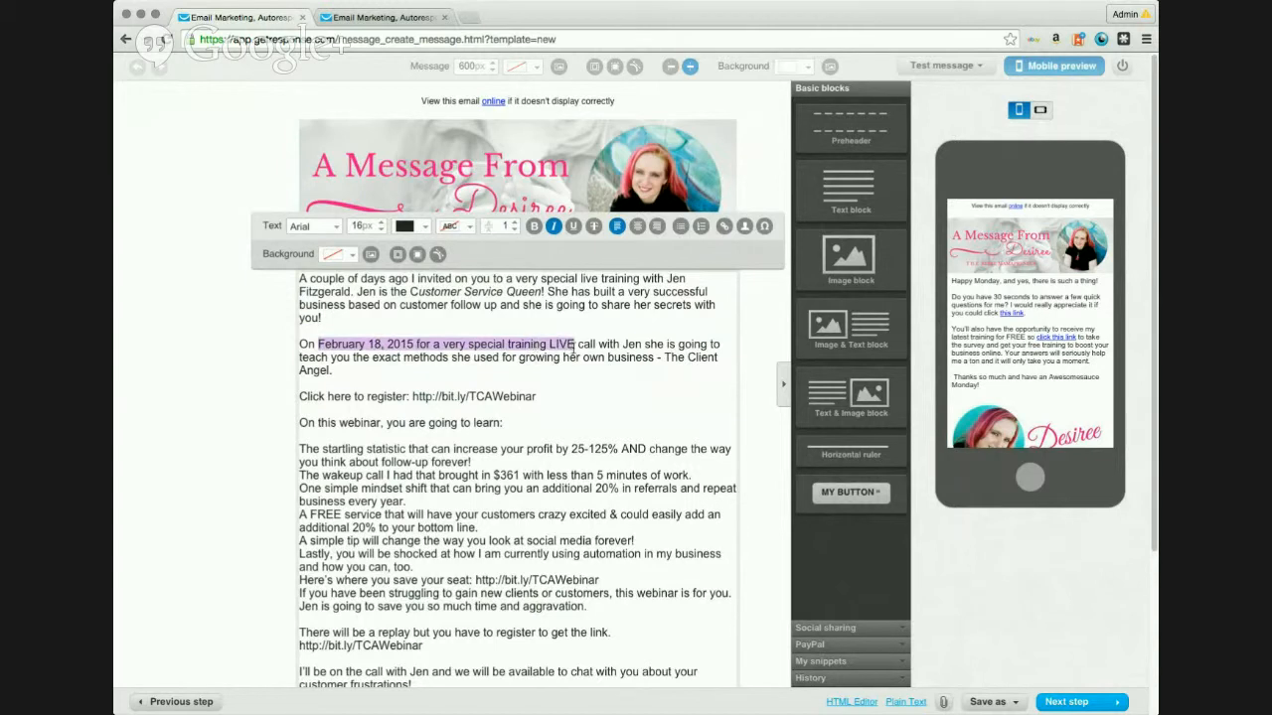
click(554, 226)
click(581, 374)
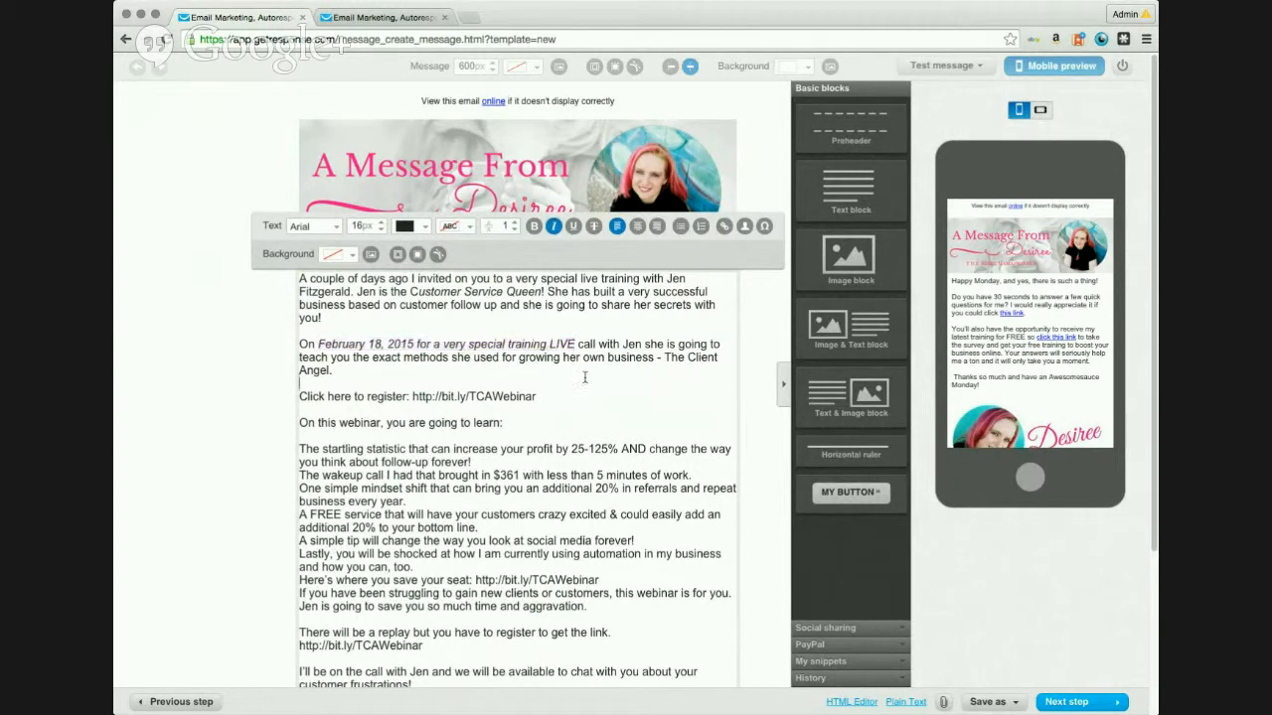
drag(538, 396, 423, 400)
key(super+c)
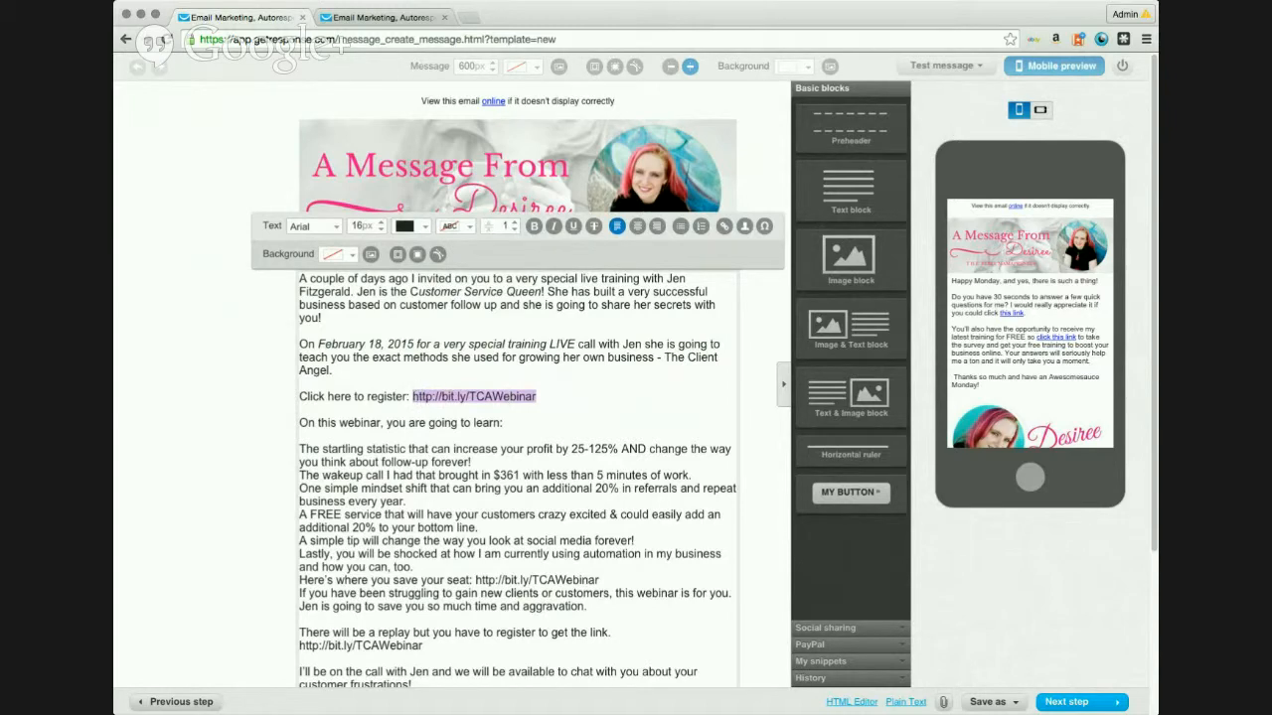
click(724, 226)
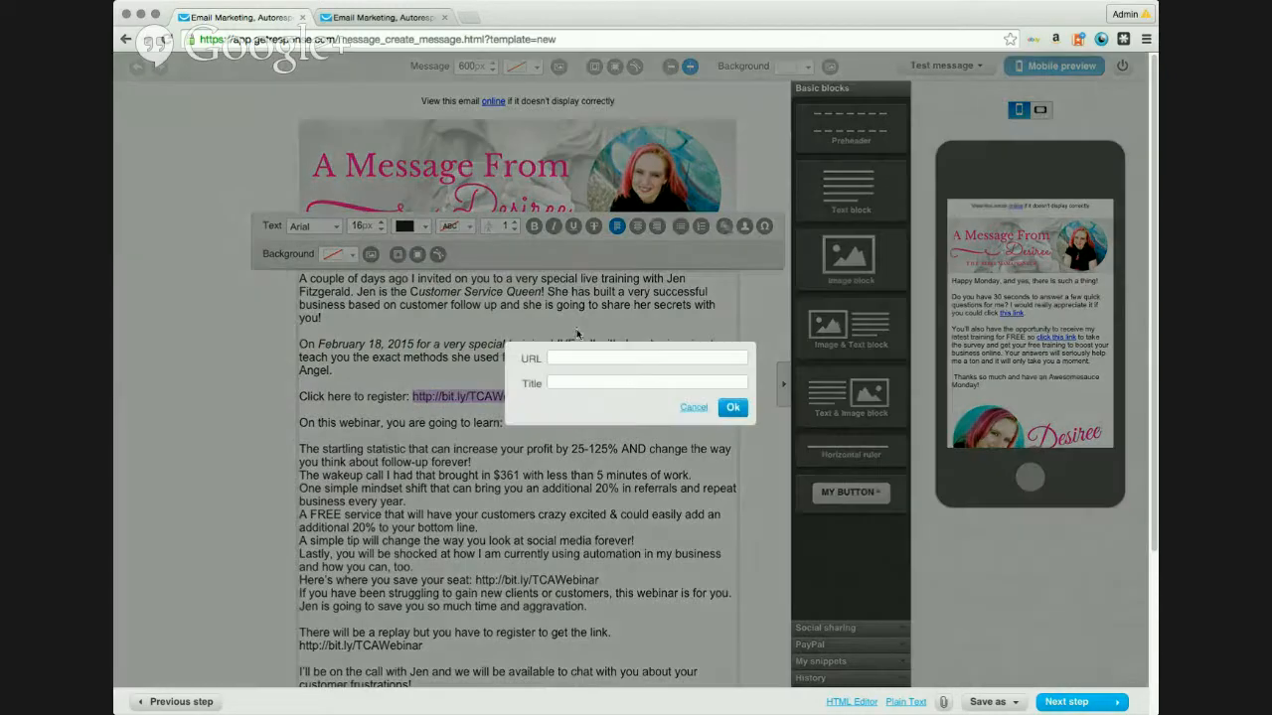
key(super+v)
click(575, 383)
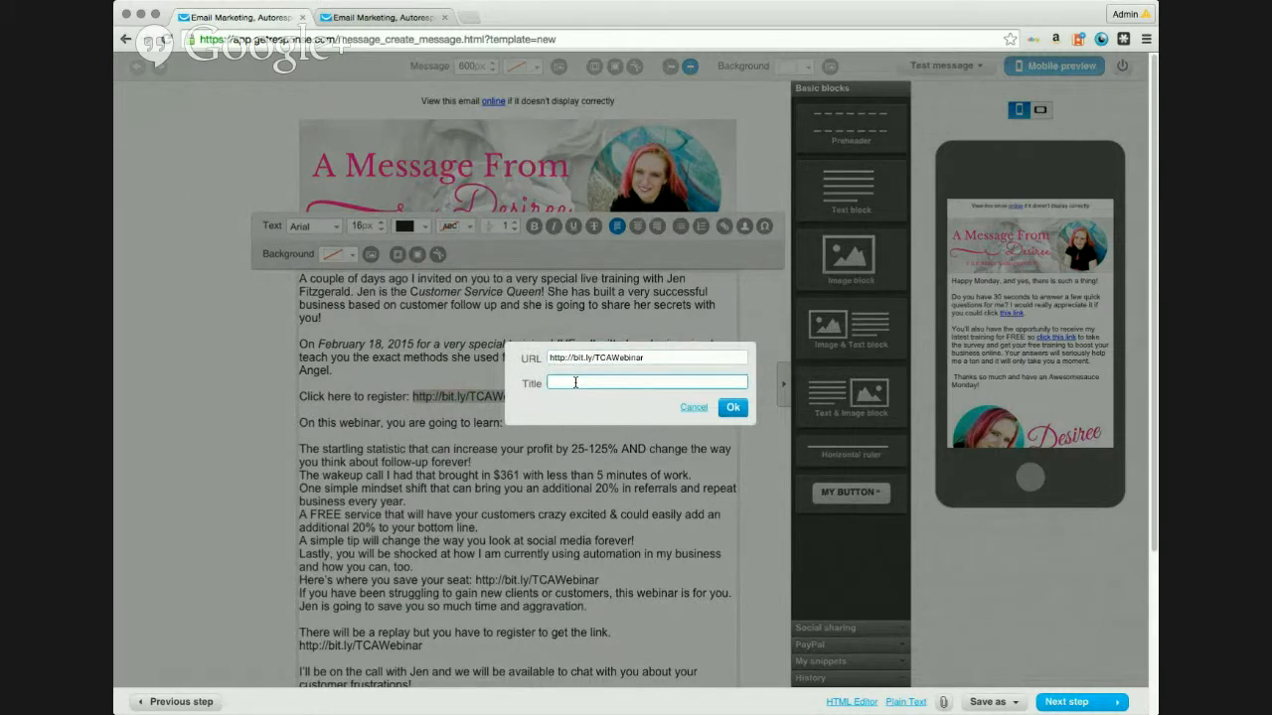
text(TC)
text(REg)
click(733, 407)
drag(511, 422, 297, 422)
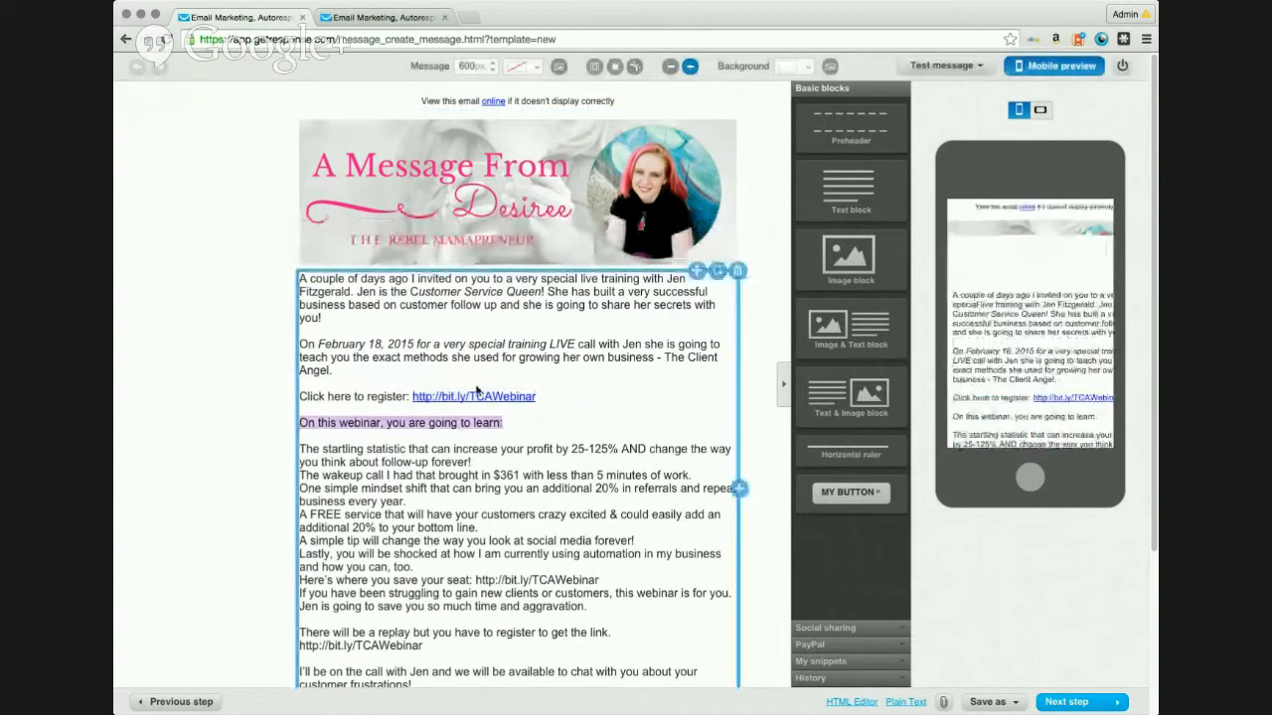
Step: Bold the 'On this webinar, you are going to learn:' line and bullet the six learning points
click(509, 425)
drag(505, 422, 302, 423)
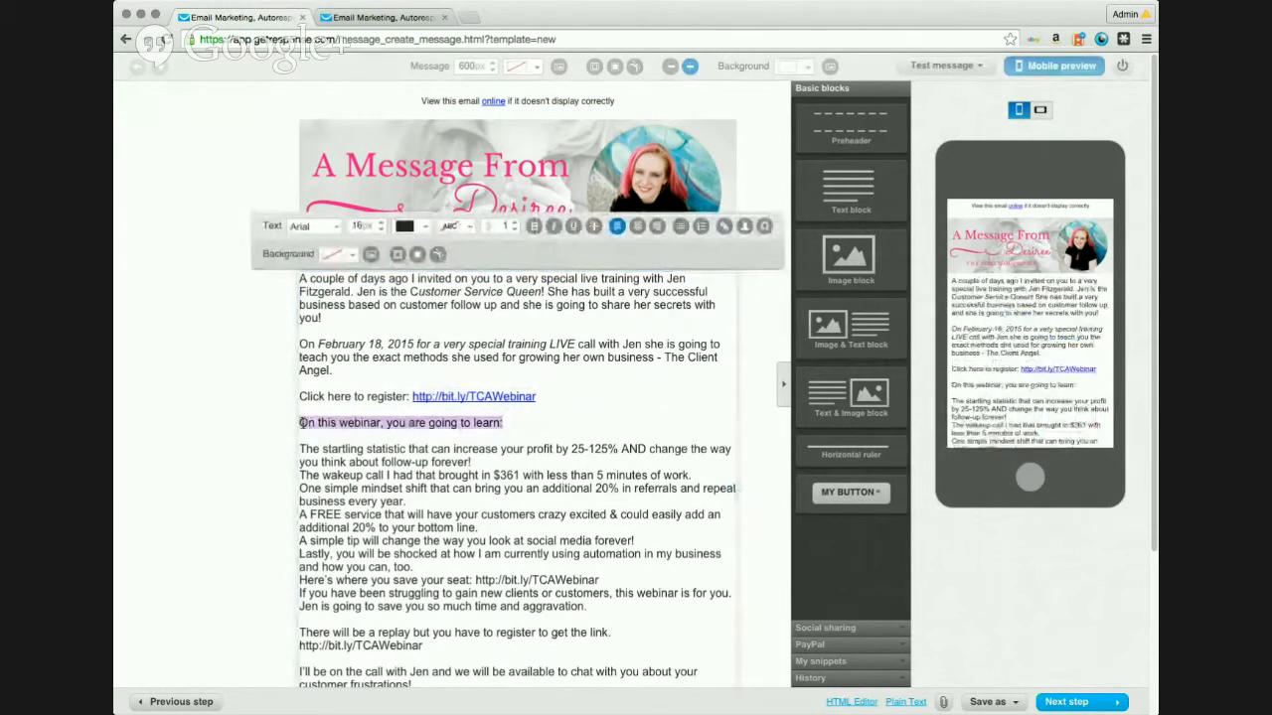
click(533, 225)
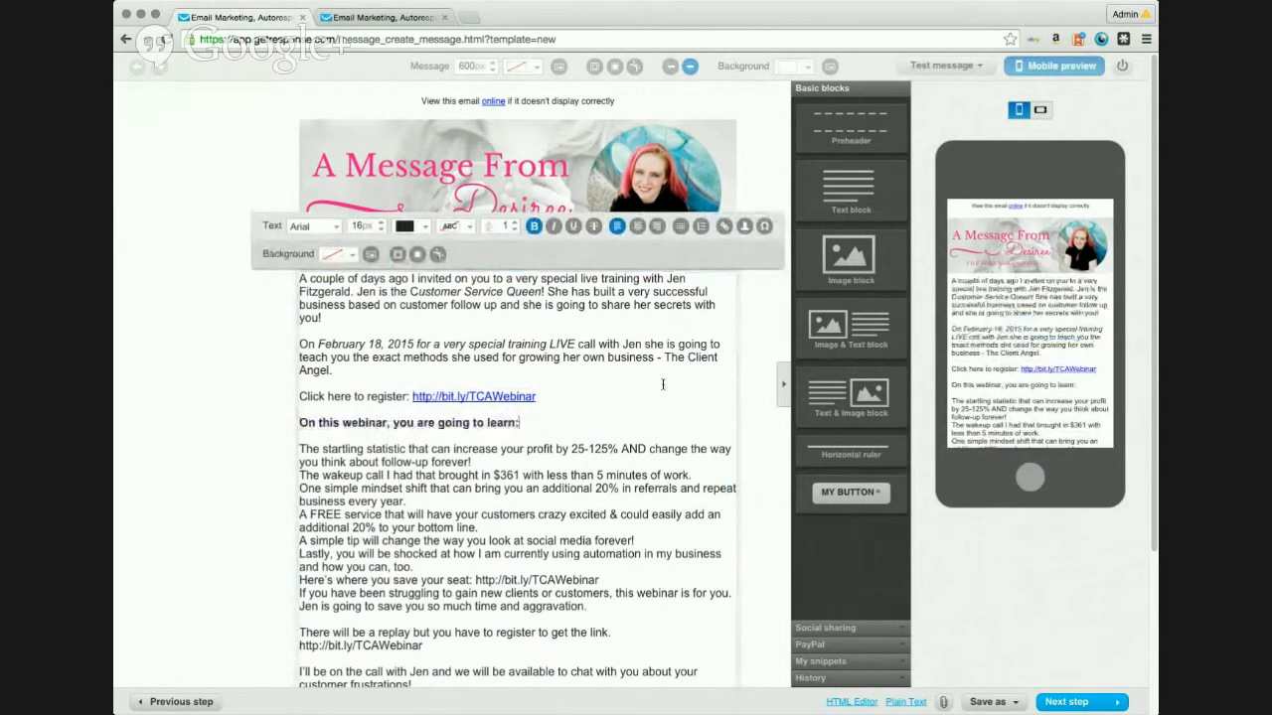
scroll(663, 384, down, 3)
drag(301, 333, 602, 464)
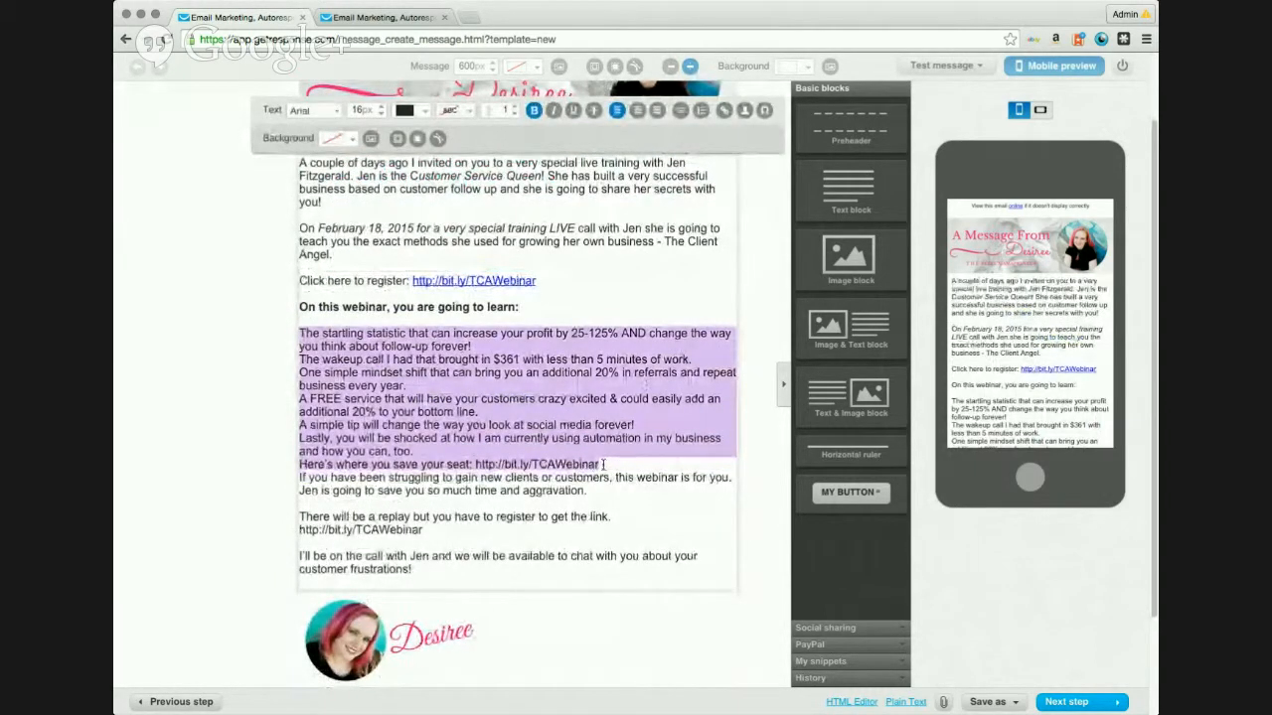
click(419, 454)
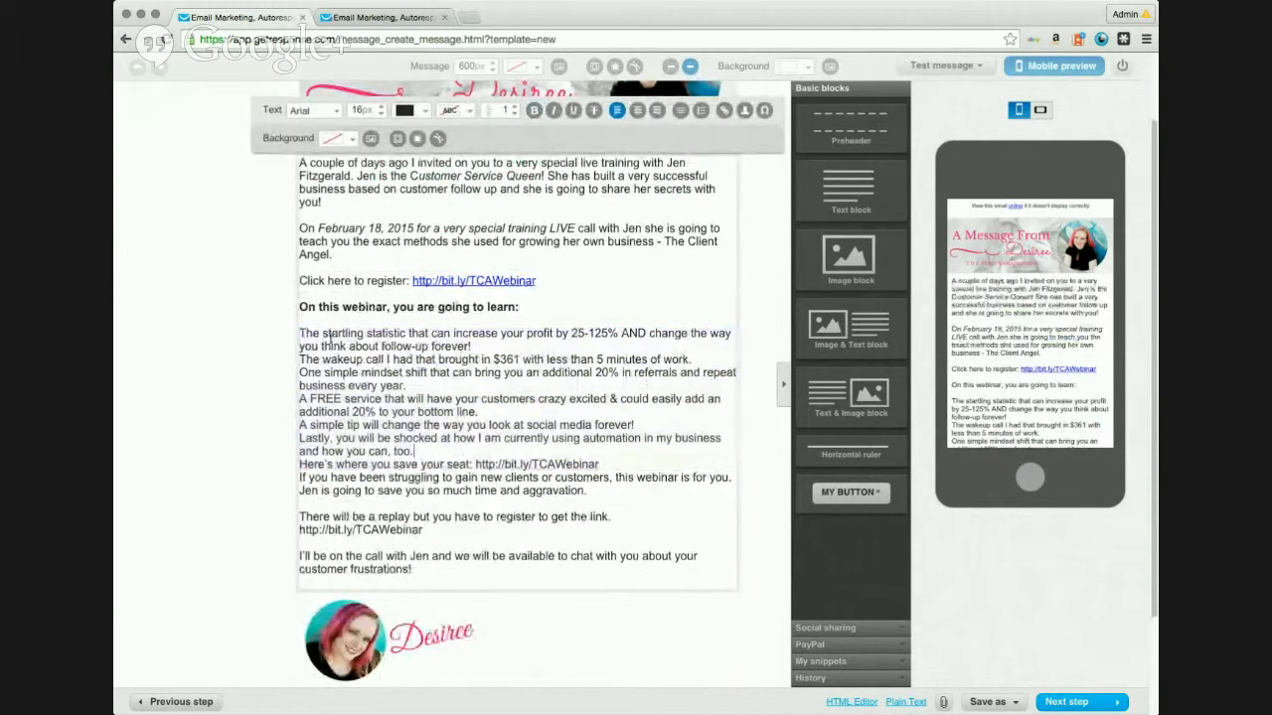
drag(300, 333, 411, 449)
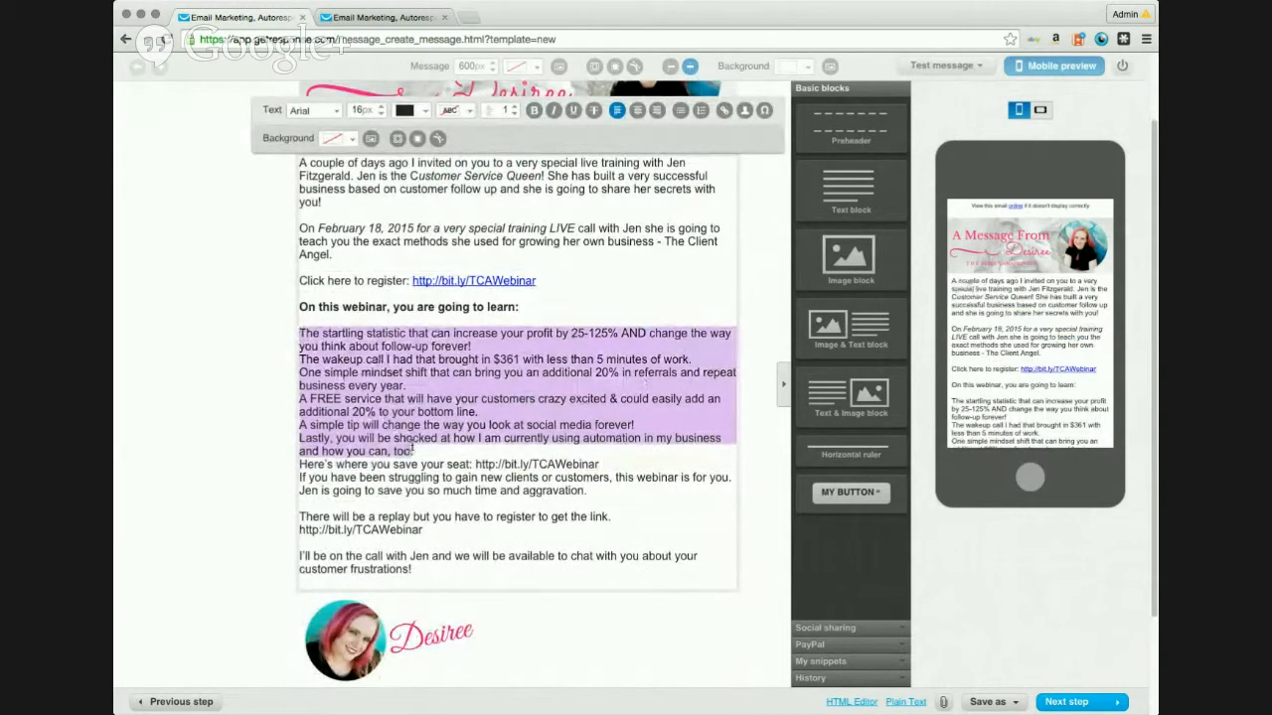
click(680, 111)
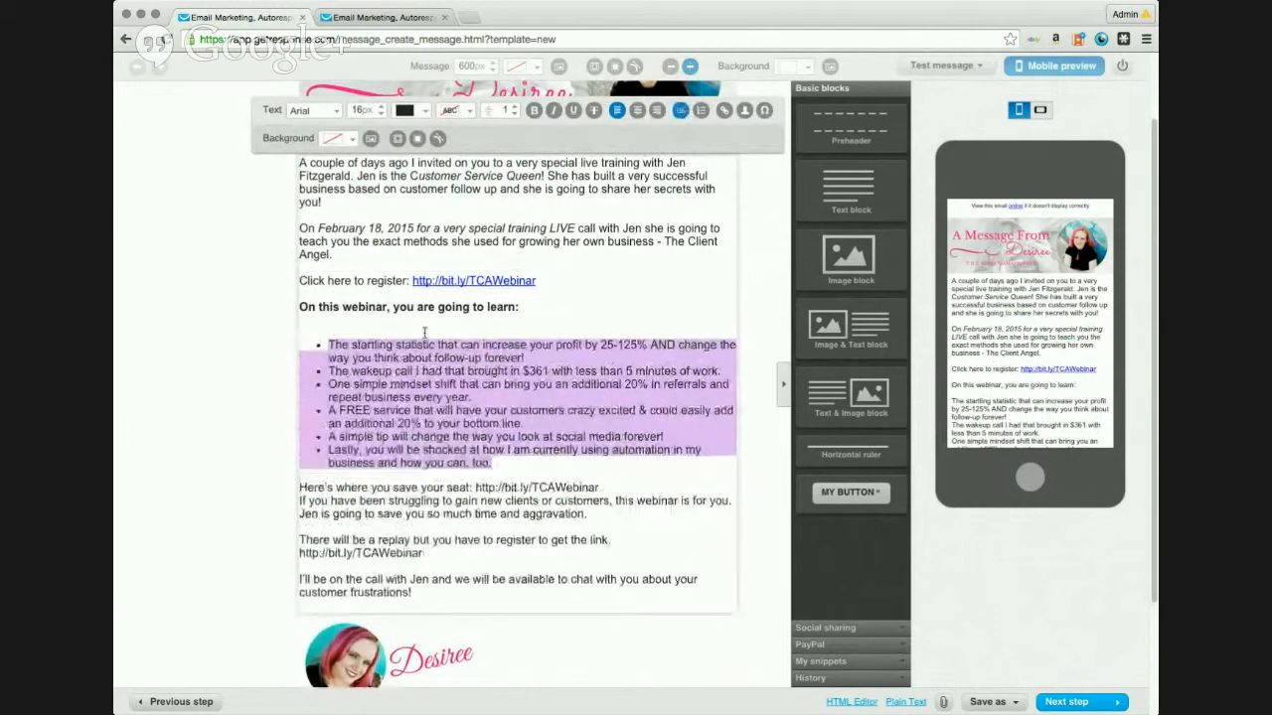
click(503, 471)
Step: Italicise '25-125%', 'less than 5 minutes of work', 'simple mindset shift' and 'additional 20%' phrases
drag(484, 345, 648, 345)
click(553, 111)
click(483, 390)
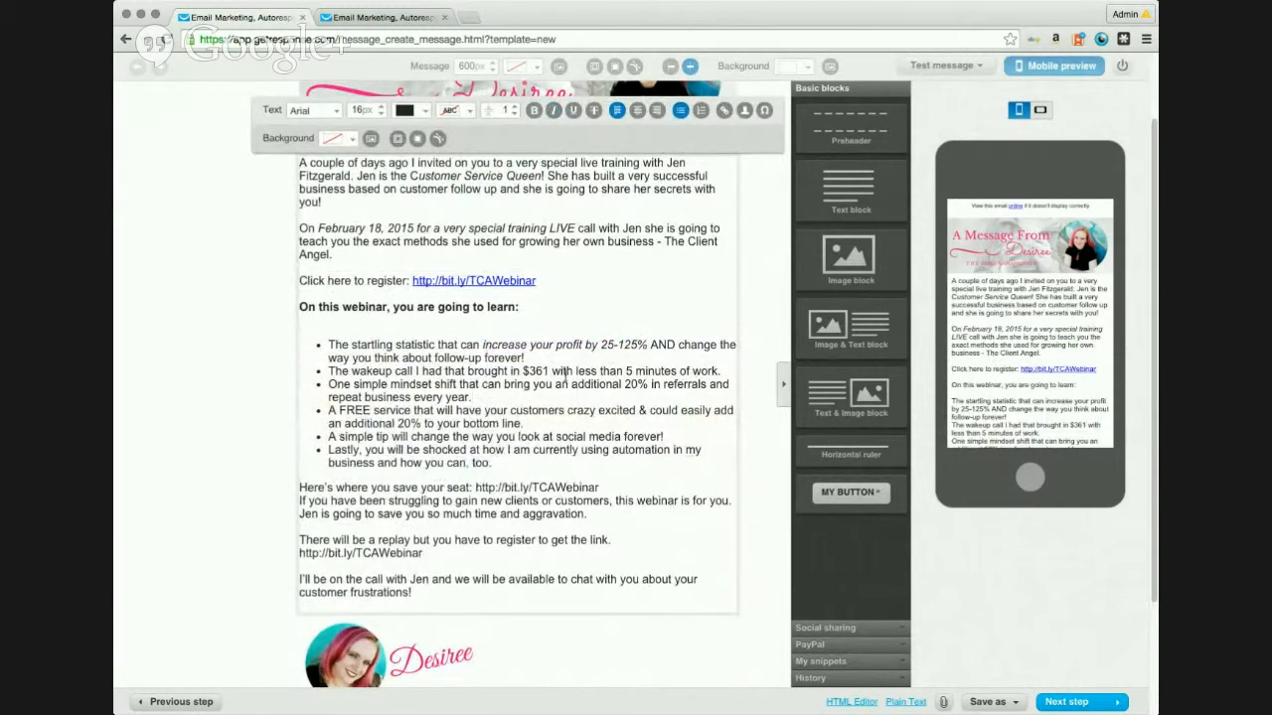
drag(576, 371, 718, 371)
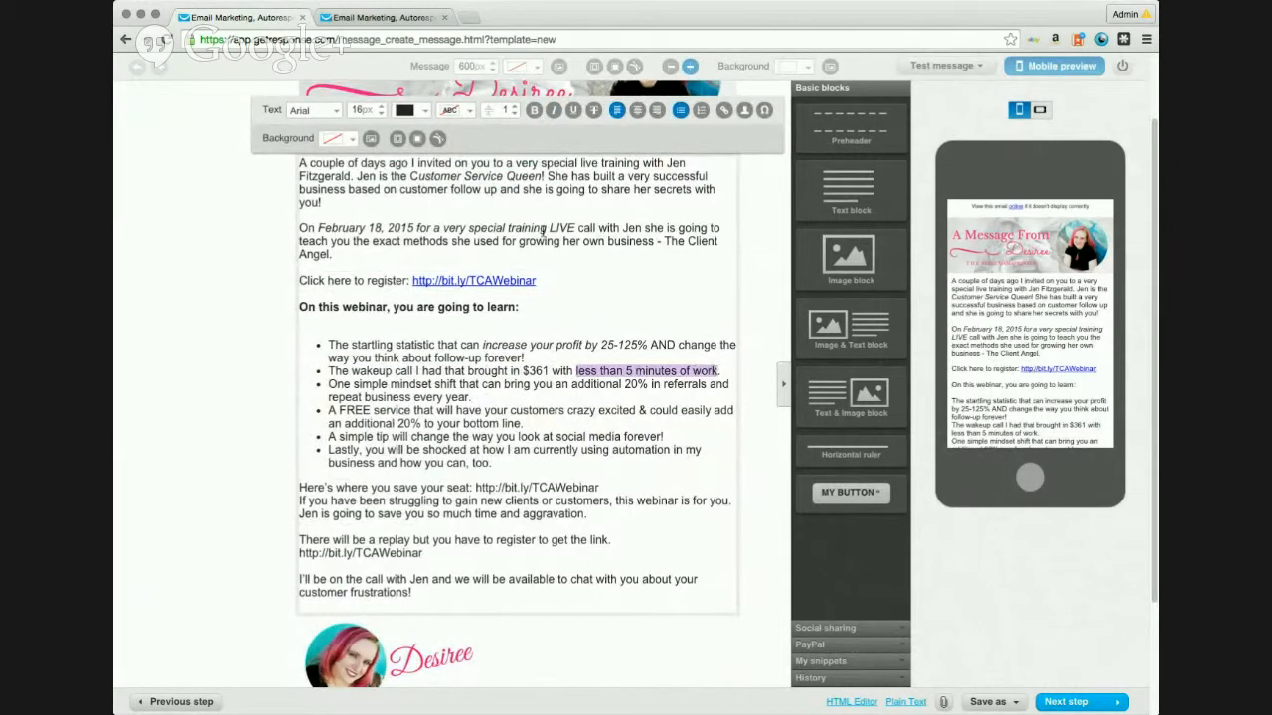
click(553, 110)
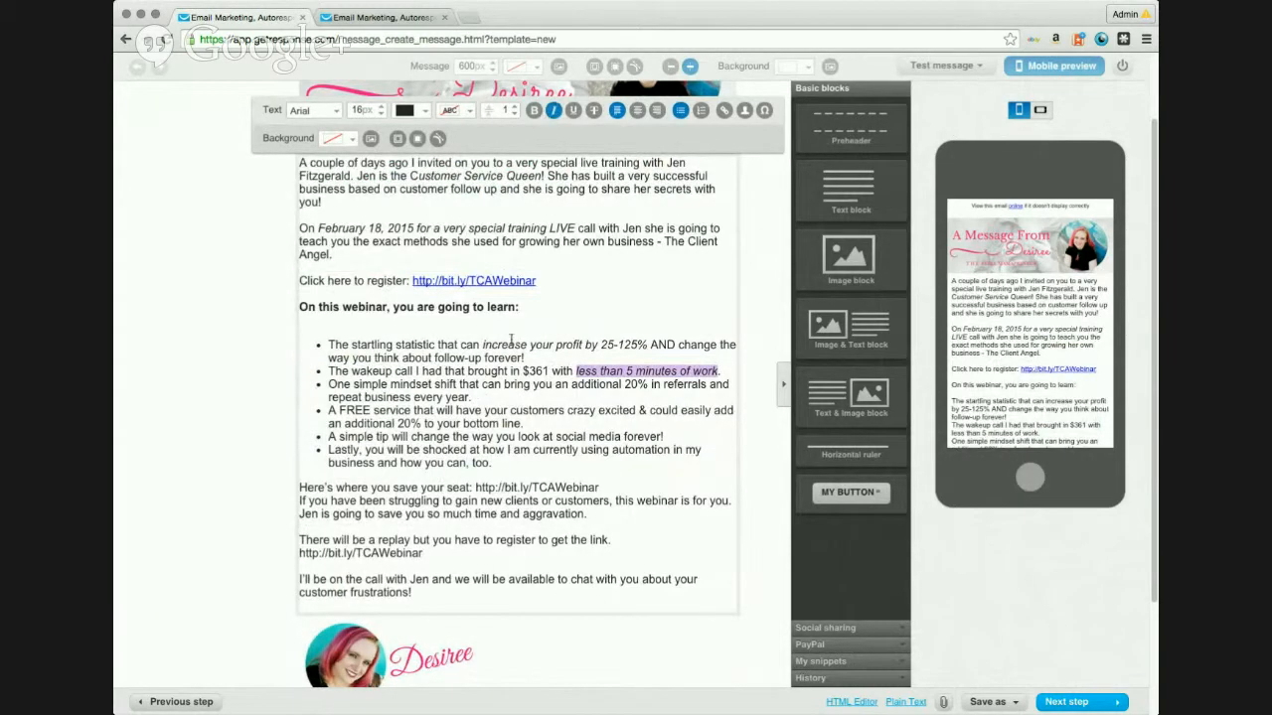
click(484, 393)
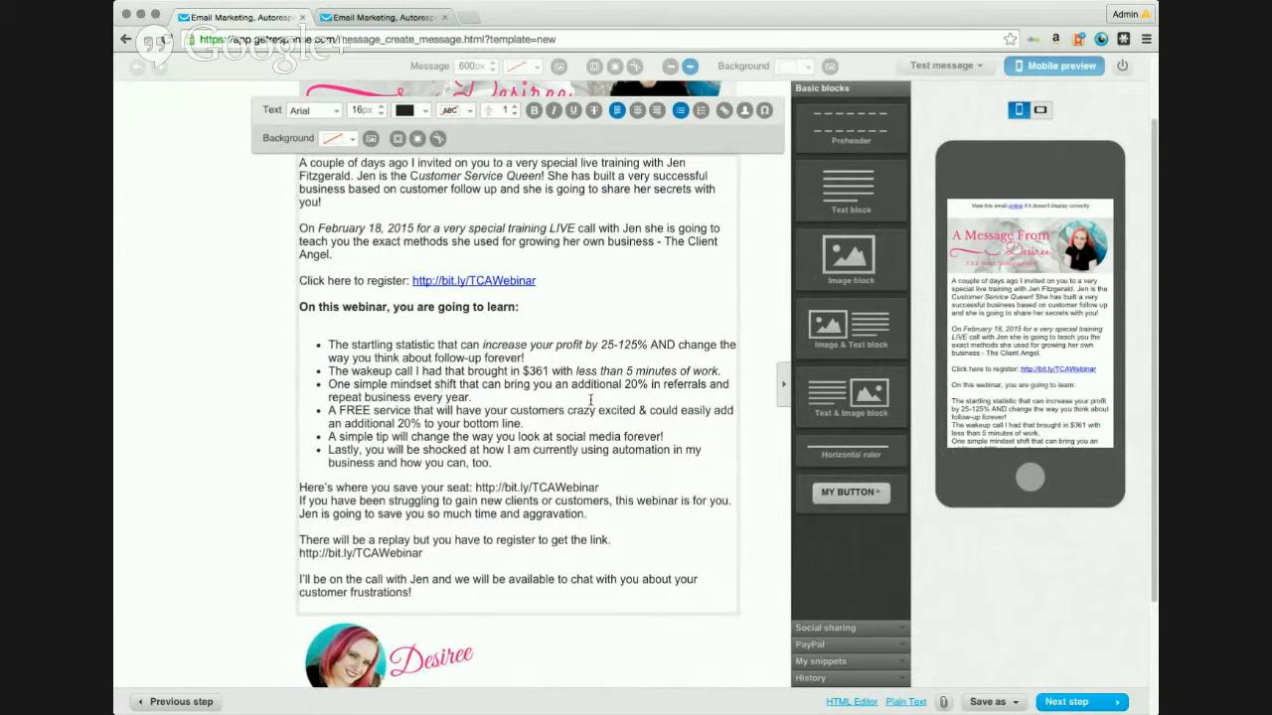
drag(353, 385, 459, 384)
click(553, 111)
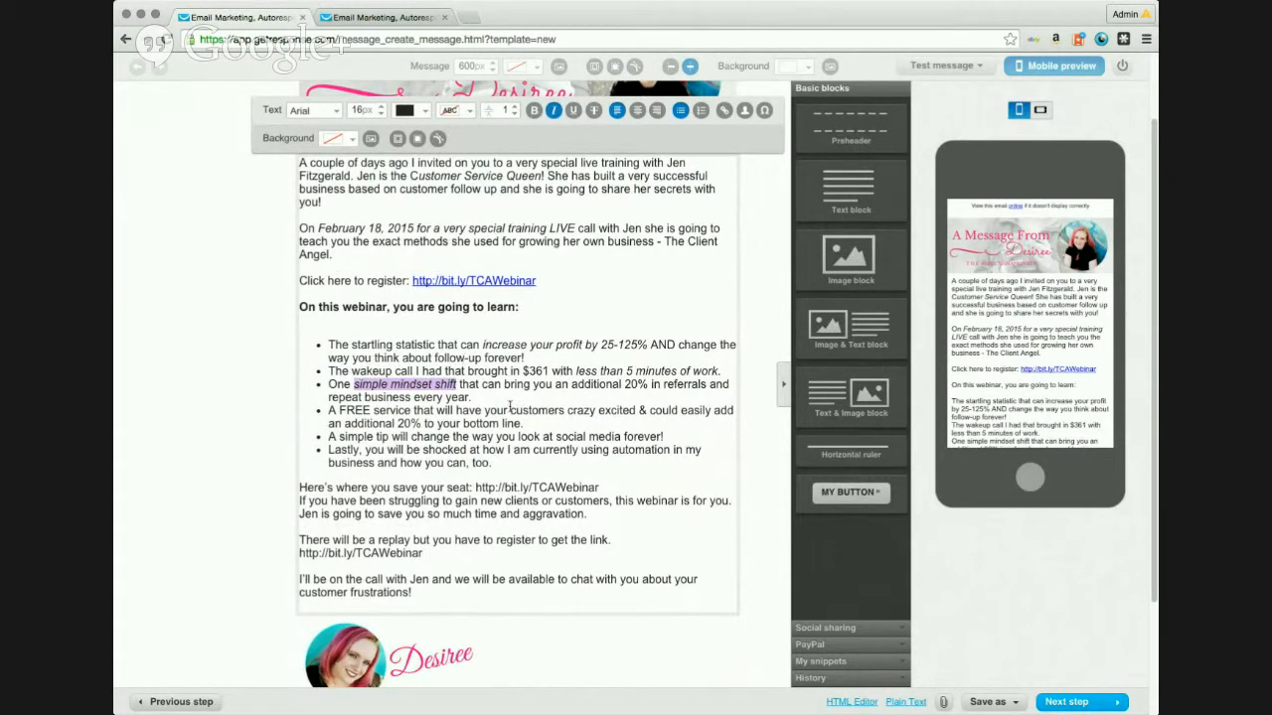
click(510, 407)
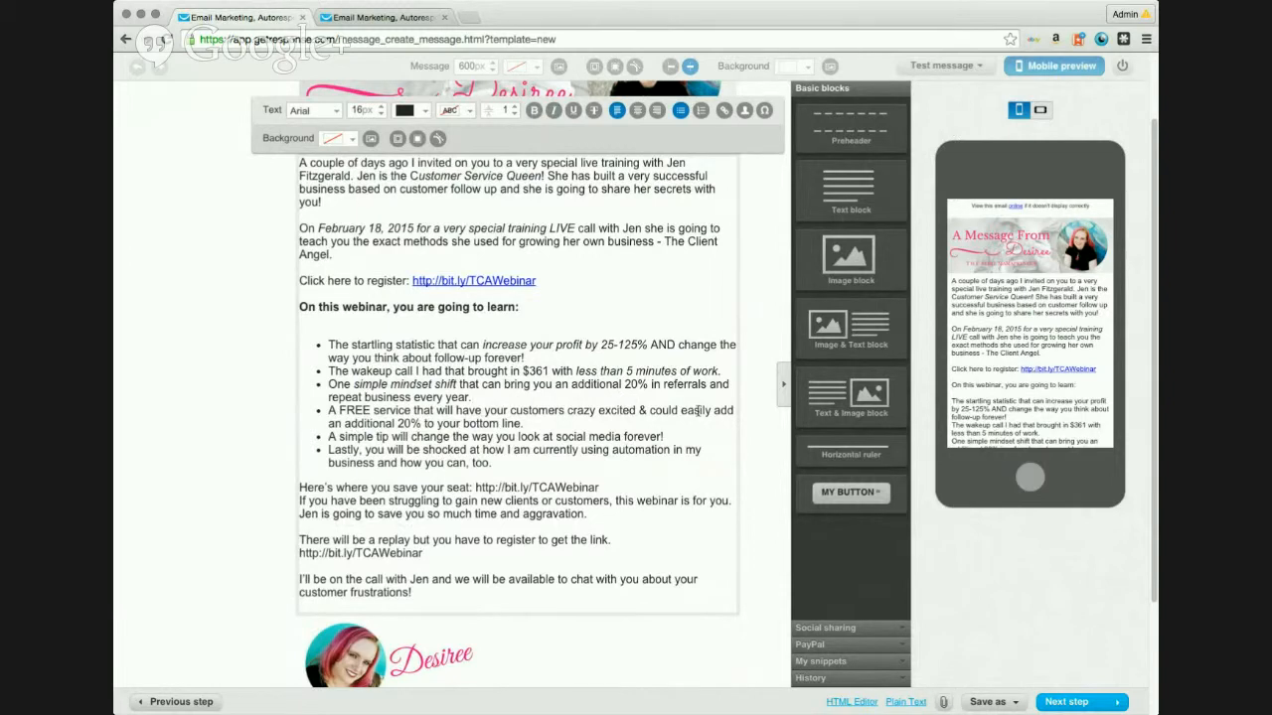
drag(681, 410, 422, 424)
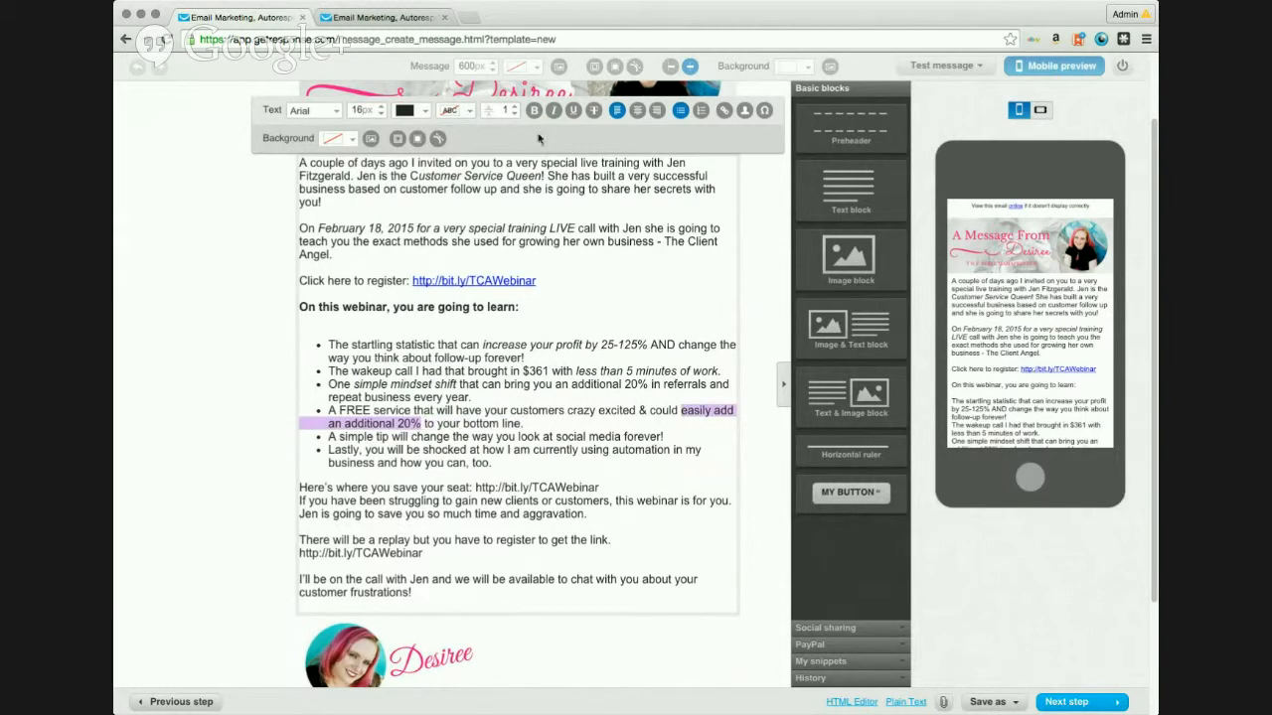
click(554, 111)
click(563, 421)
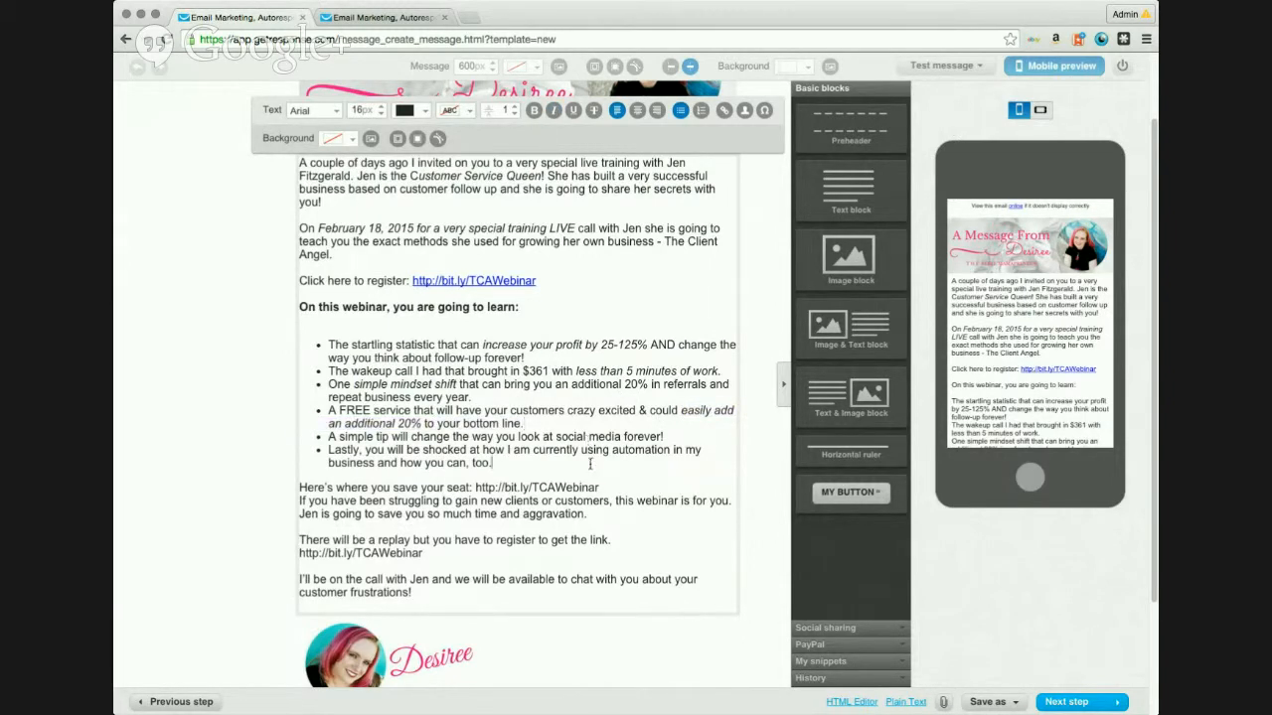
scroll(595, 464, down, 1)
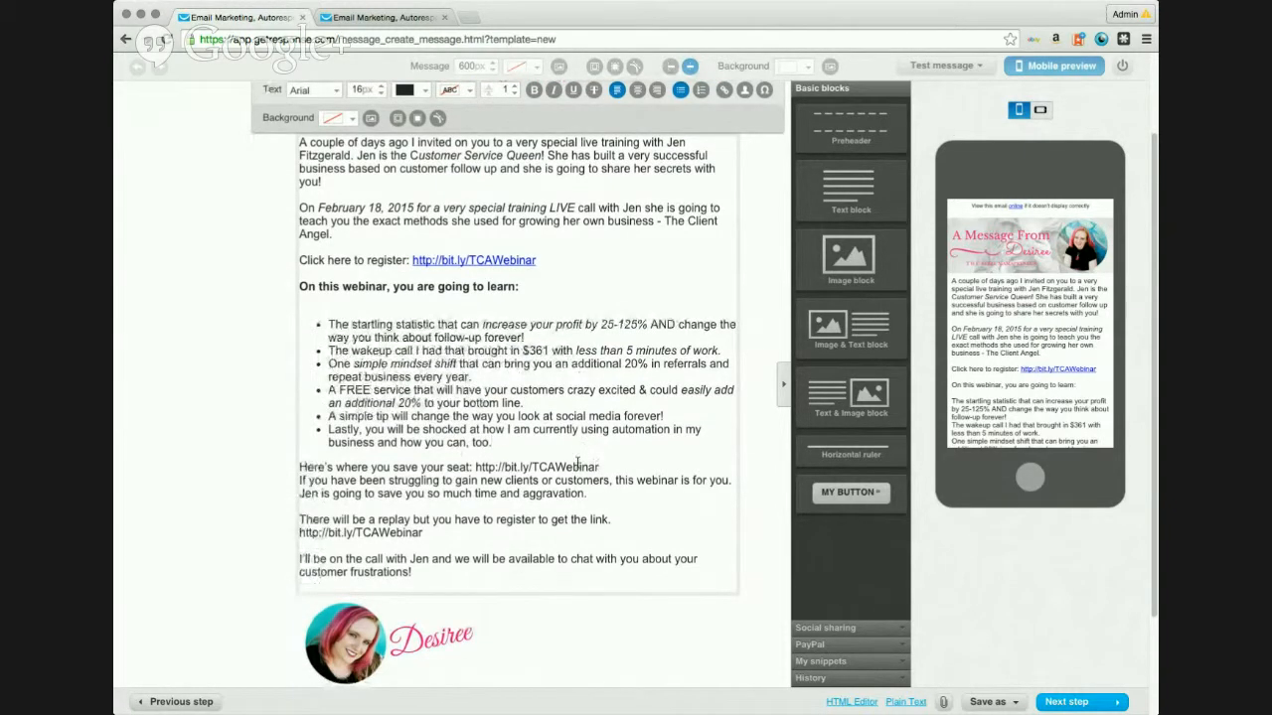
Step: Link the save-your-seat bit.ly/TCAWebinar address, titled TCA Webinar Reg
drag(599, 466, 477, 467)
key(super+c)
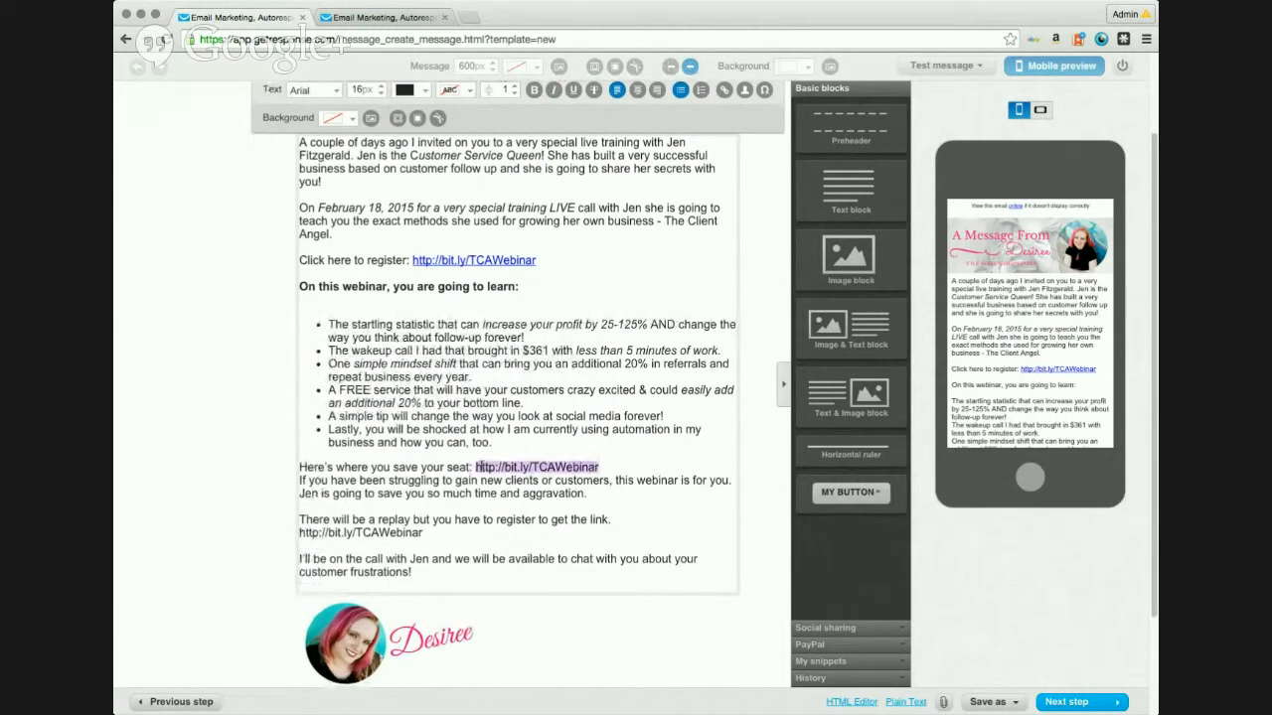
click(725, 89)
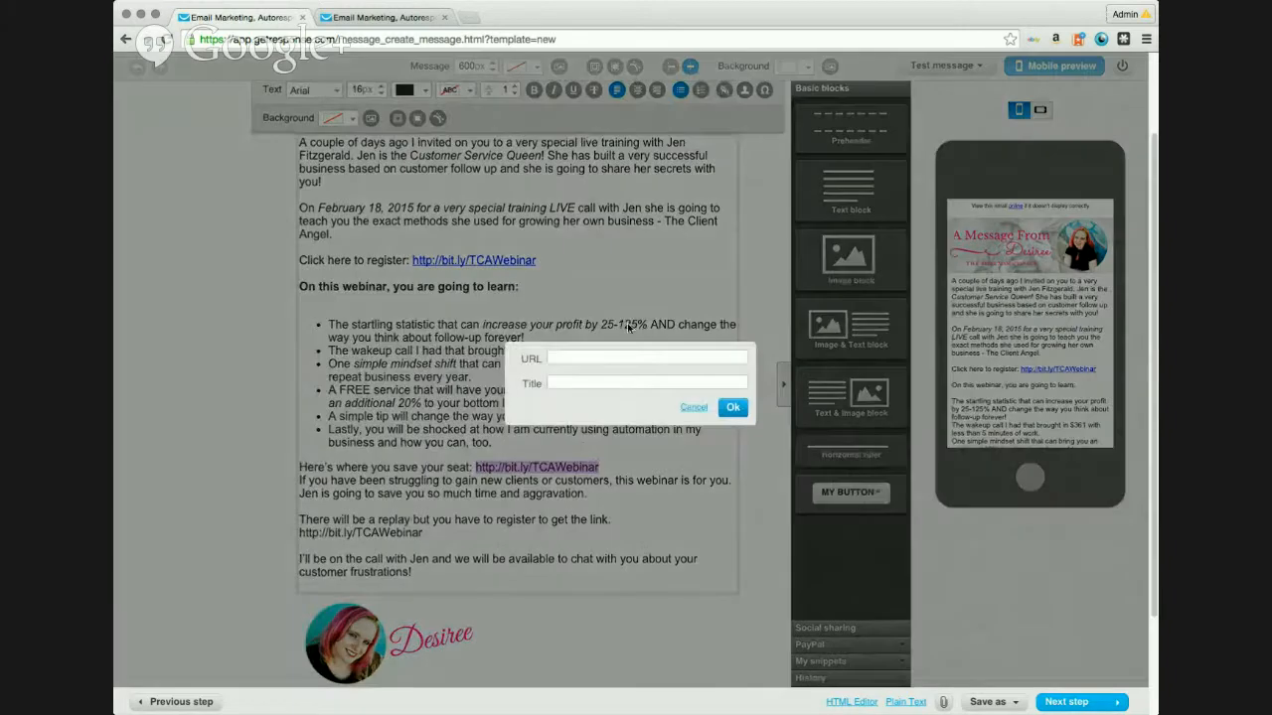
click(619, 356)
key(super+v)
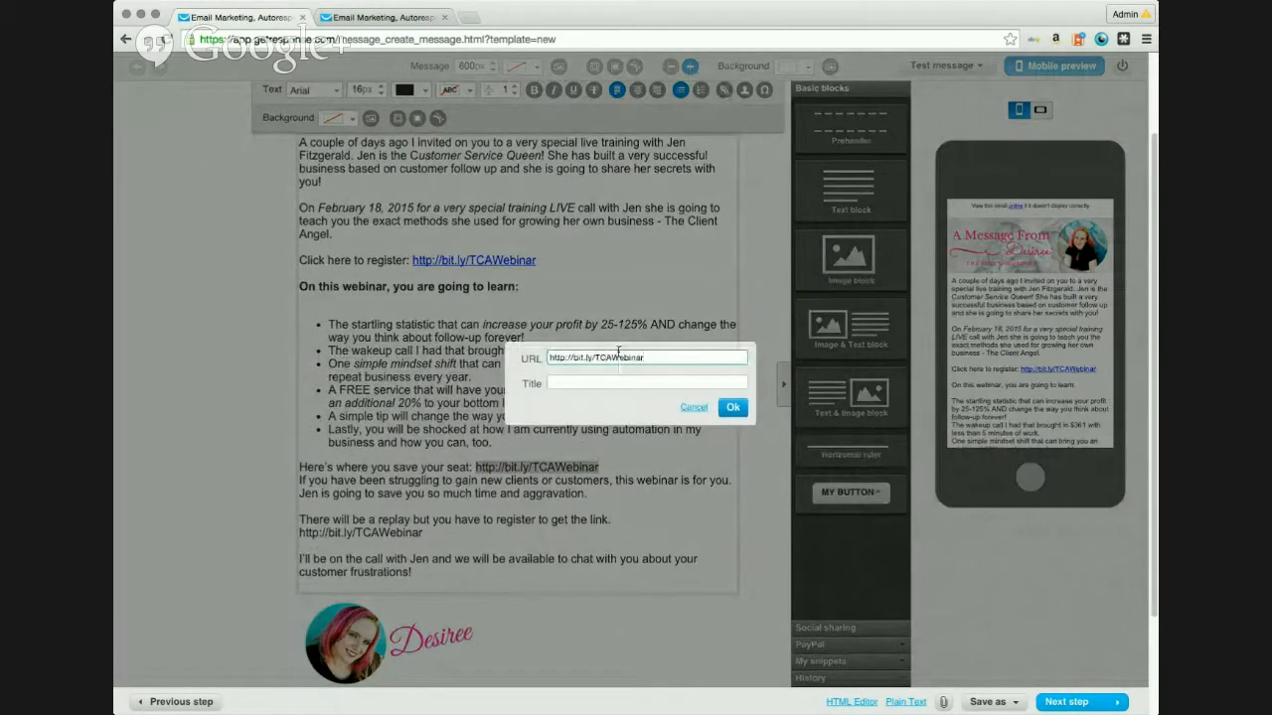
click(643, 378)
text(TCA W)
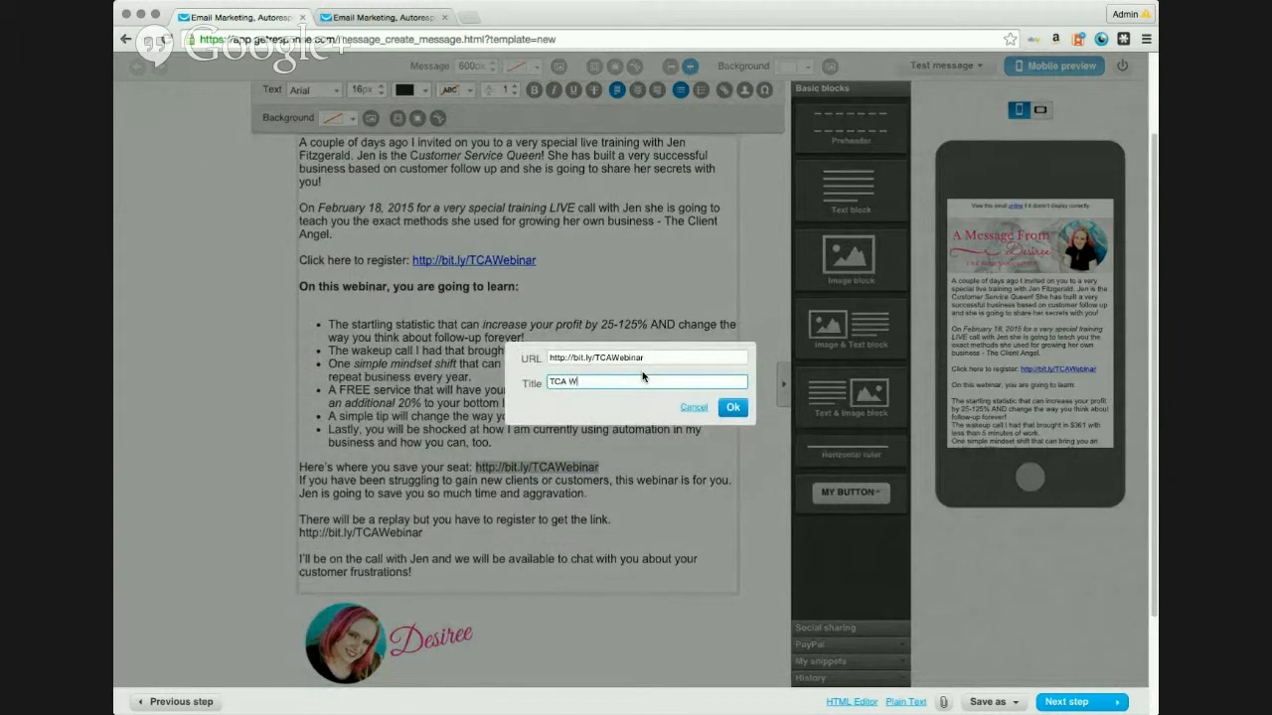
text(ebinar REg)
key(BackSpace)
key(BackSpace)
key(BackSpace)
text(RReg)
click(732, 407)
click(639, 460)
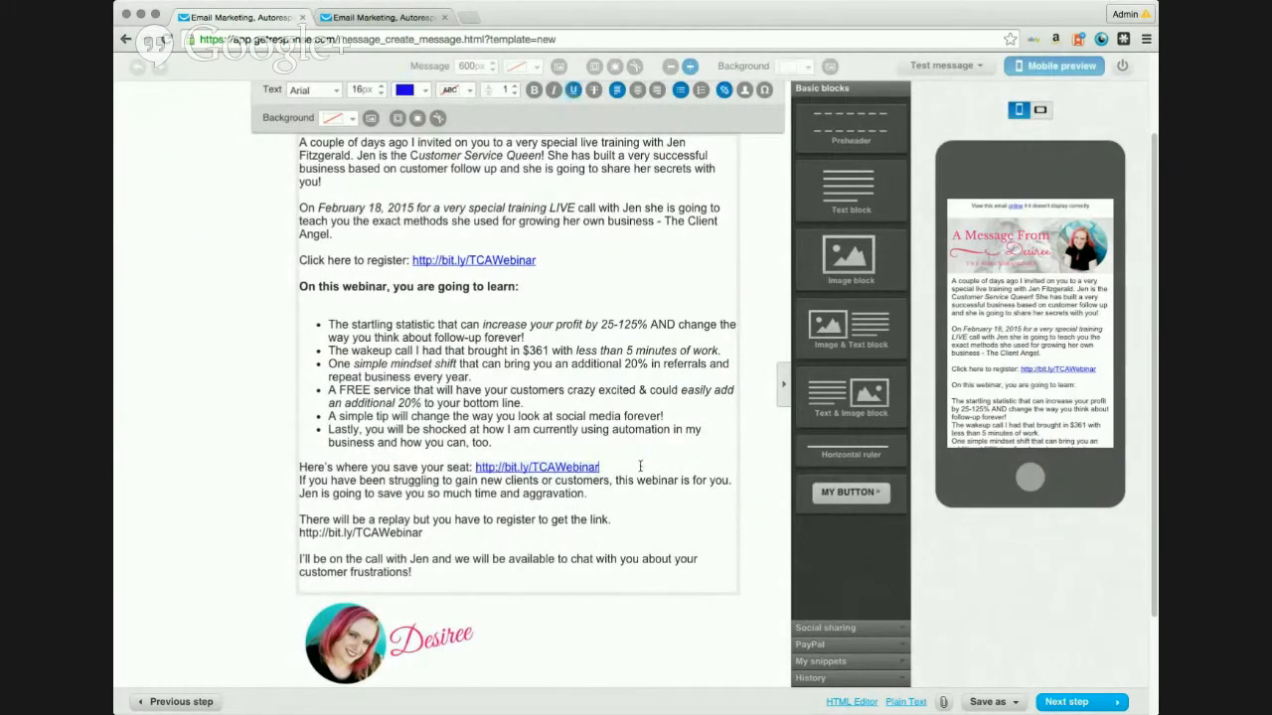
key(Return)
Step: Recheck the seat link's settings and close them unchanged
mouse_move(424, 546)
mouse_down()
mouse_move(301, 546)
mouse_move(424, 546)
mouse_up()
drag(600, 467, 478, 467)
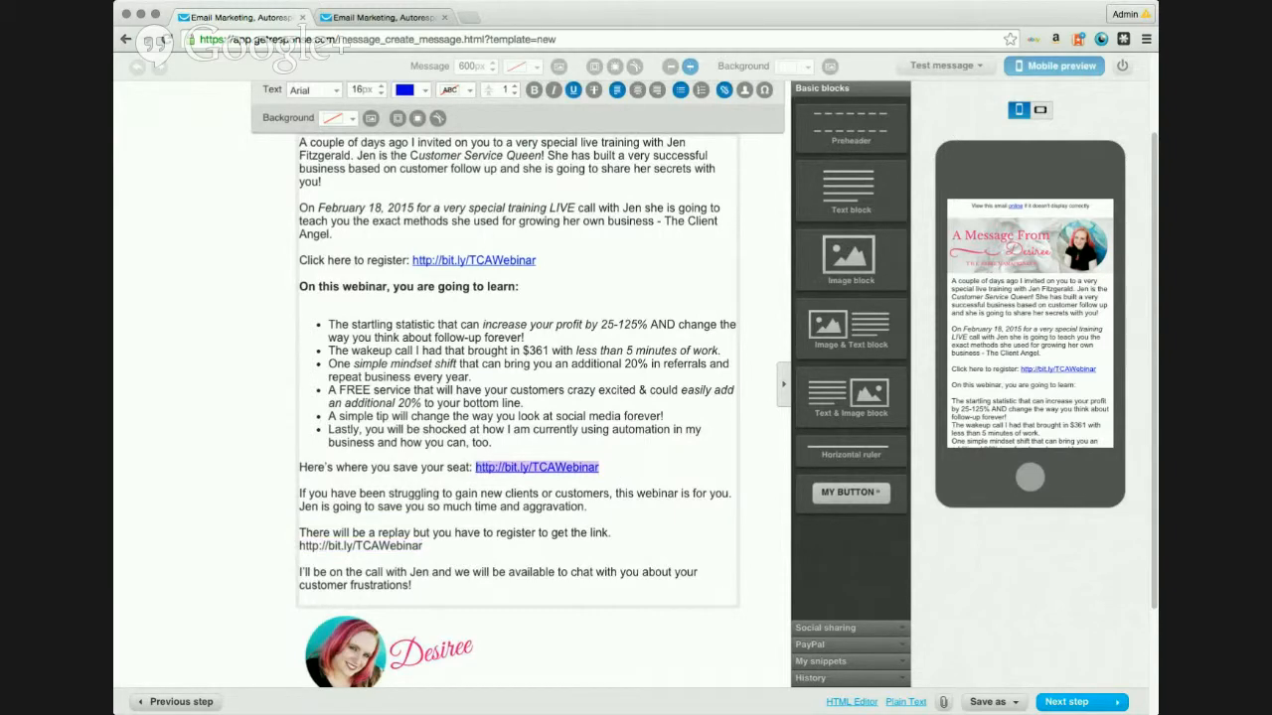
click(723, 89)
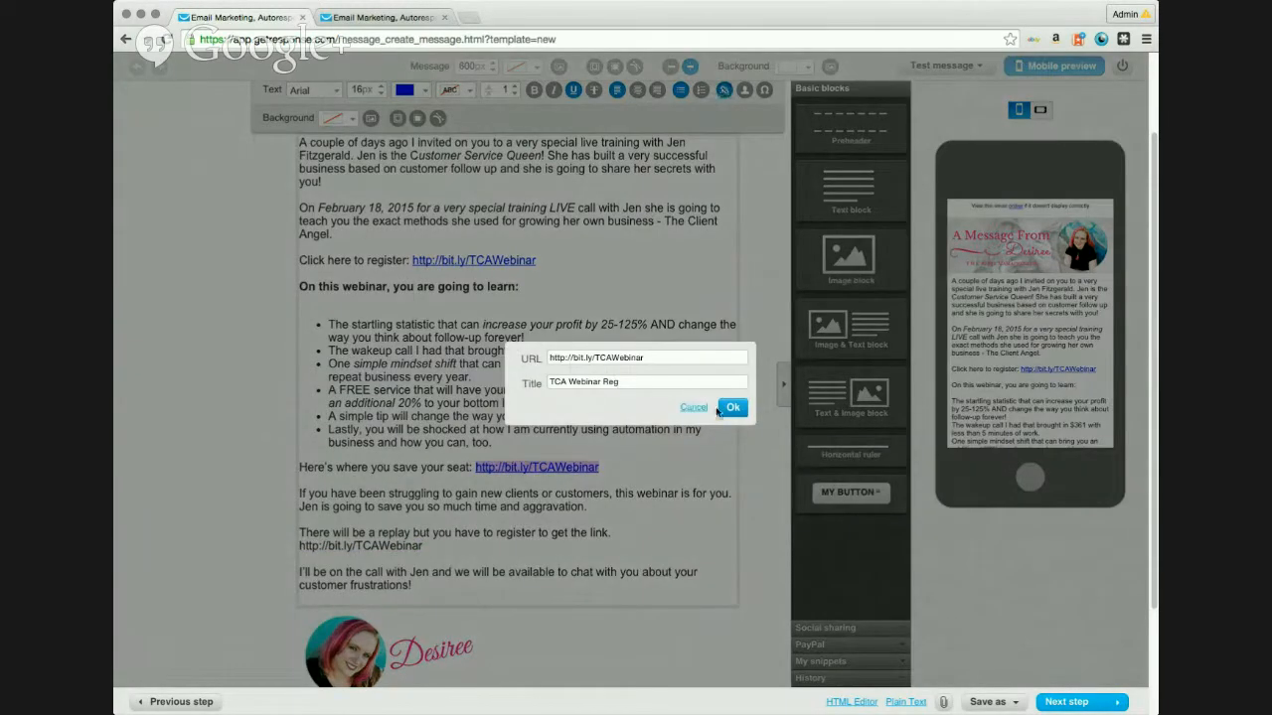
click(696, 408)
Step: Link the replay bit.ly/TCAWebinar address, also titled TCA Webinar Reg
drag(438, 547, 300, 548)
key(super+c)
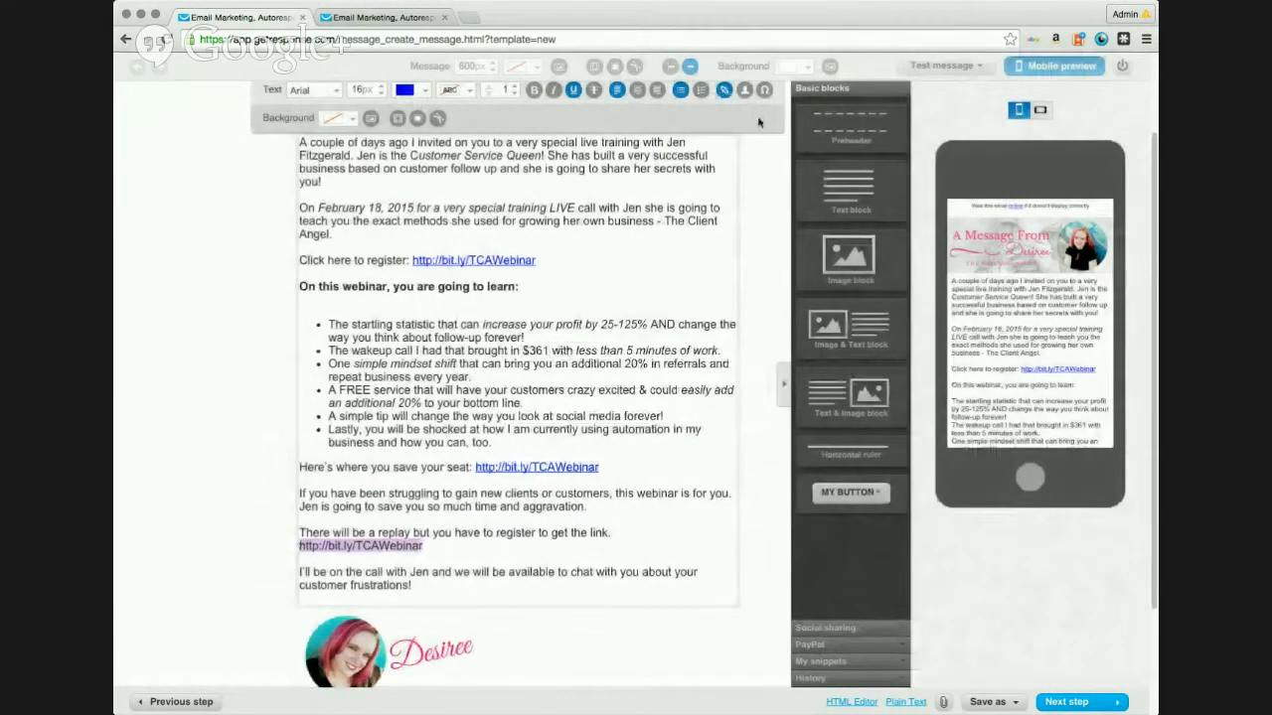
click(723, 89)
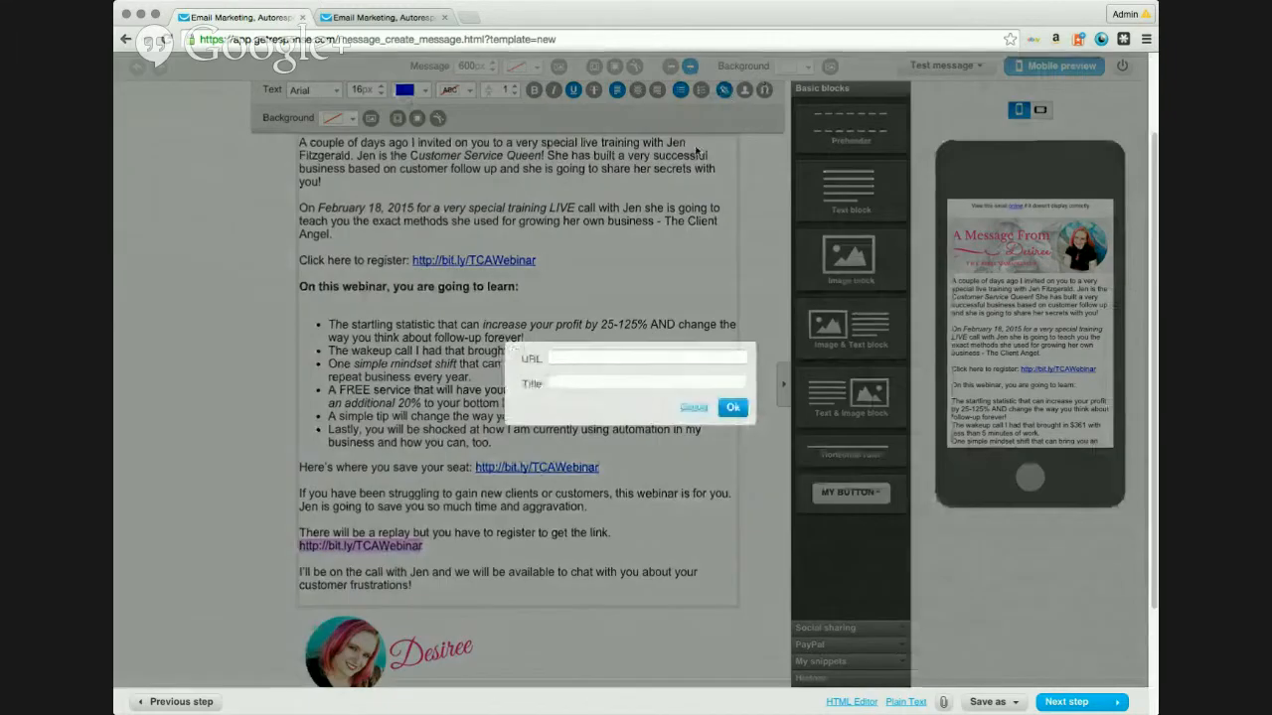
key(super+v)
click(586, 378)
text(TCA Webinar RE)
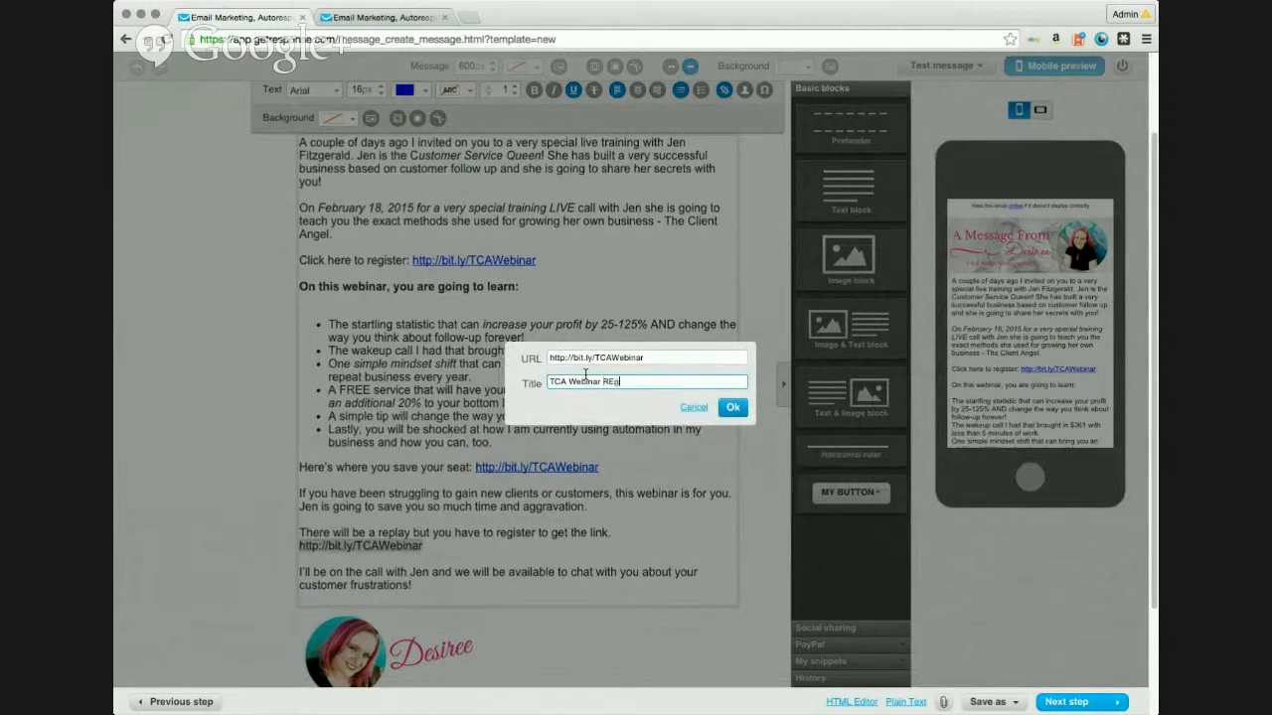
text(g)
key(Return)
click(489, 550)
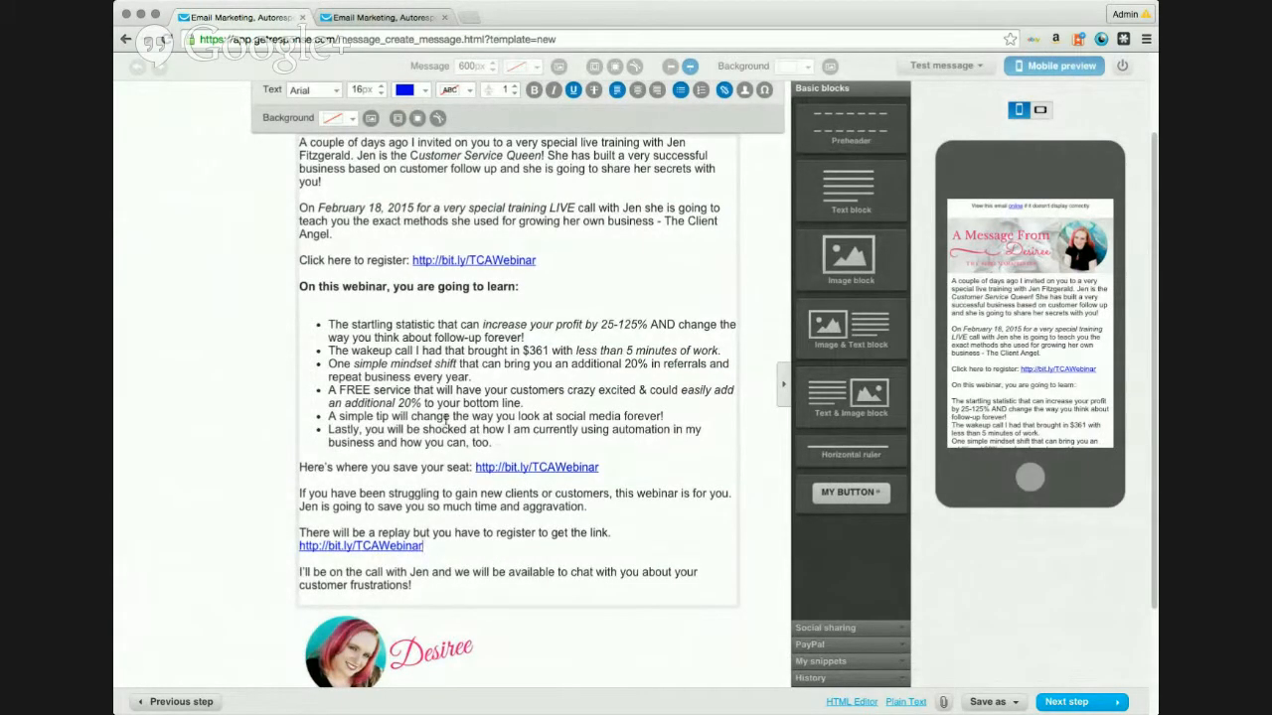
Step: Make 'A FREE service' bold in the bullet list
drag(329, 390, 410, 393)
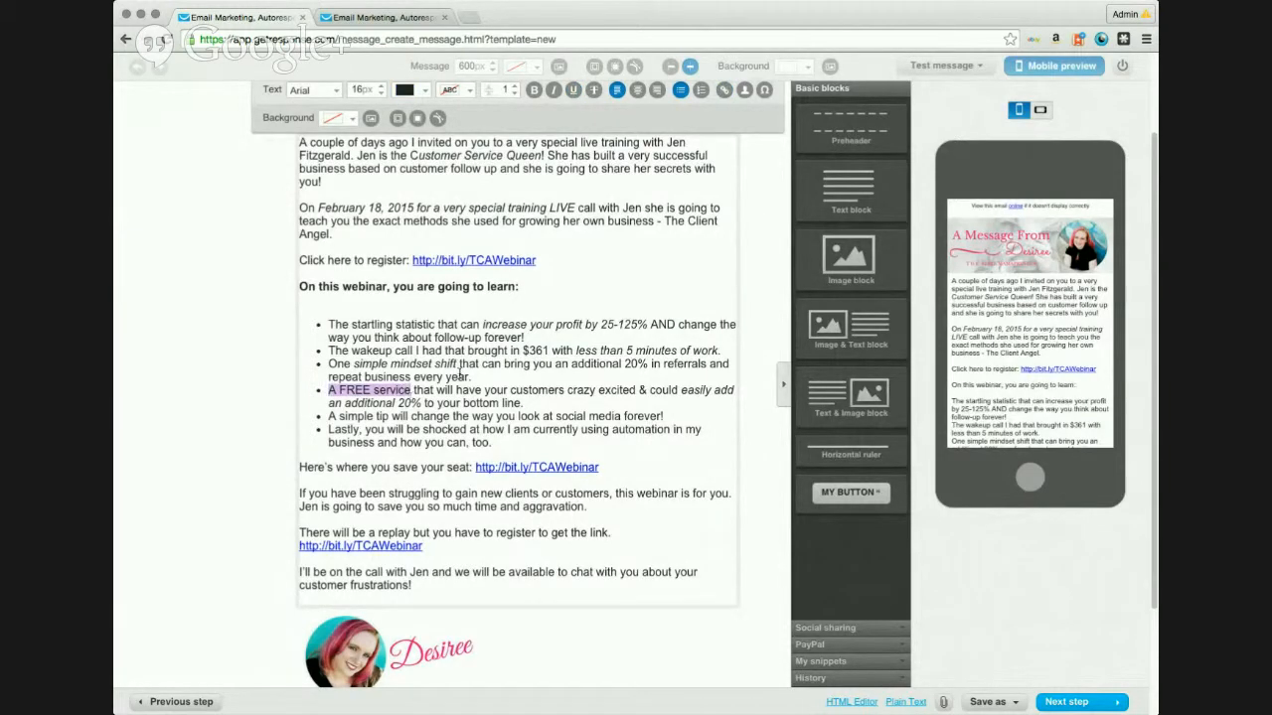
click(533, 89)
click(589, 441)
drag(619, 450, 351, 288)
click(578, 364)
scroll(665, 429, down, 3)
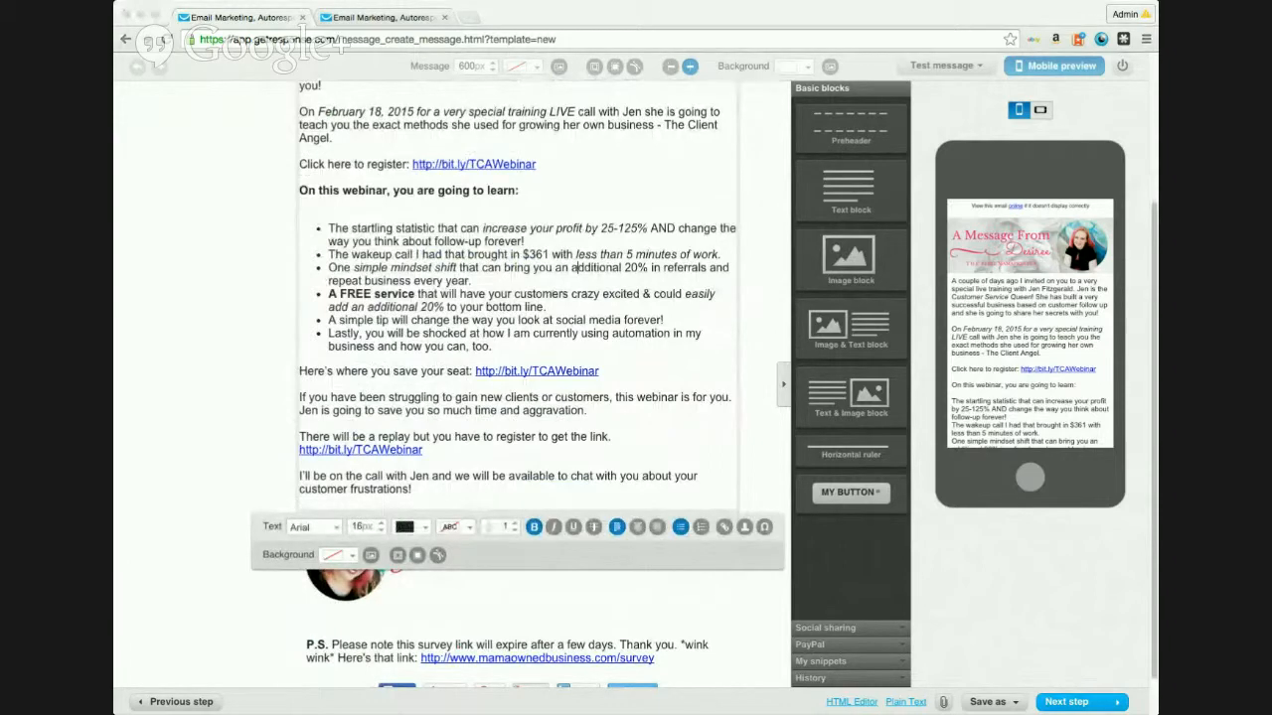
click(674, 648)
scroll(674, 626, down, 1)
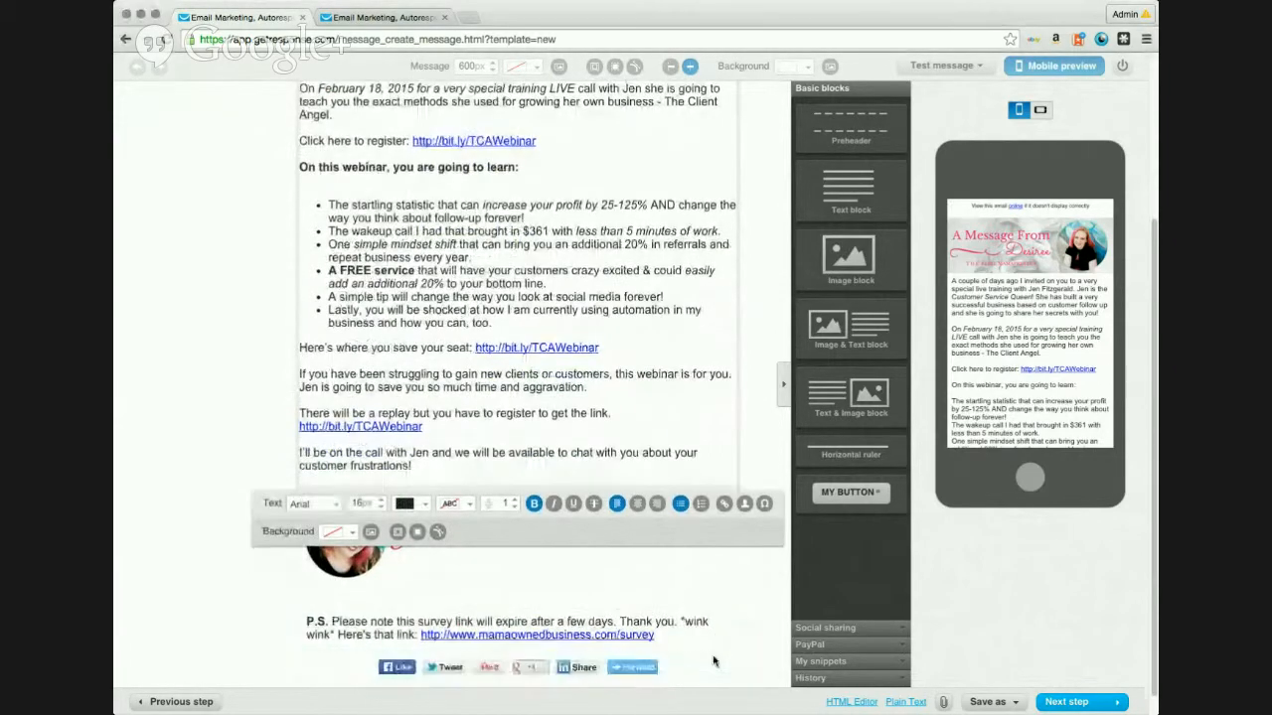
Step: Replace the old P.S. text with the pasted note inviting readers to forward the email
click(676, 634)
drag(678, 636, 302, 622)
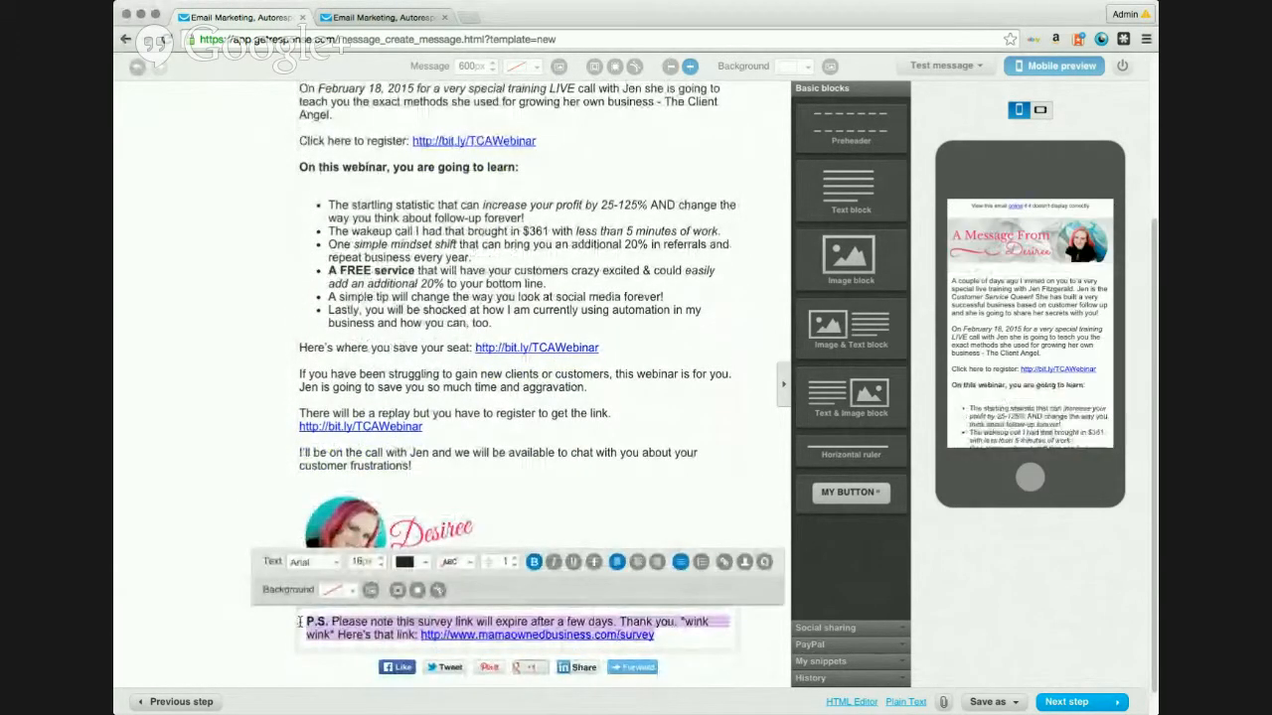
text(P.S. This isn't a custom link so please feel free to forward this on to your friends and team members. http://bit.ly/TCAWebinar)
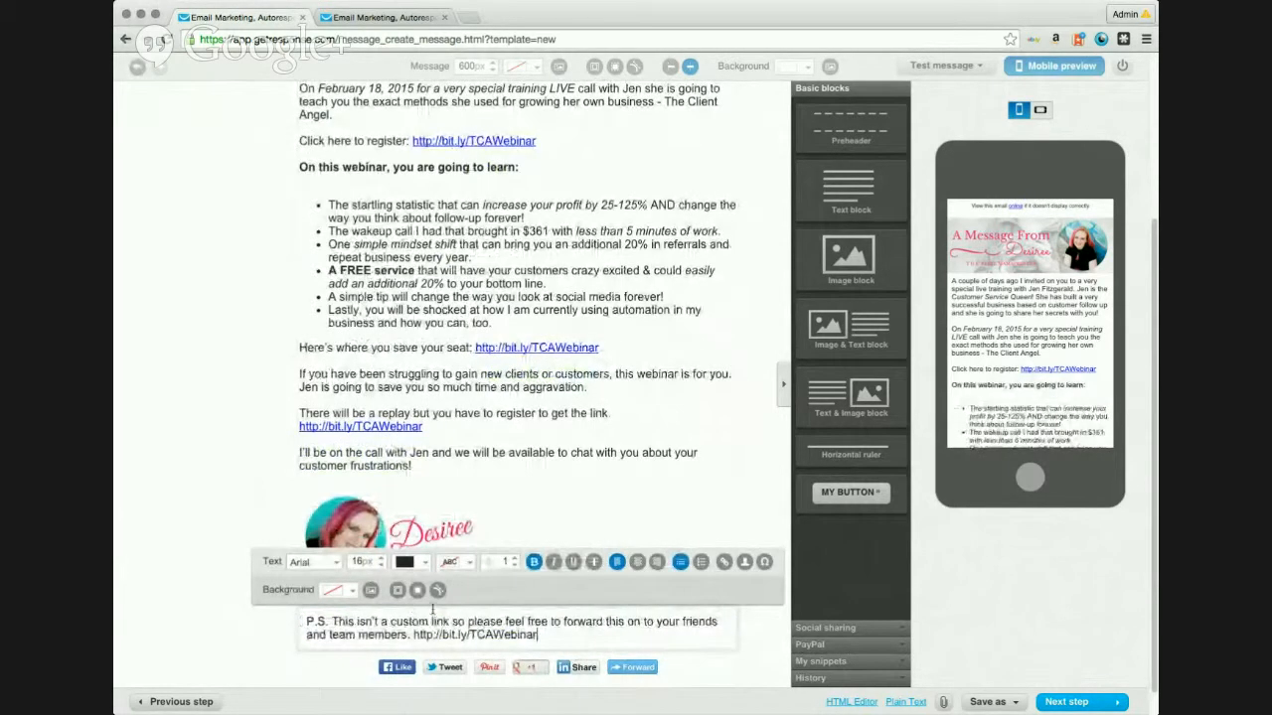
Step: Link the P.S. bit.ly/TCAWebinar address with the title TCA Webinar Reg
mouse_move(412, 634)
mouse_down()
mouse_move(537, 634)
mouse_move(413, 640)
mouse_up()
key(super+c)
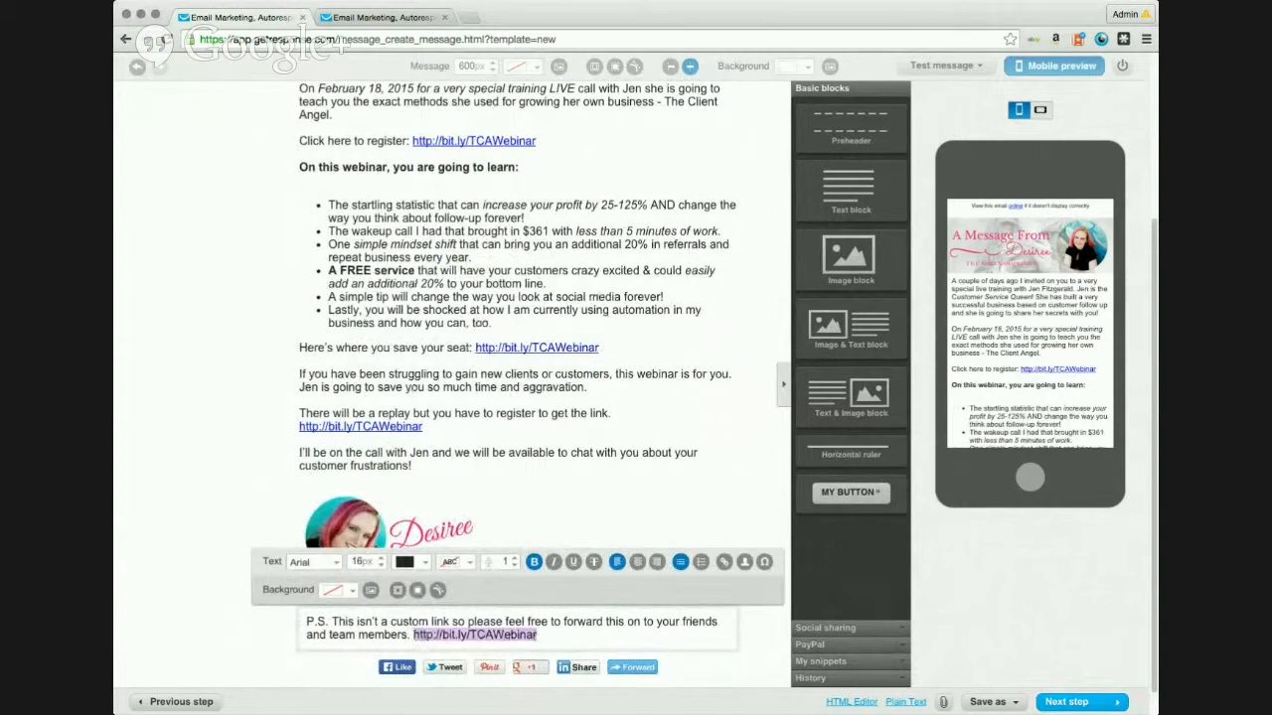
click(725, 564)
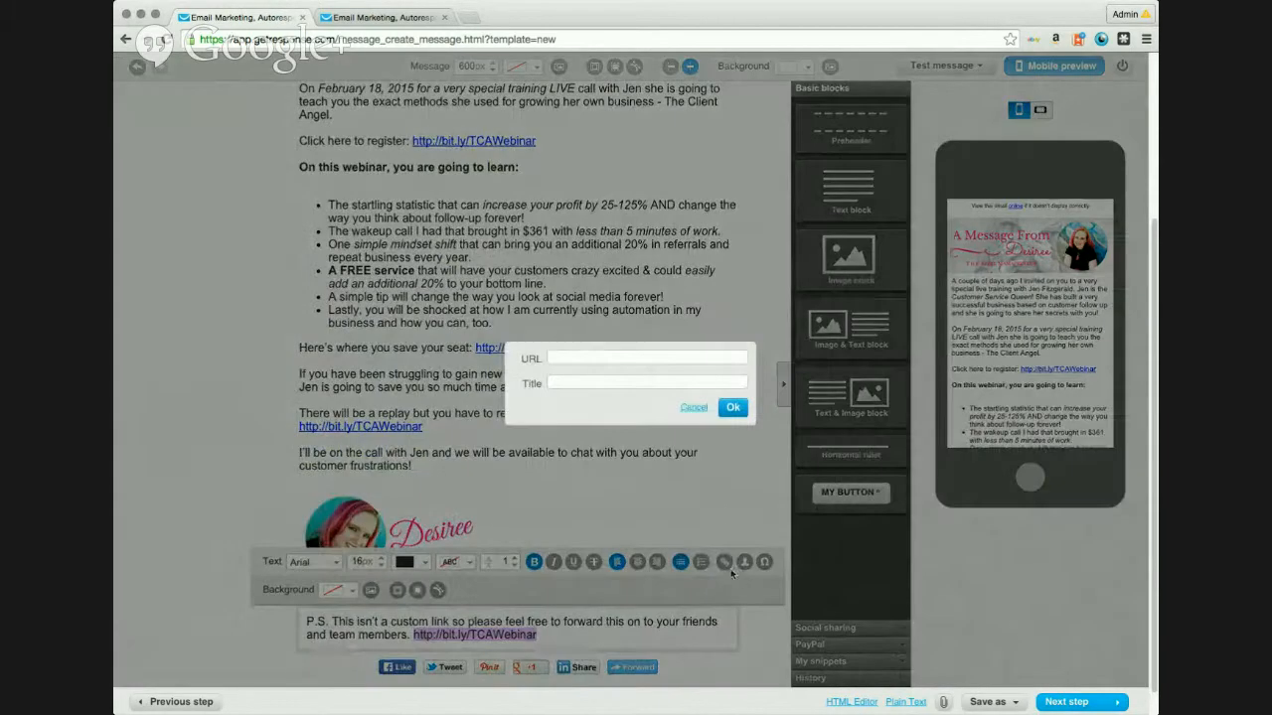
click(618, 359)
key(super+v)
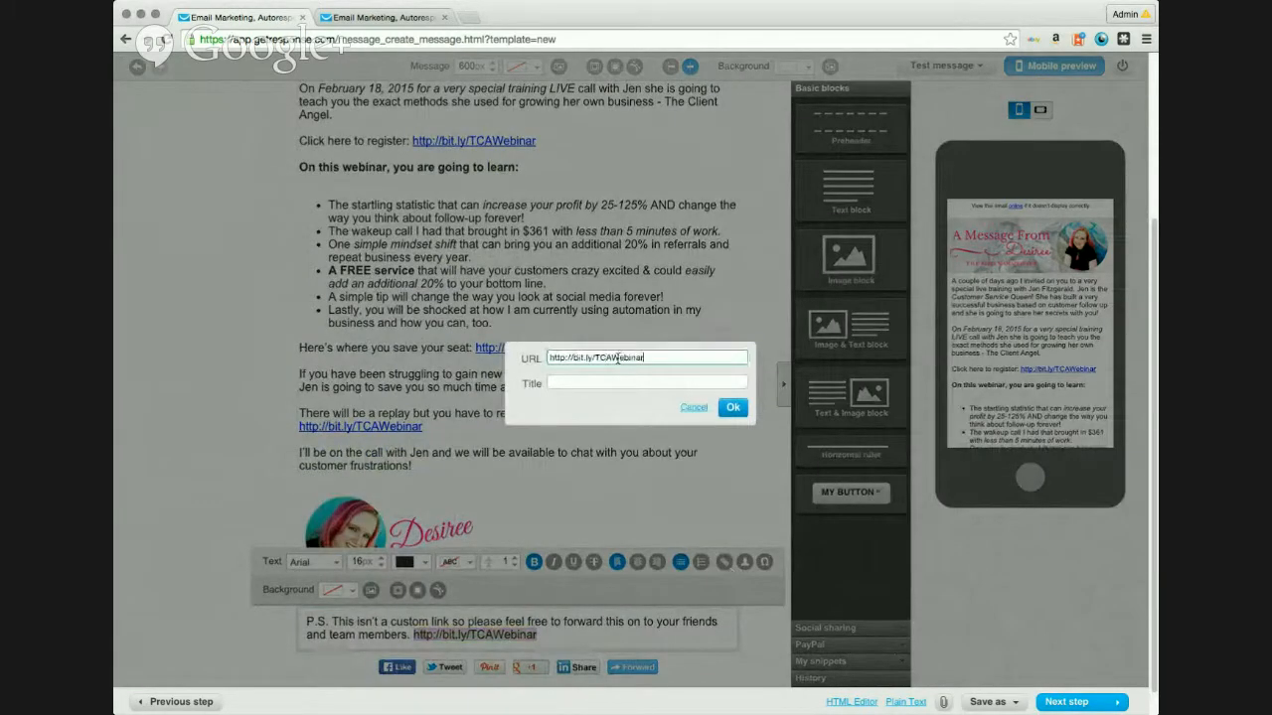
click(613, 383)
text(TCA)
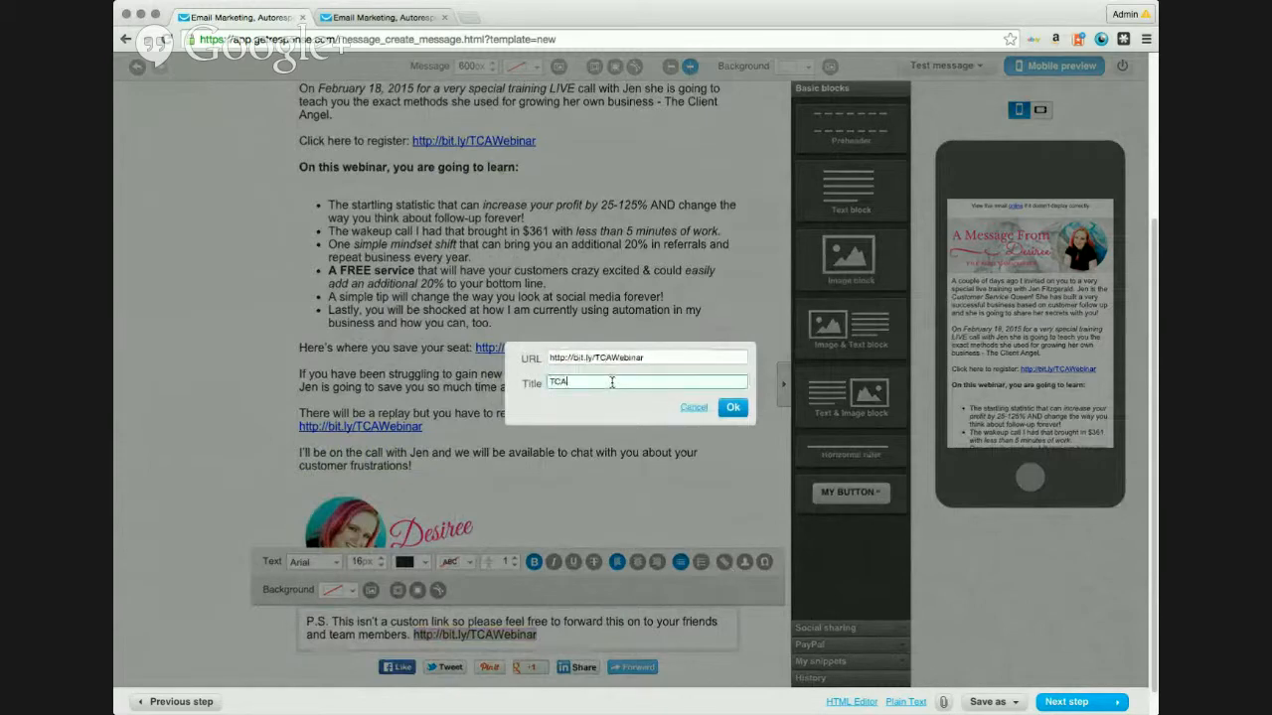
text( Webinar Reg)
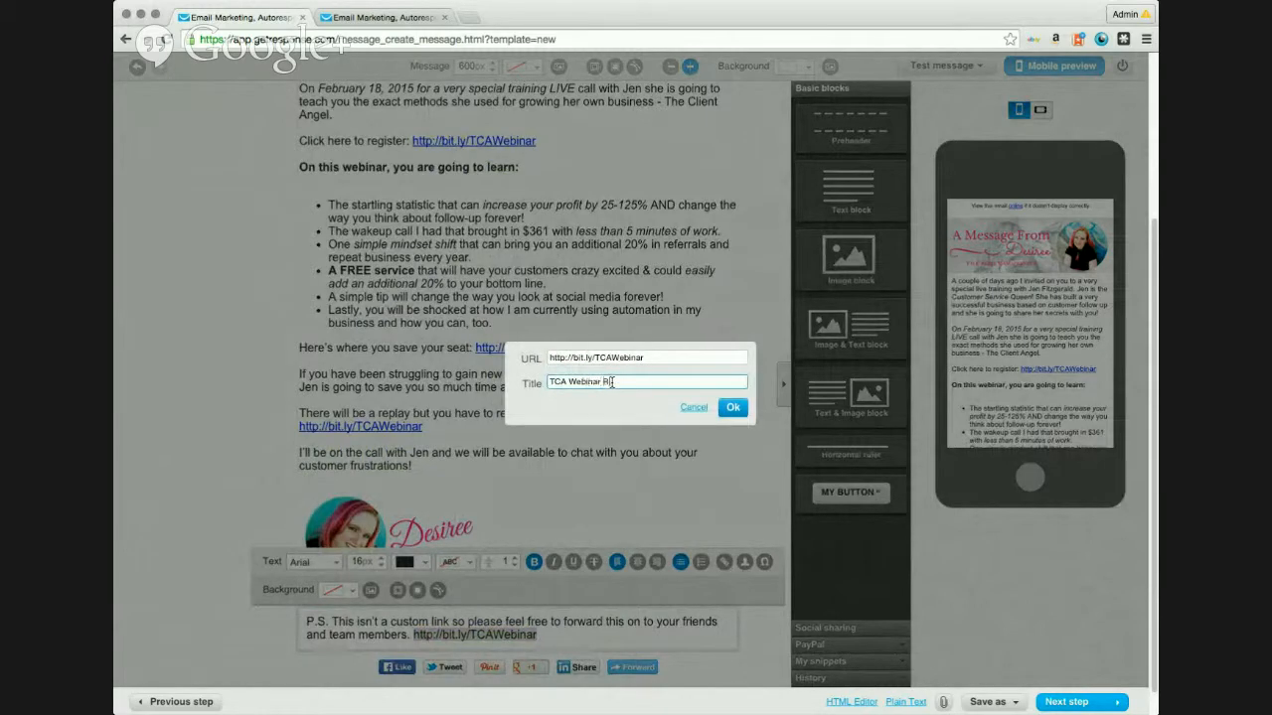
click(734, 407)
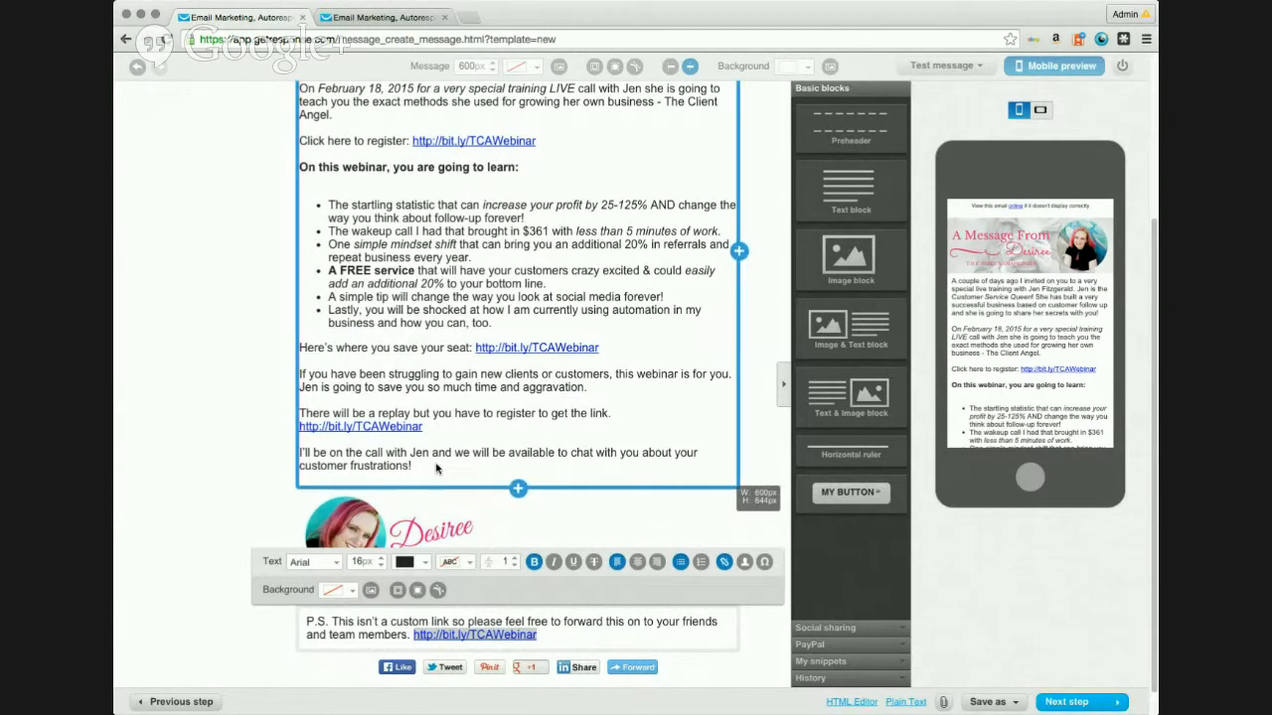
Step: Flip the phone preview to landscape and back to portrait
scroll(437, 469, up, 3)
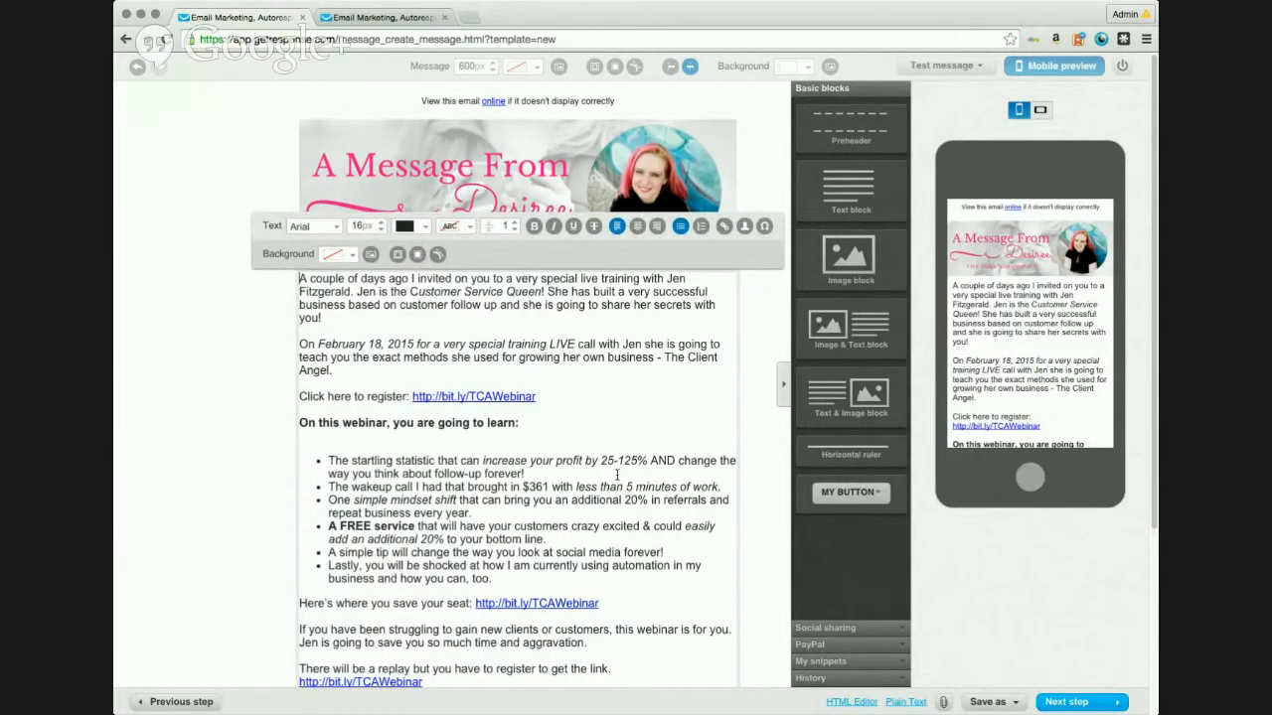
scroll(617, 475, down, 5)
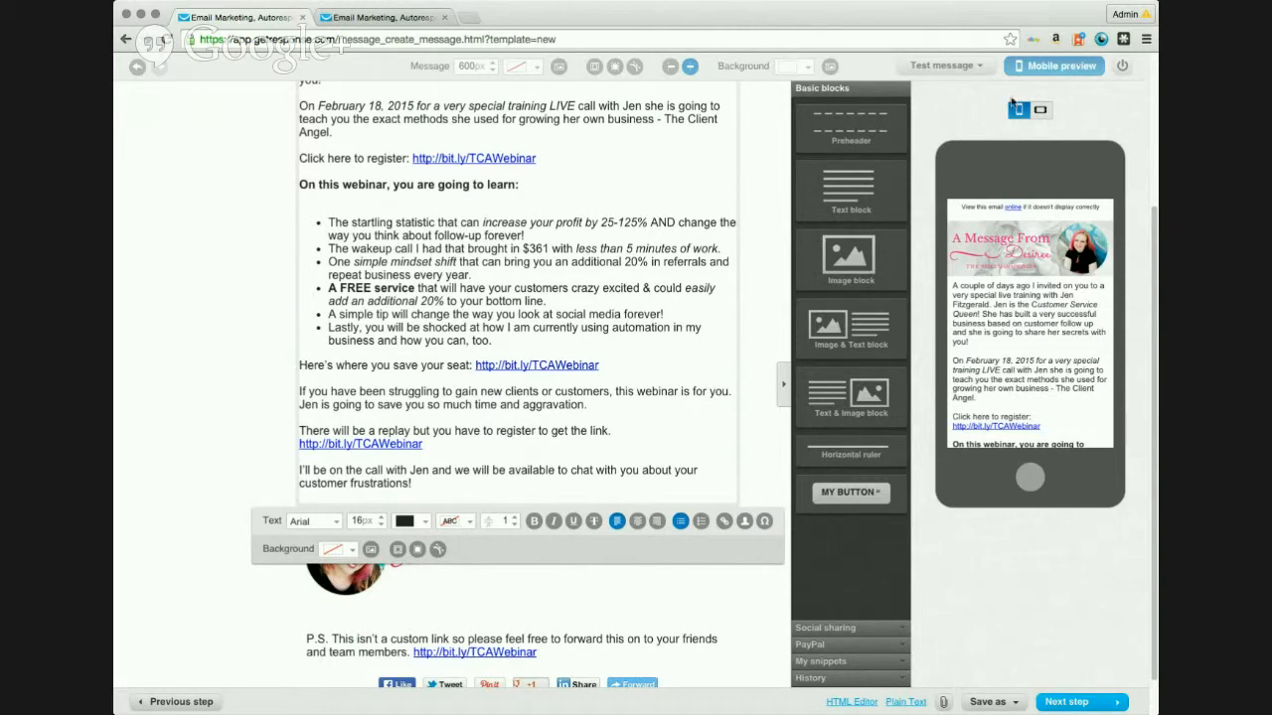
click(1040, 109)
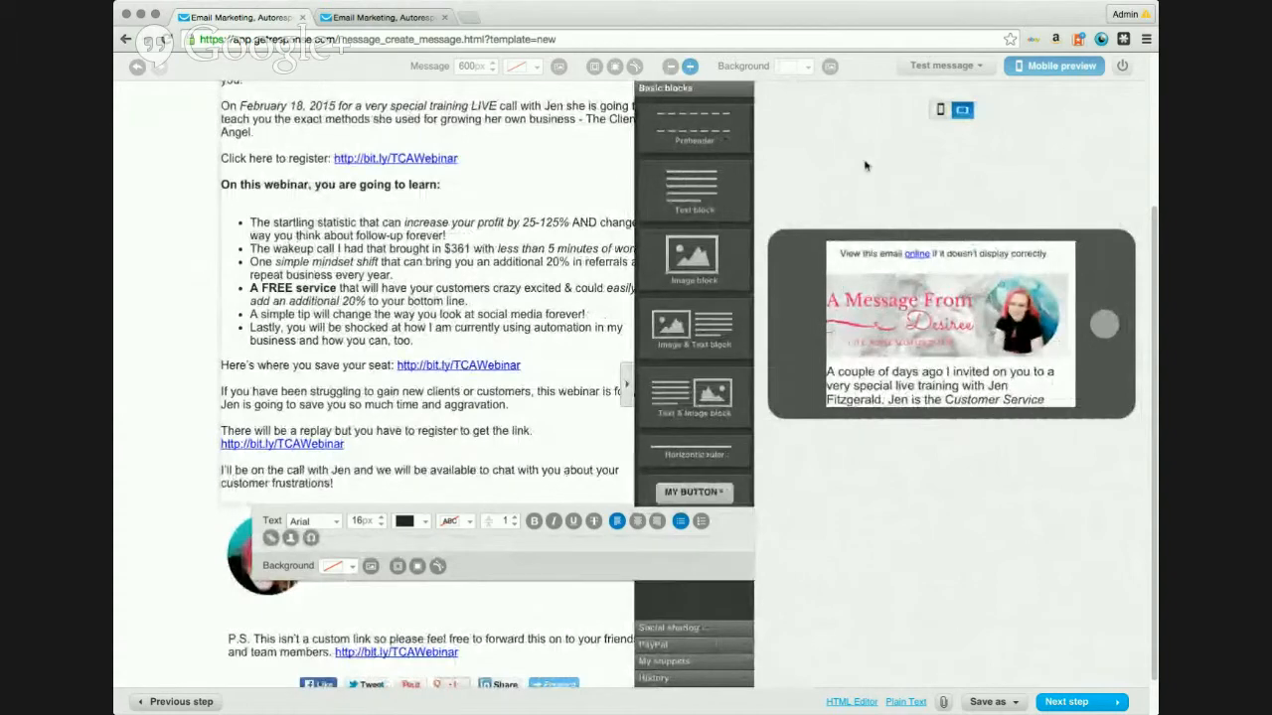
click(941, 111)
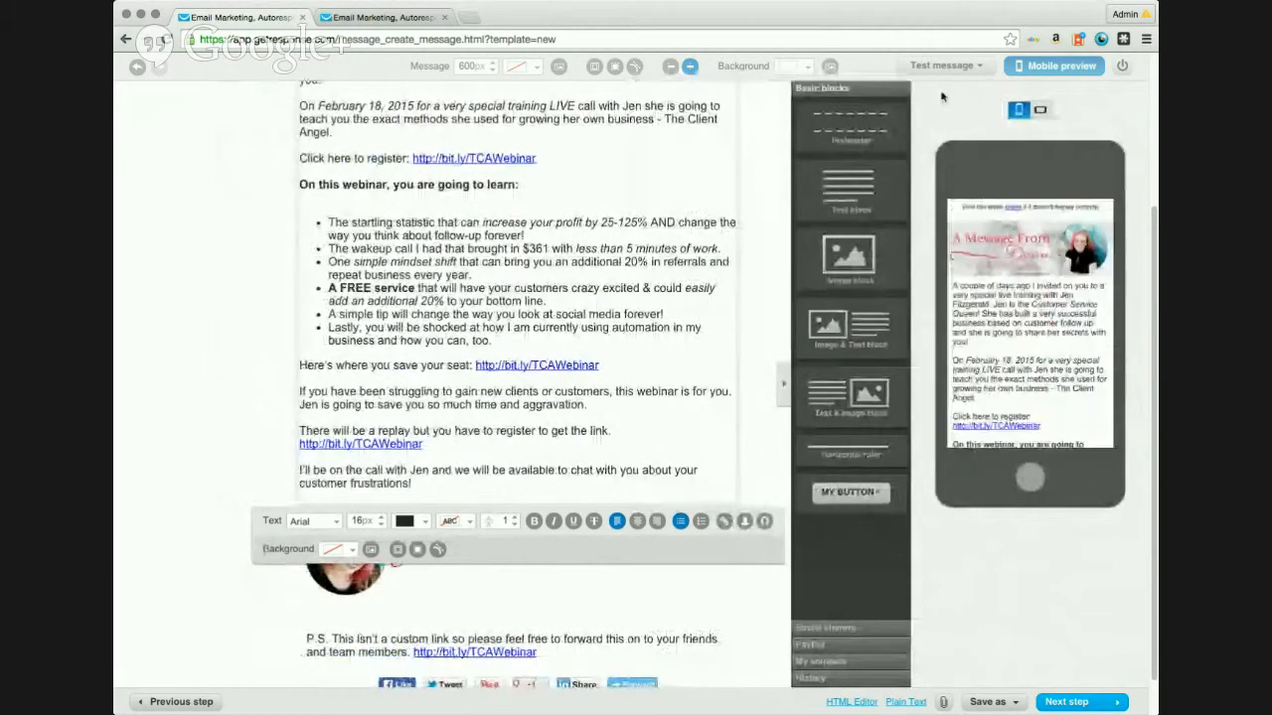
click(959, 68)
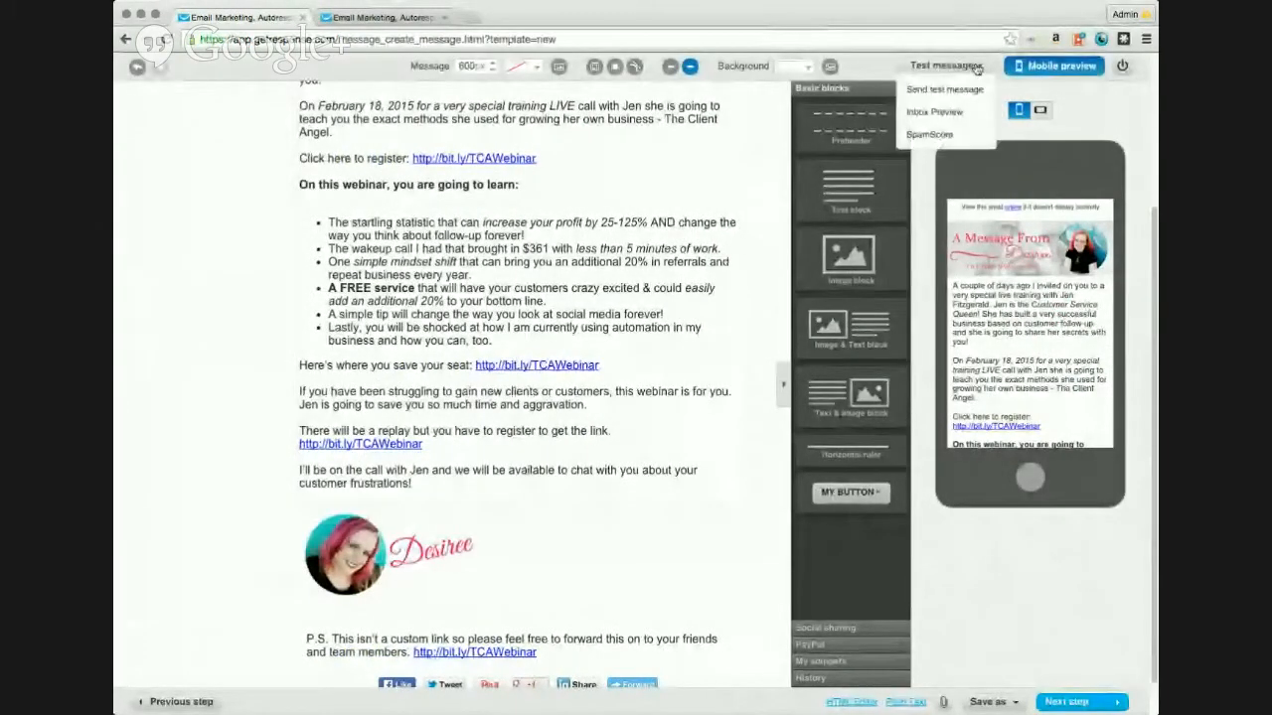
Step: Send a test copy of the newsletter and run a SpamScore check
click(942, 90)
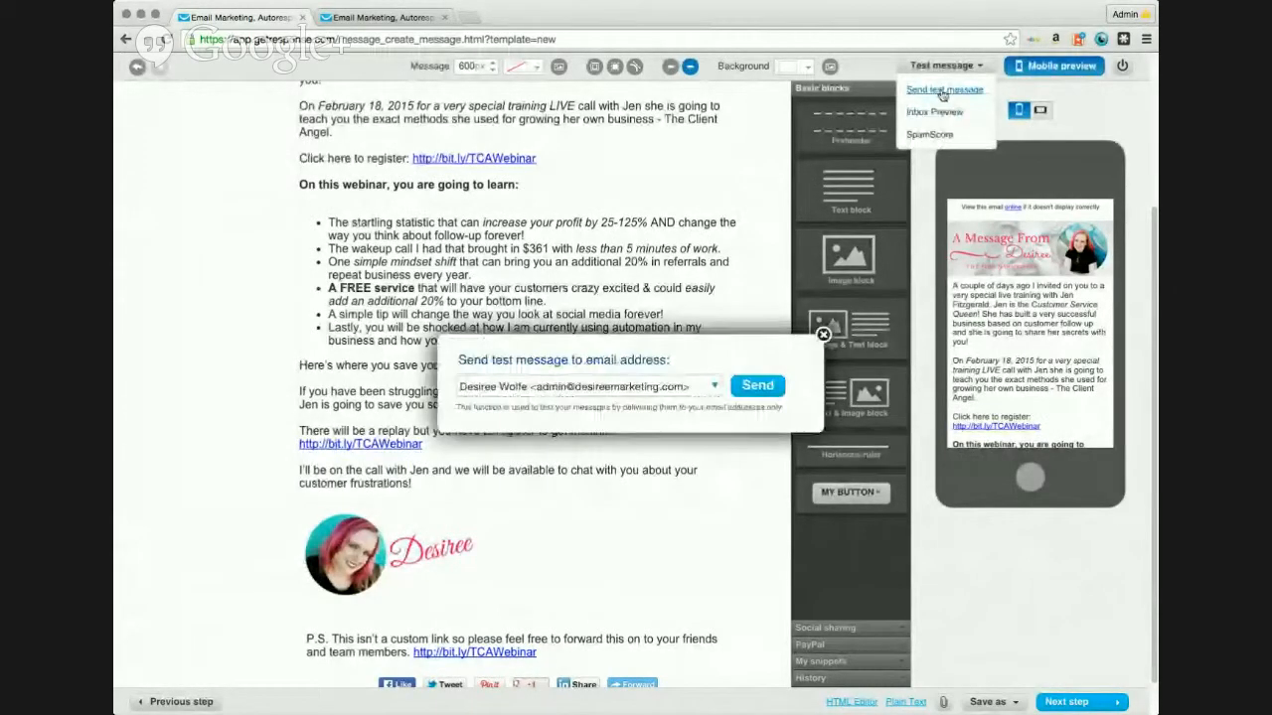
click(757, 388)
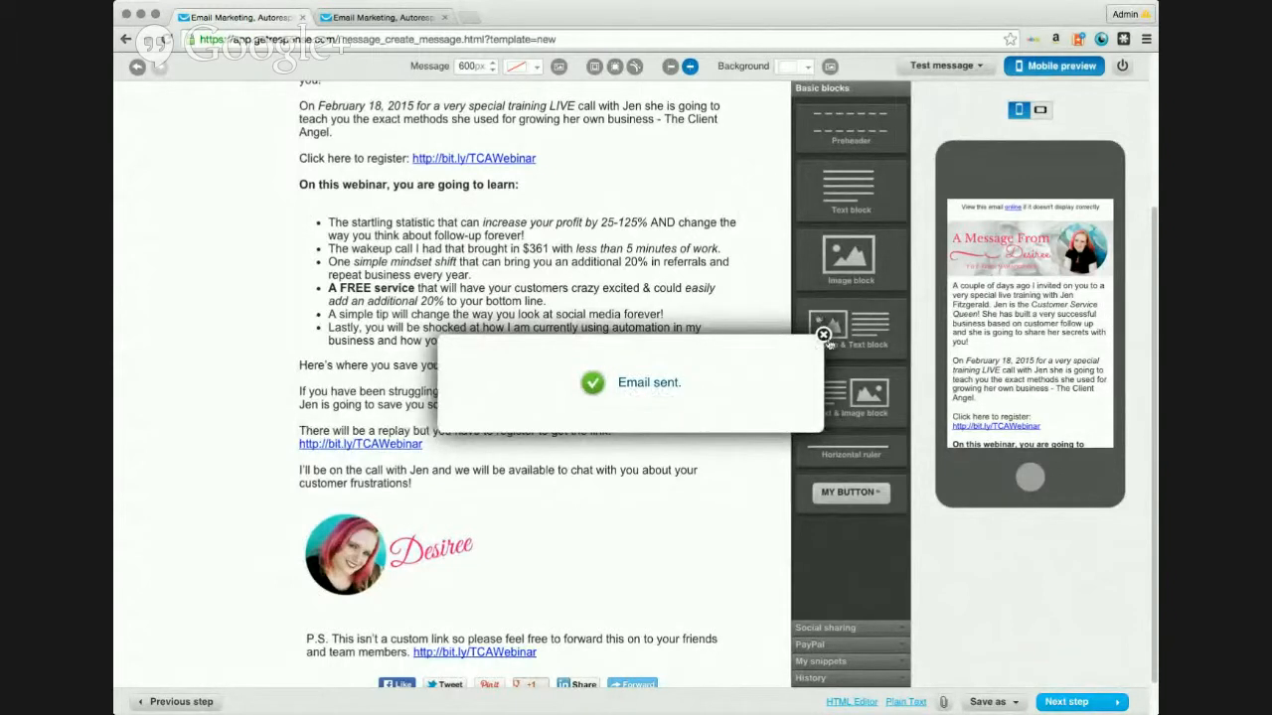
click(979, 67)
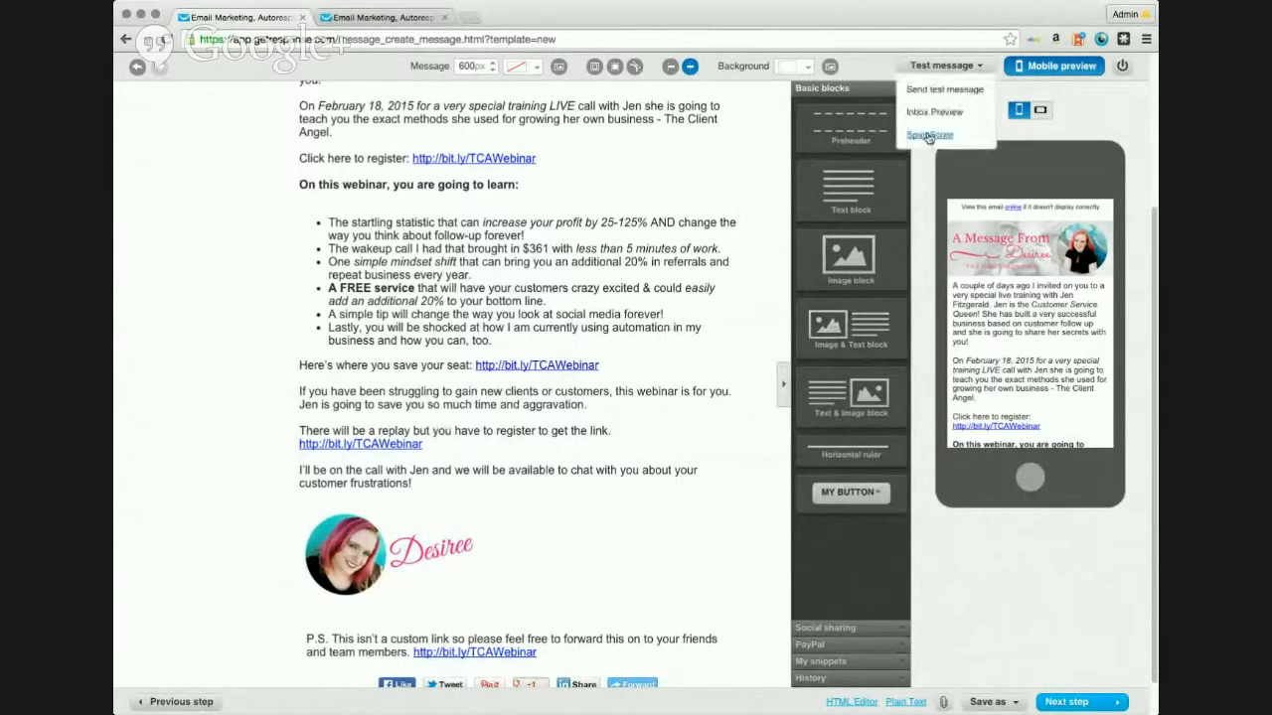
click(930, 133)
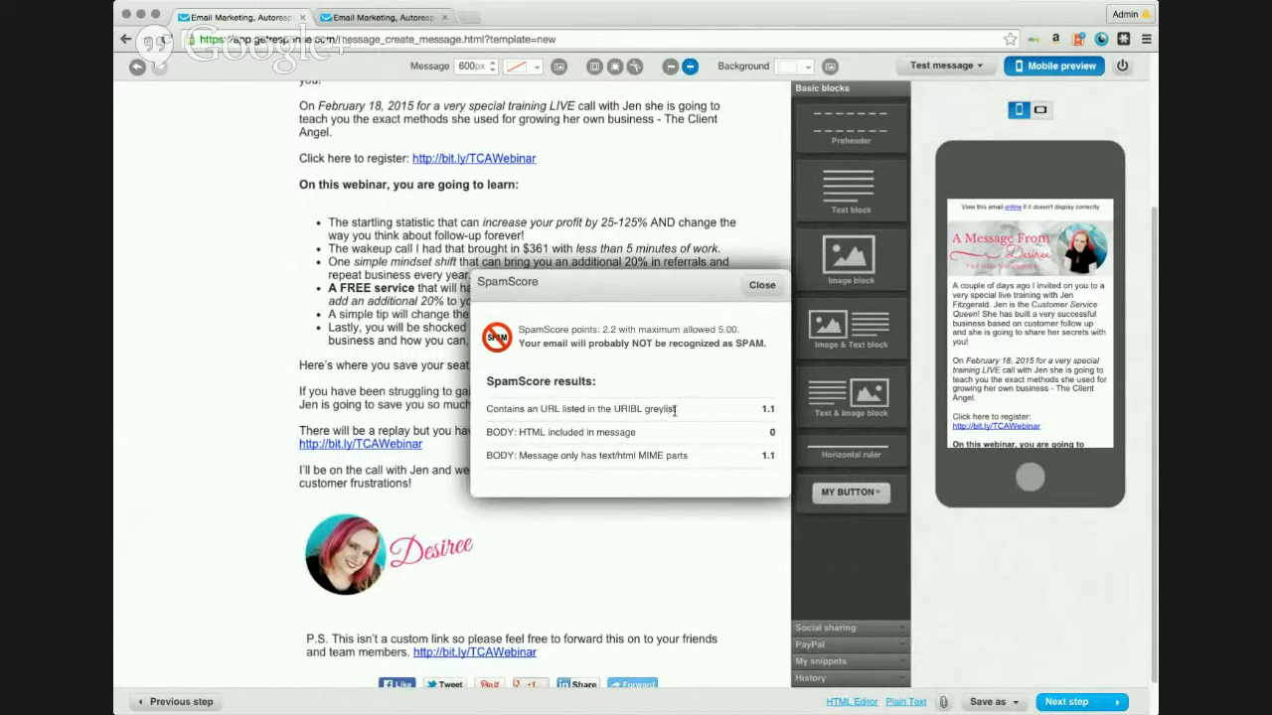
Step: Review the SpamScore results, 2.2 of 5.00 allowed, and close the report
drag(638, 408, 485, 410)
drag(688, 413, 461, 416)
drag(669, 438, 502, 435)
click(655, 437)
drag(485, 432, 644, 437)
drag(781, 462, 489, 388)
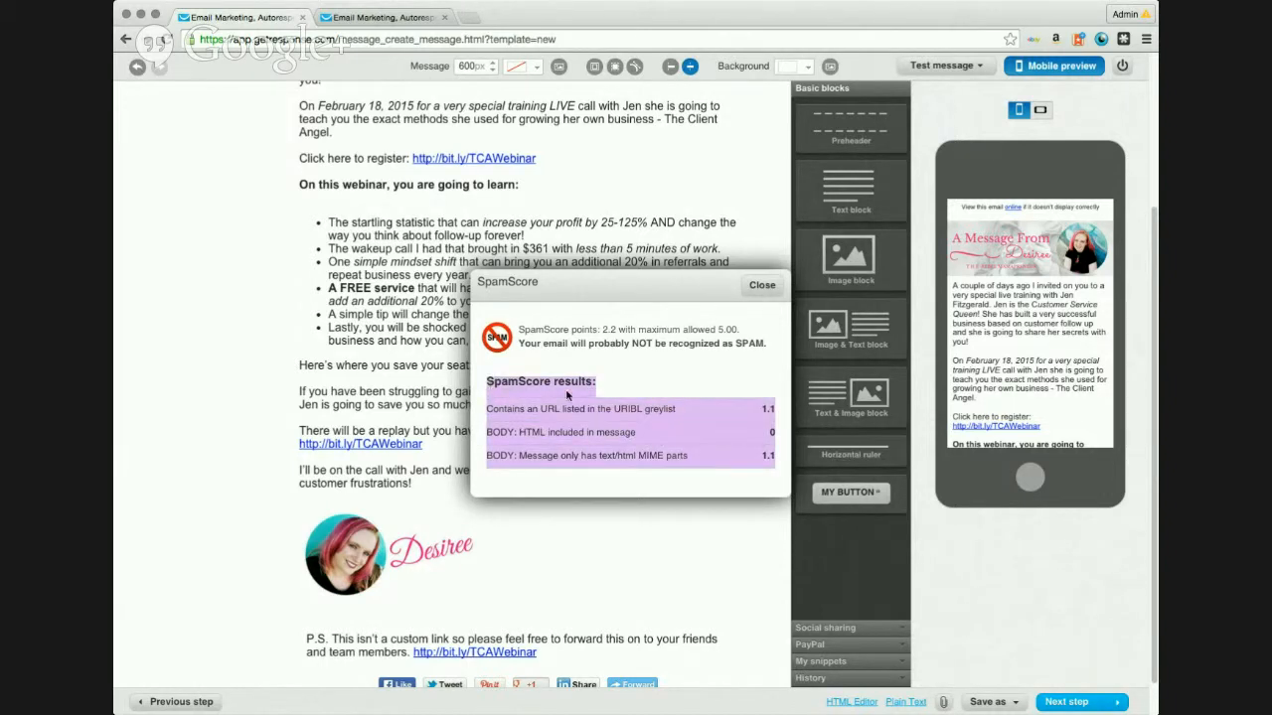
click(642, 396)
click(762, 286)
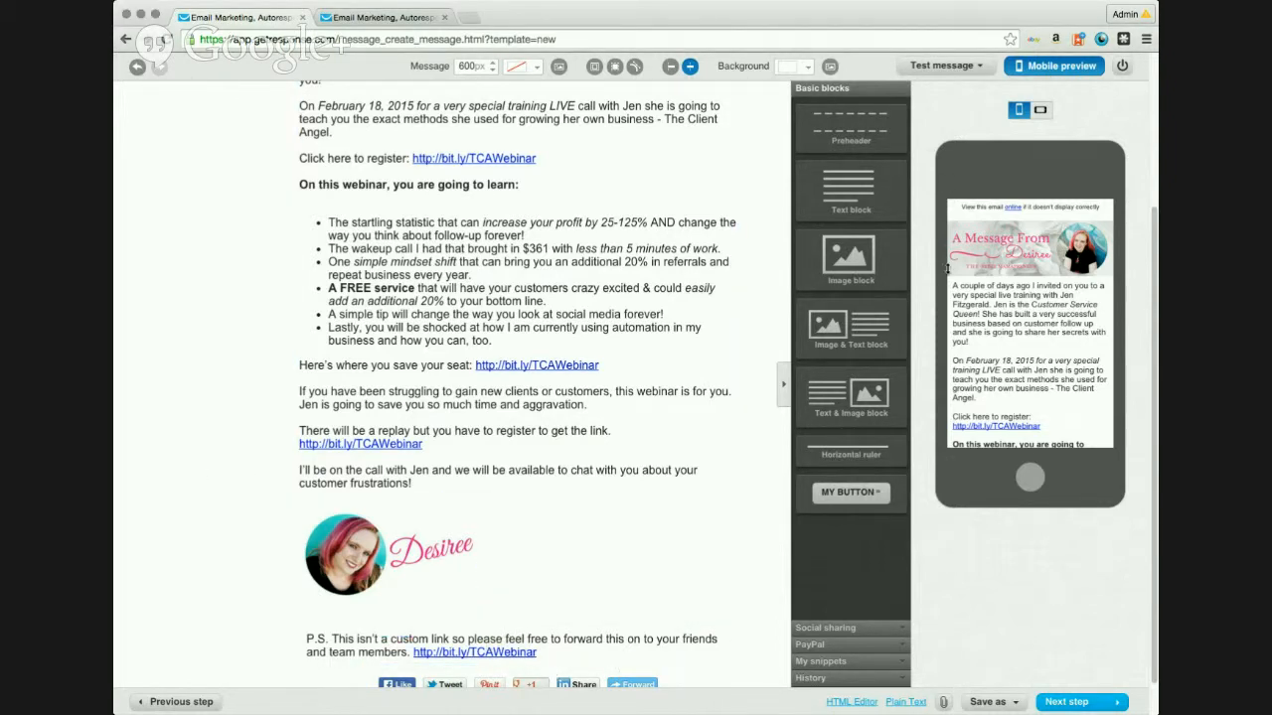
Step: Go to the message summary and test both bit.ly/TCAWebinar links in the email preview
click(1084, 702)
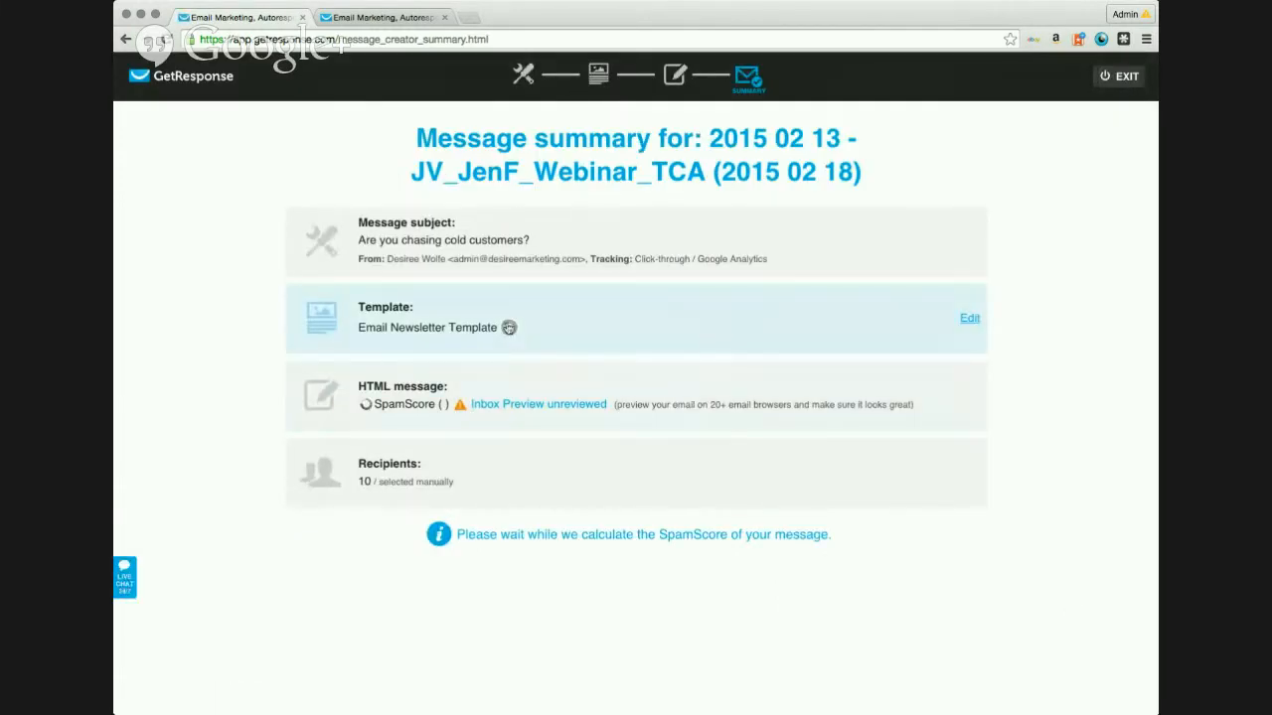
click(506, 329)
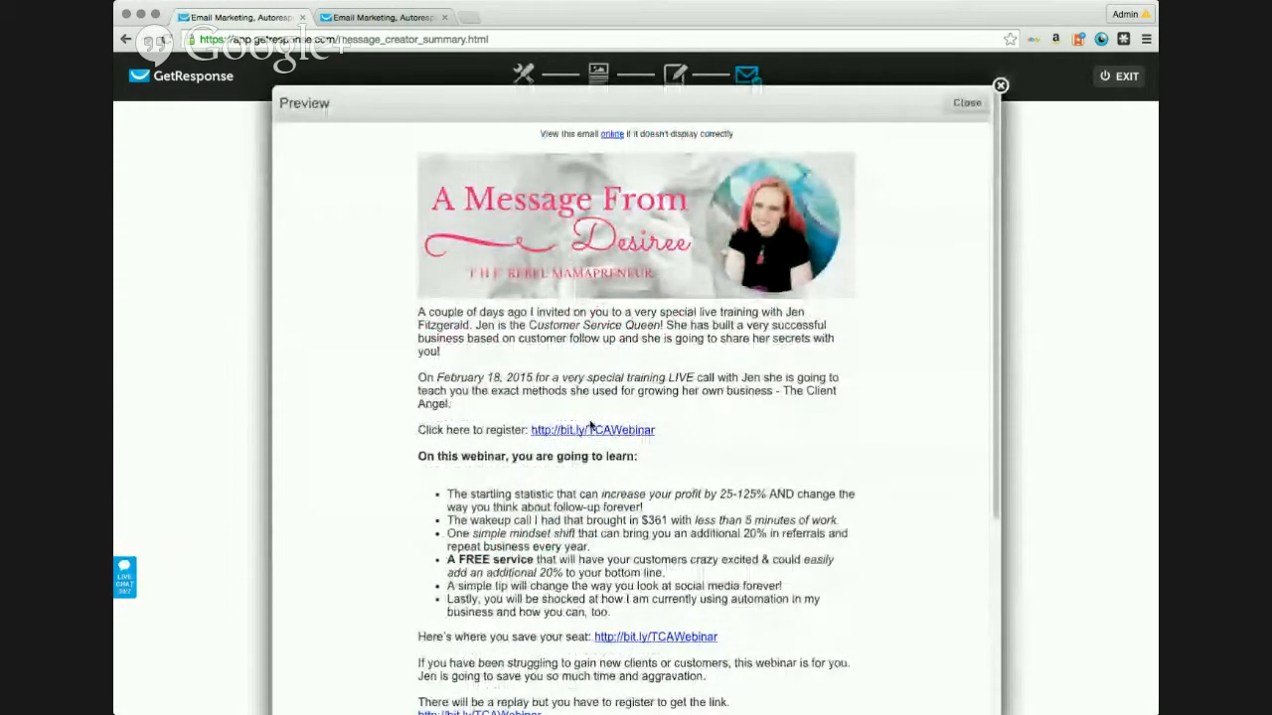
click(595, 431)
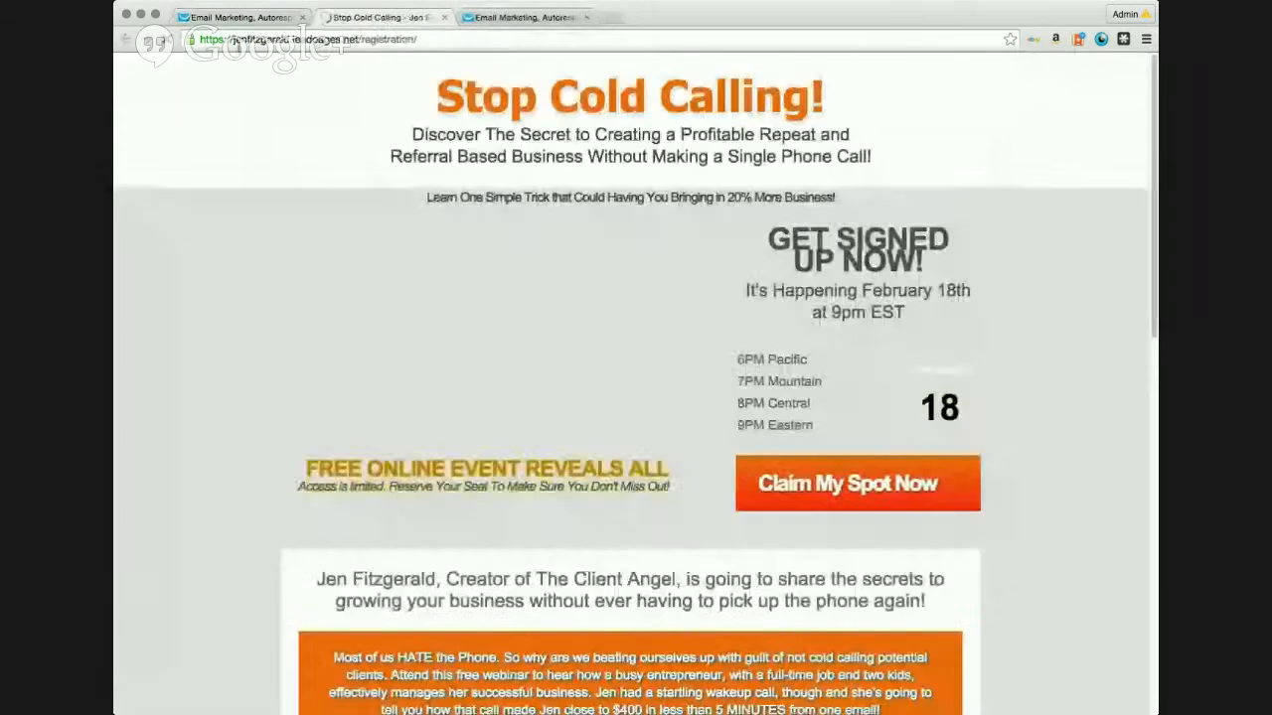
click(234, 19)
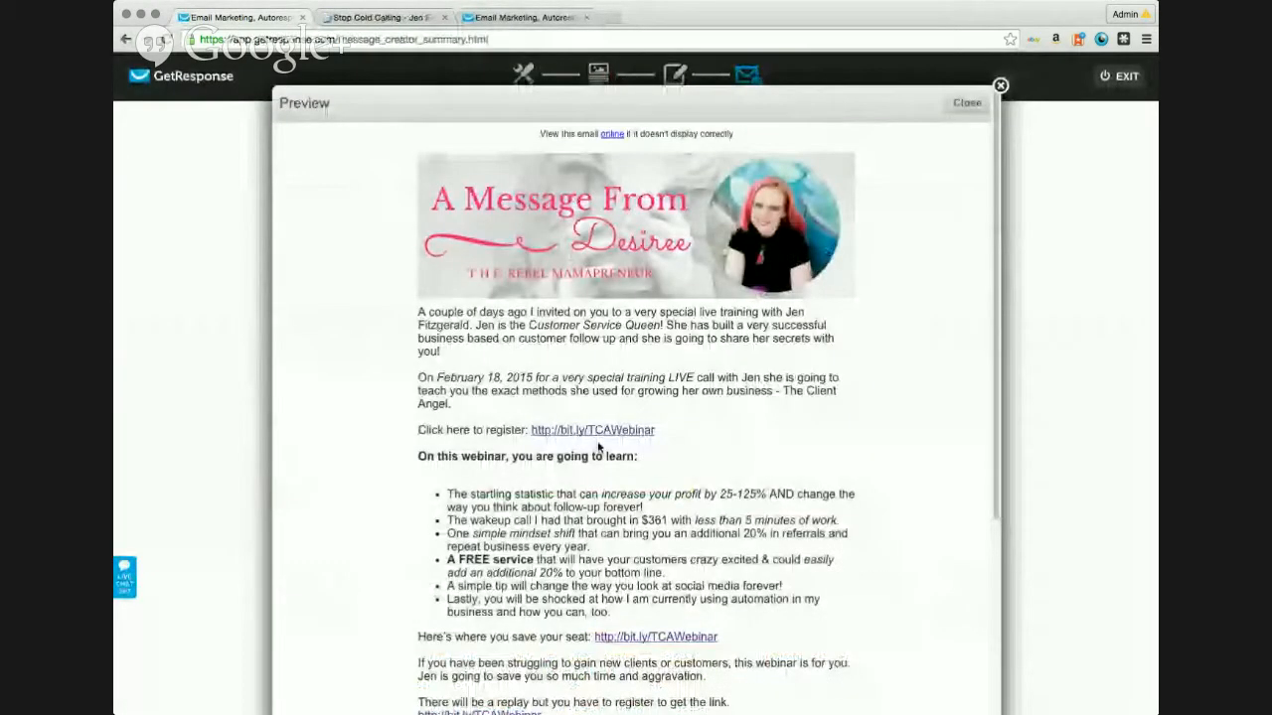
click(656, 637)
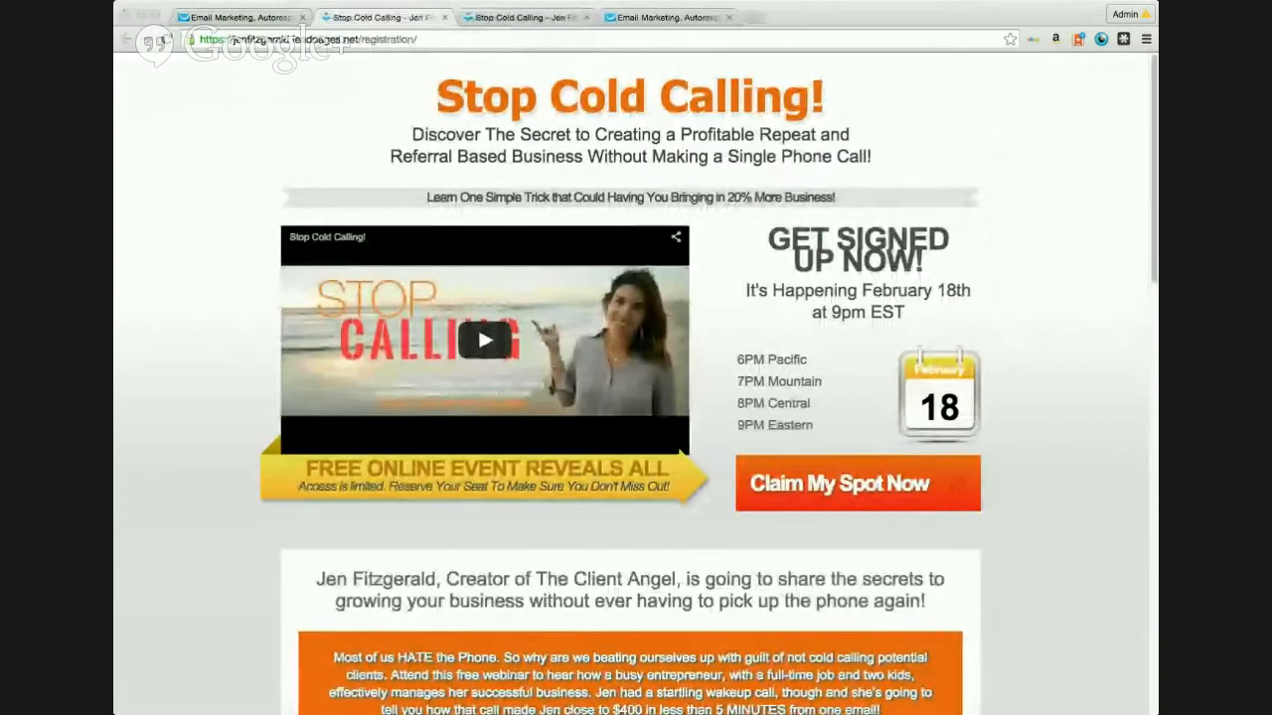
click(444, 17)
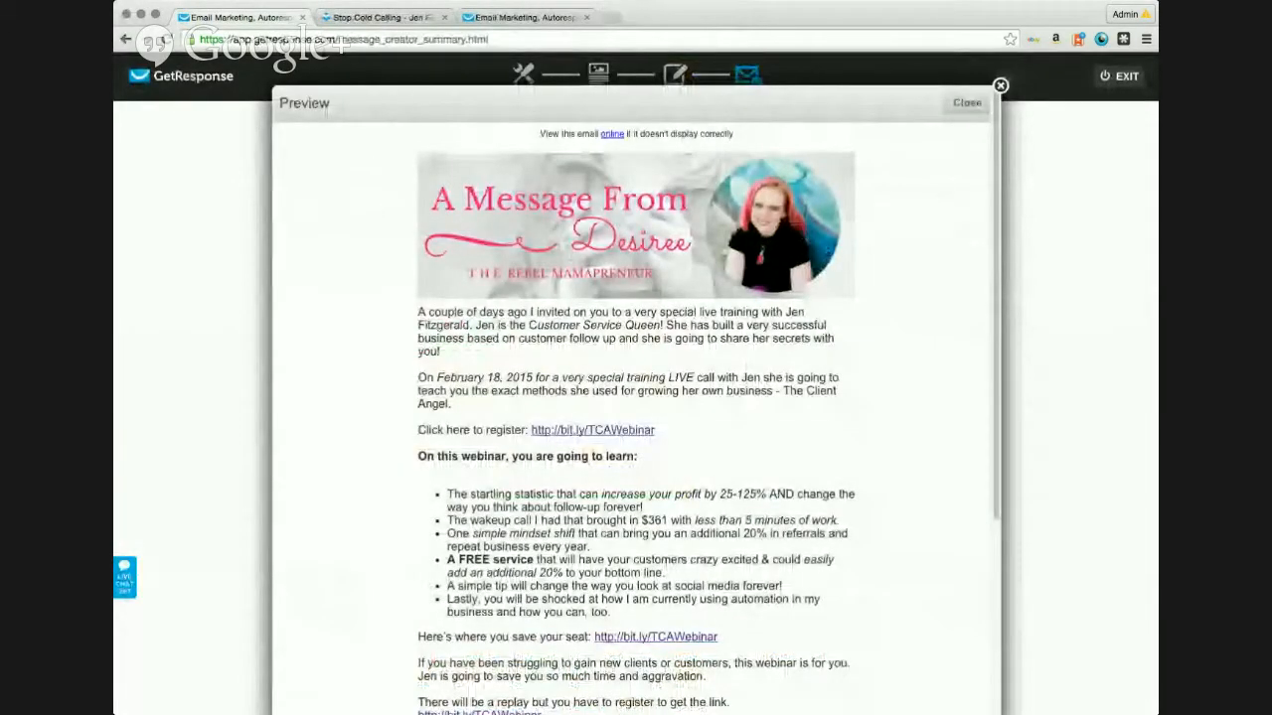
click(1000, 86)
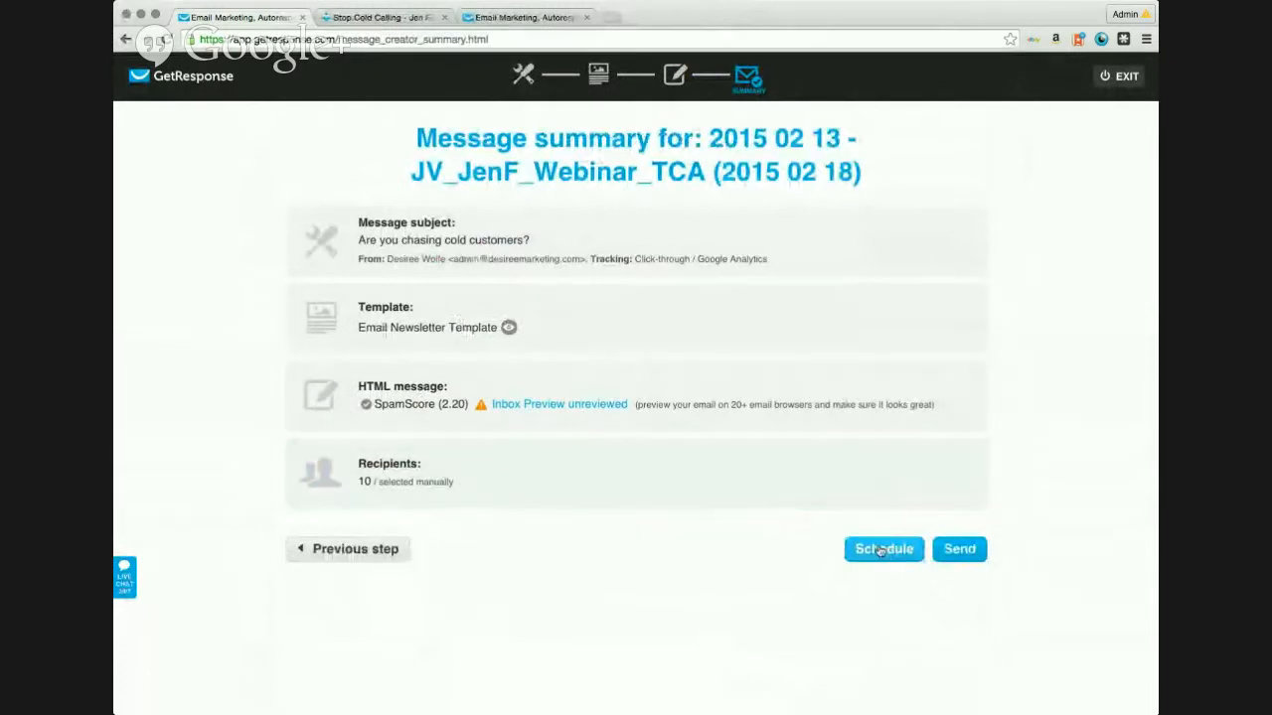
Step: Start scheduling the newsletter and review the recipient count
click(893, 551)
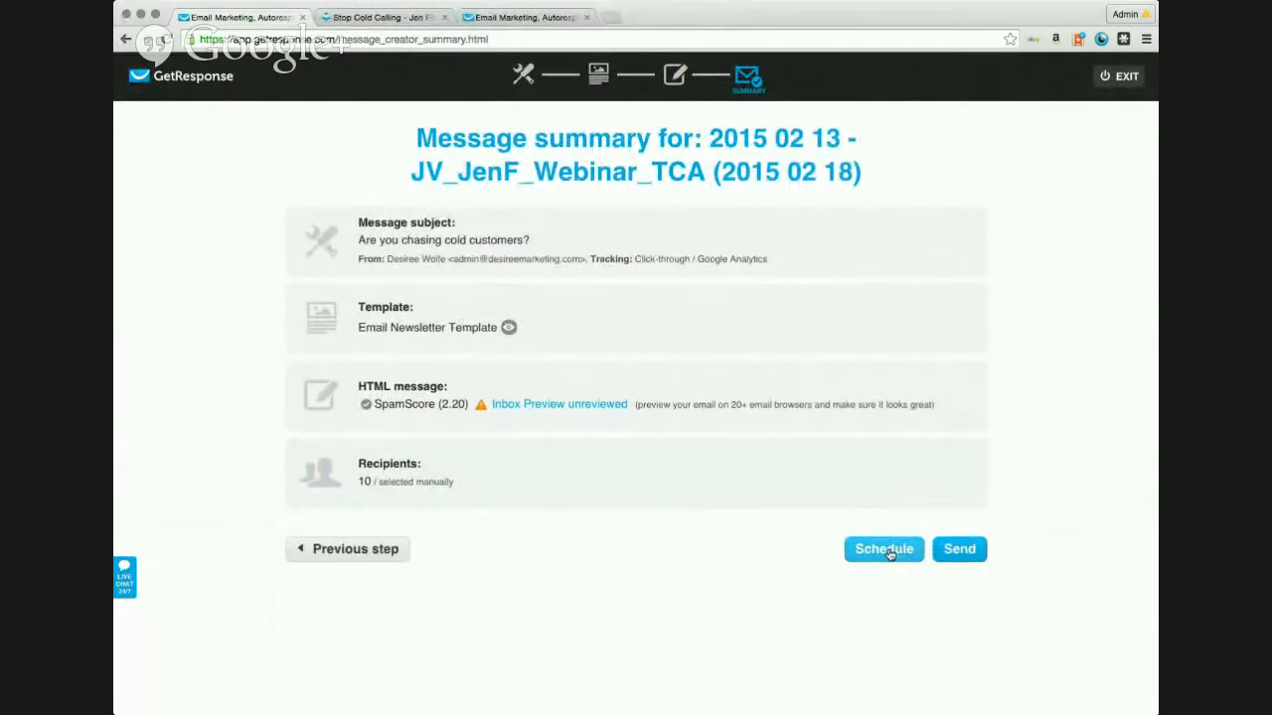
mouse_move(353, 482)
mouse_down()
mouse_move(454, 484)
mouse_move(355, 481)
mouse_up()
click(454, 484)
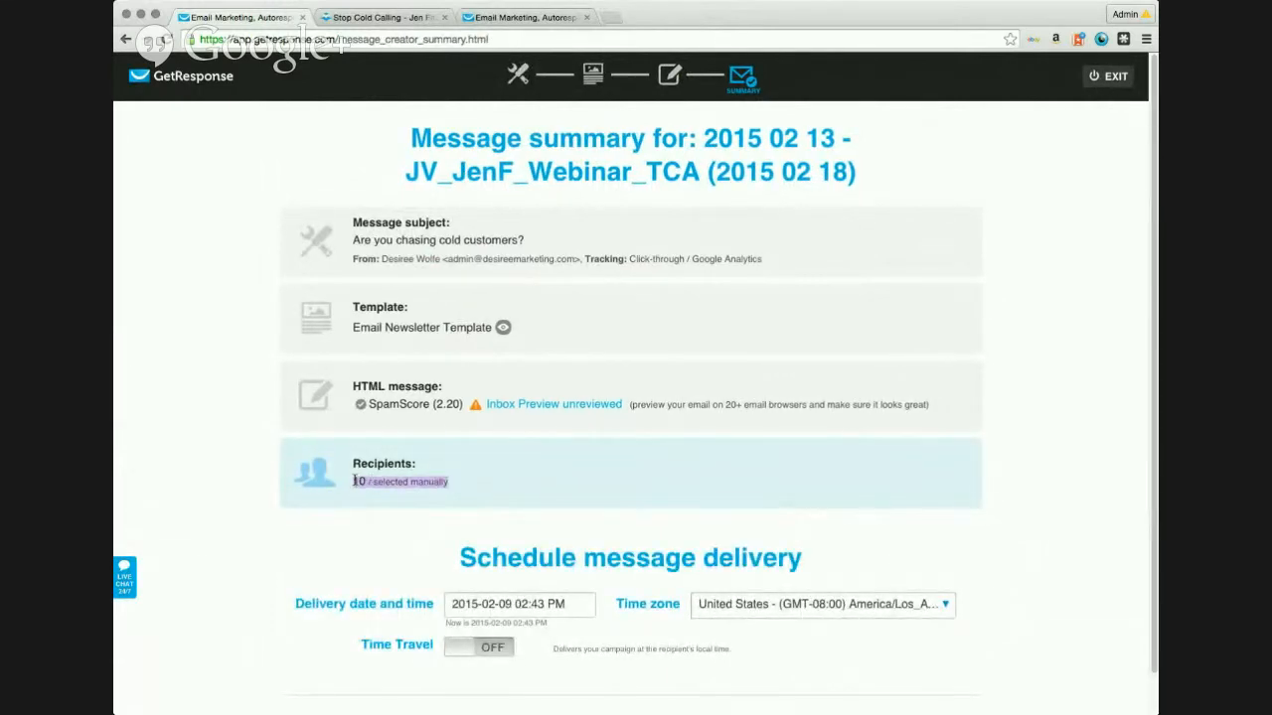
click(490, 492)
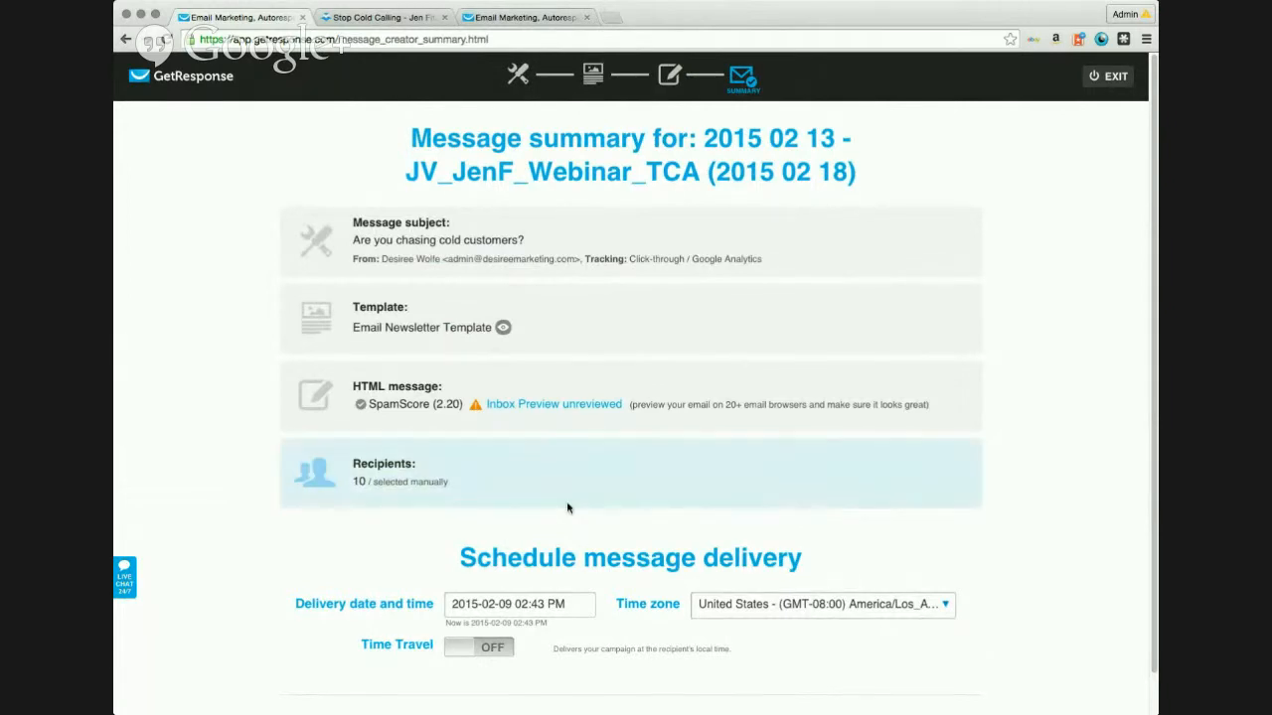
drag(444, 483, 475, 491)
click(475, 491)
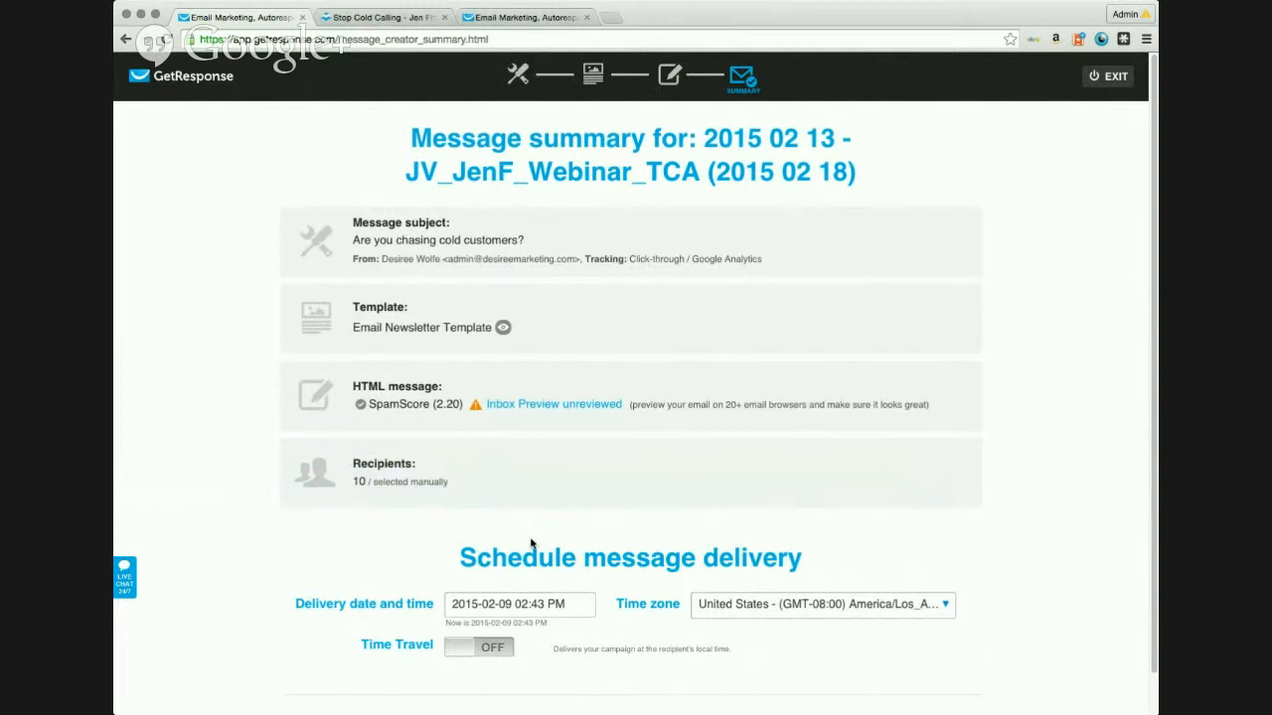
click(582, 605)
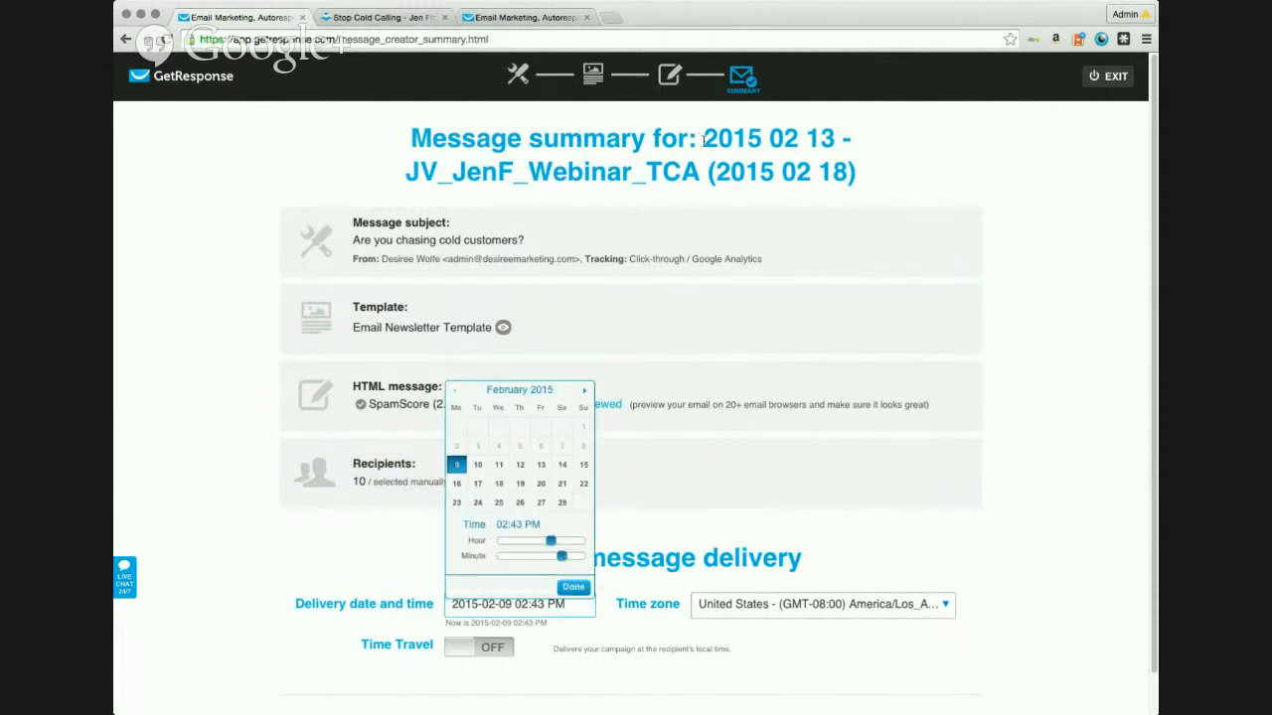
drag(704, 140, 837, 139)
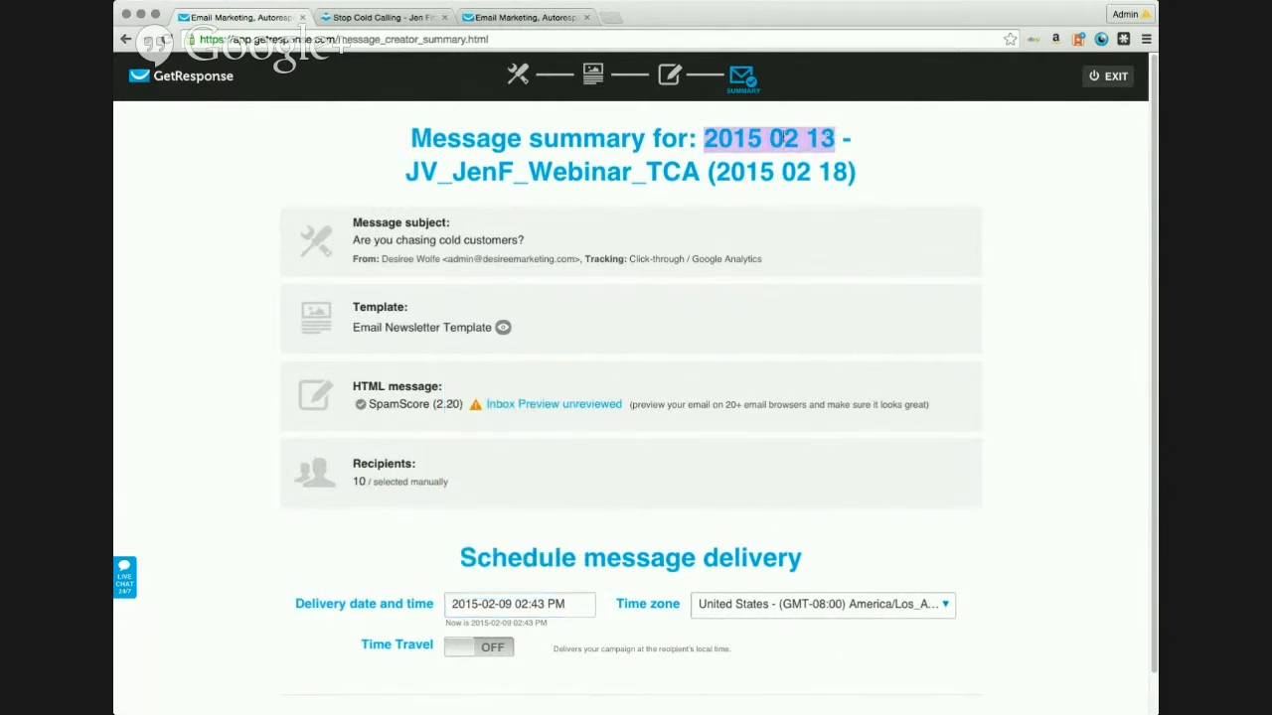
click(572, 604)
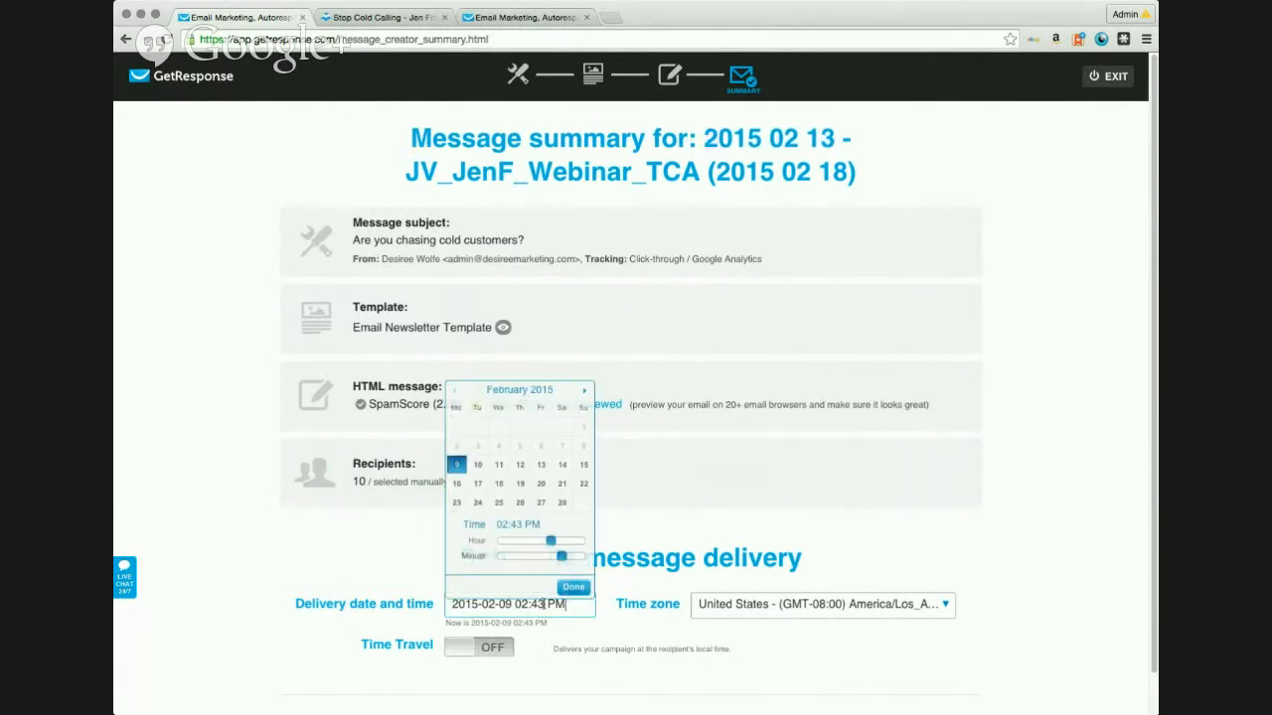
click(540, 464)
drag(551, 541, 497, 558)
click(574, 588)
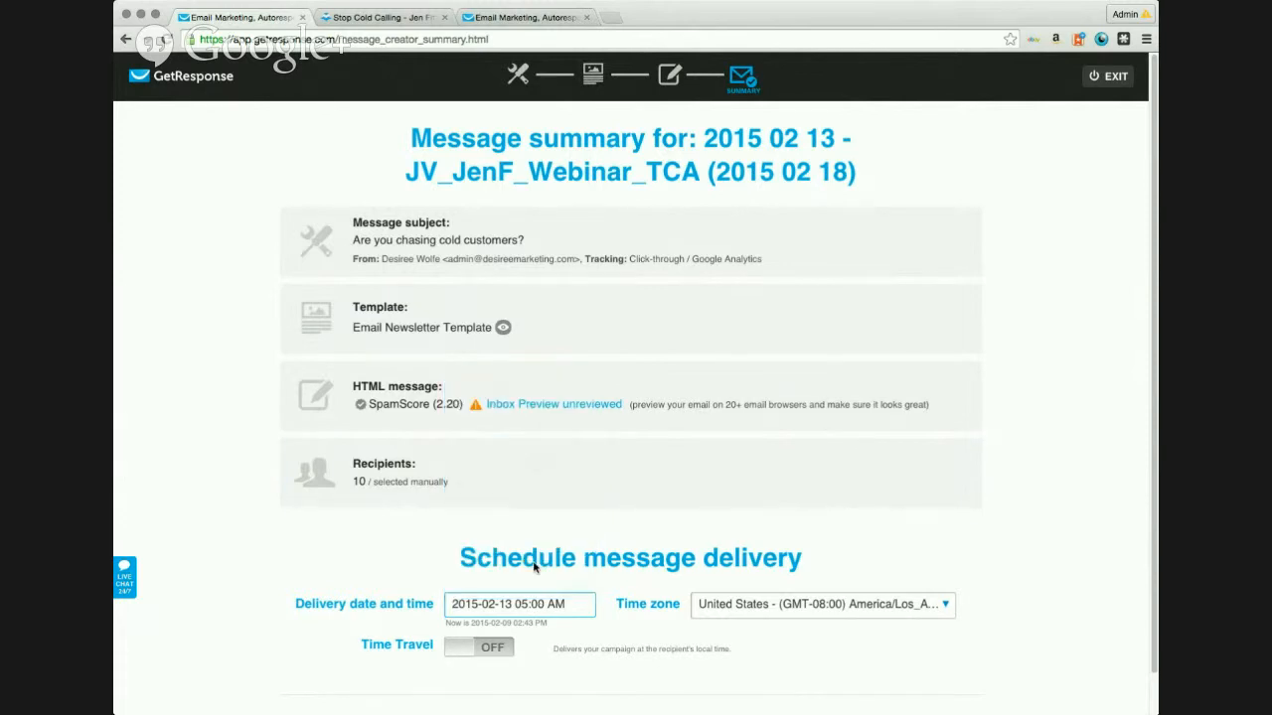
scroll(843, 550, down, 1)
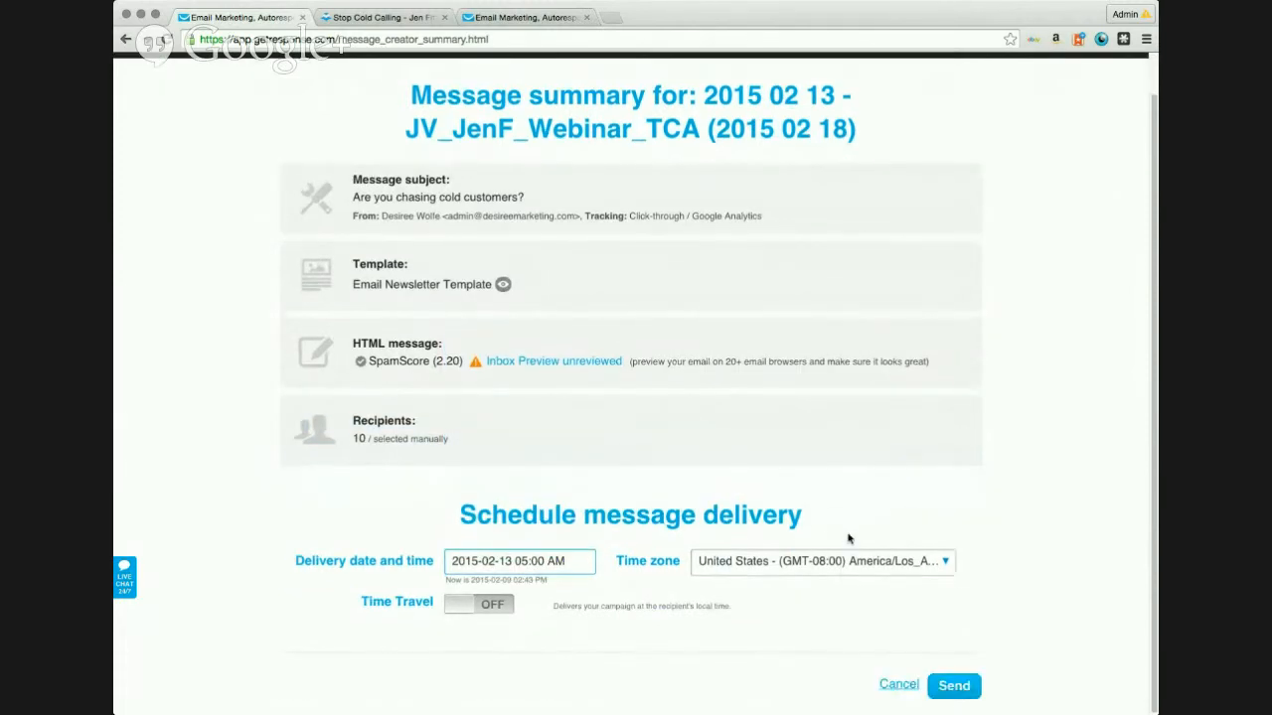
click(501, 612)
scroll(785, 600, down, 2)
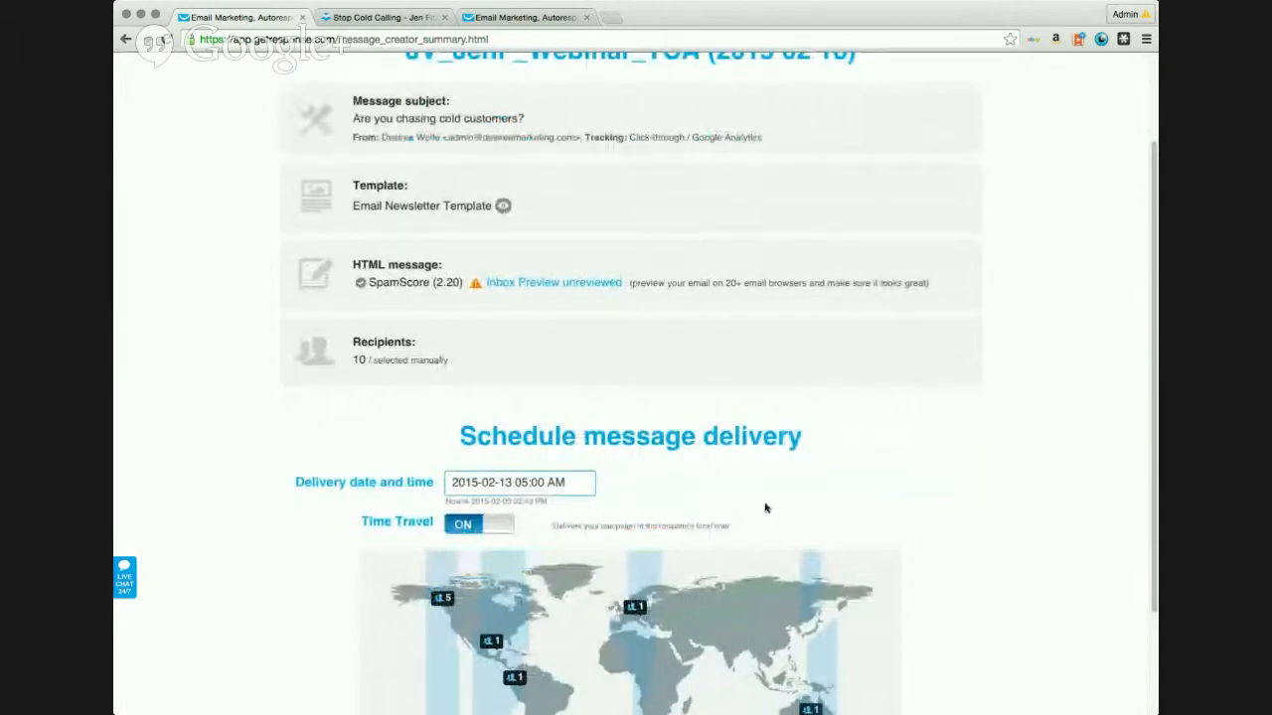
scroll(769, 510, down, 3)
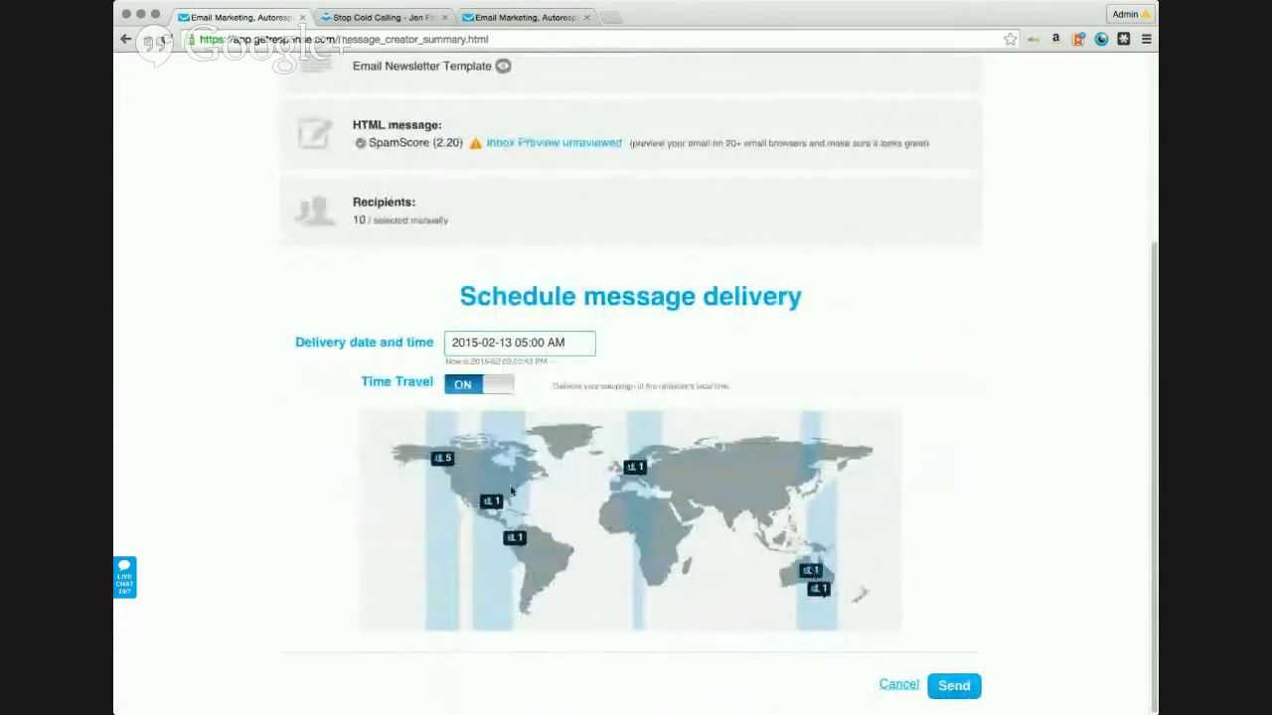
click(949, 688)
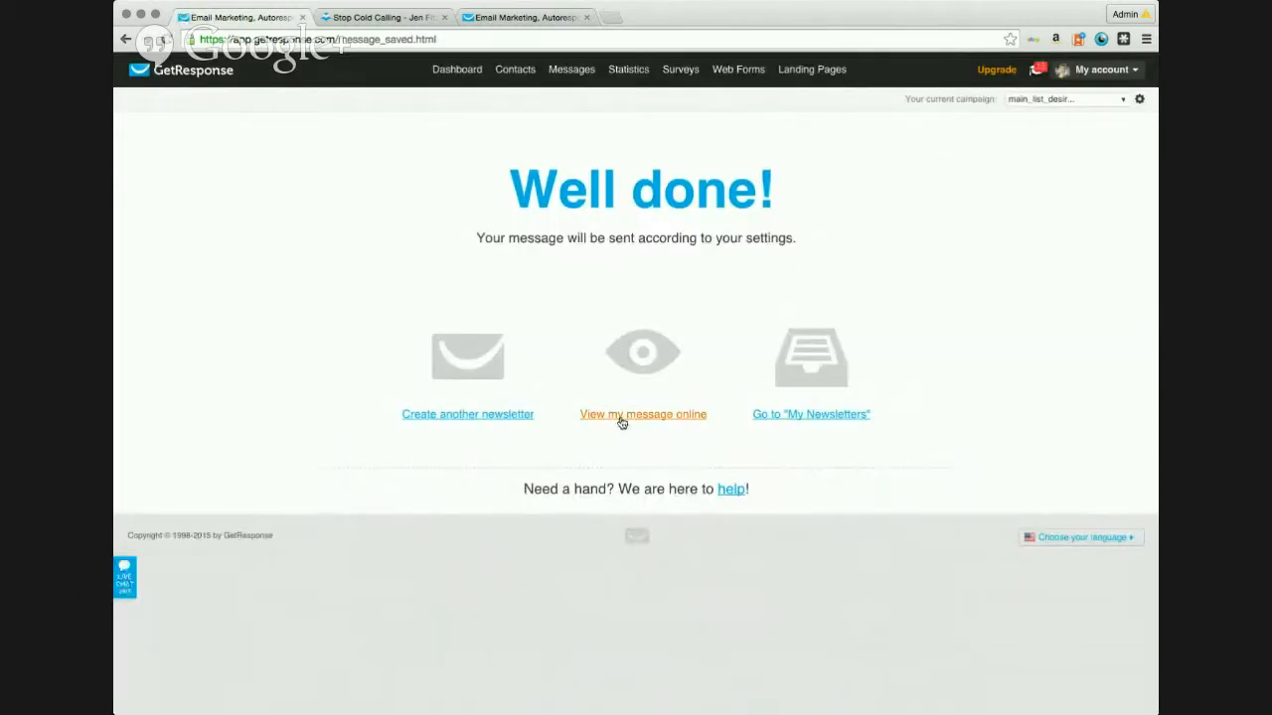
Step: View the scheduled message online, then go to My Newsletters
click(616, 417)
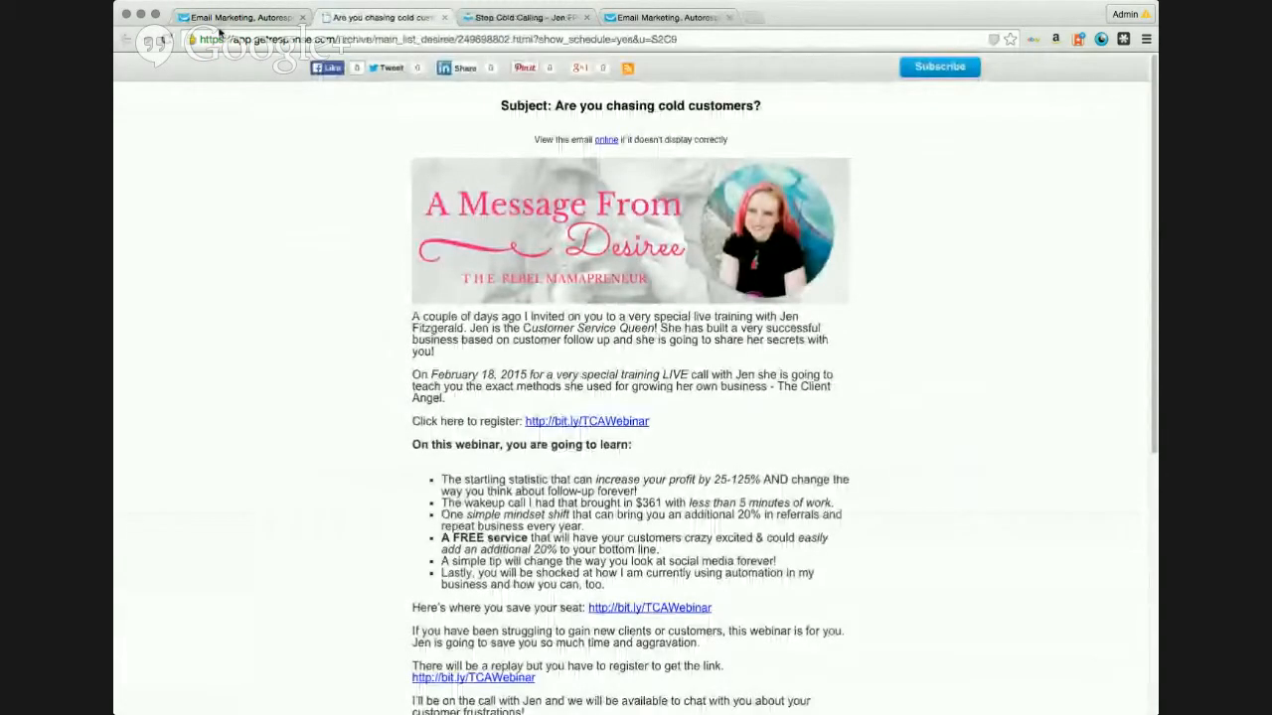
click(233, 17)
click(817, 410)
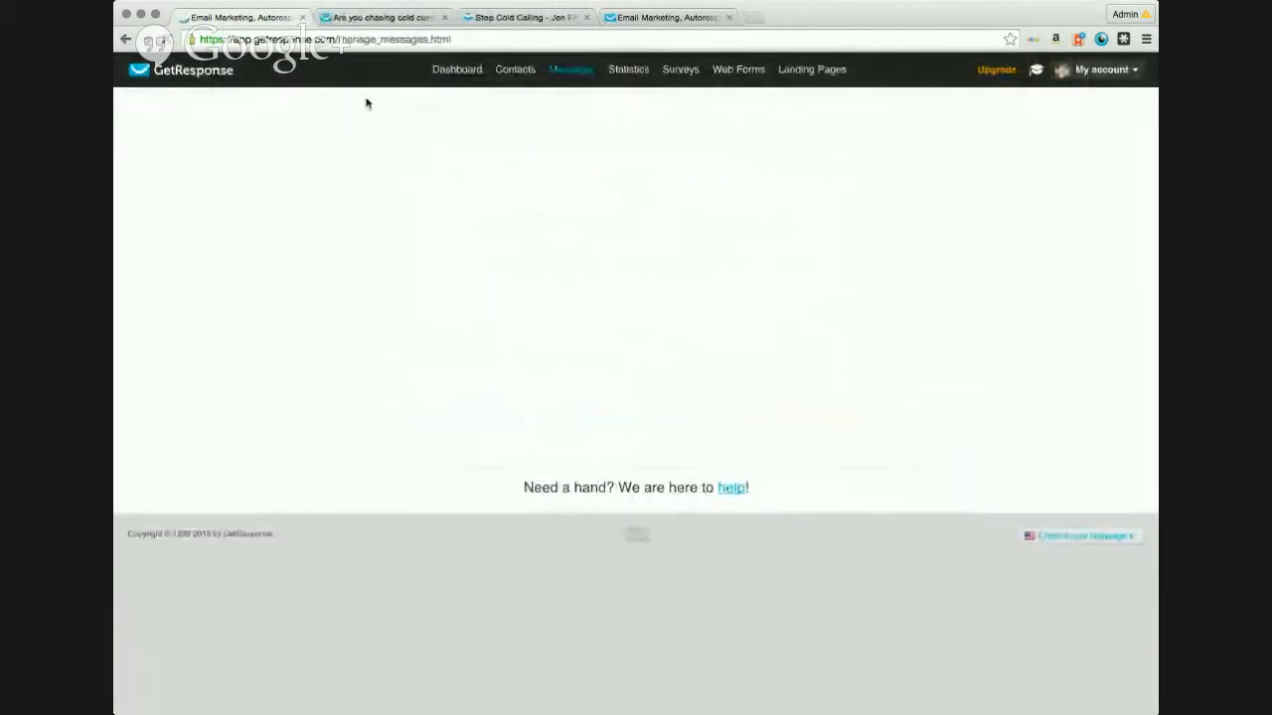